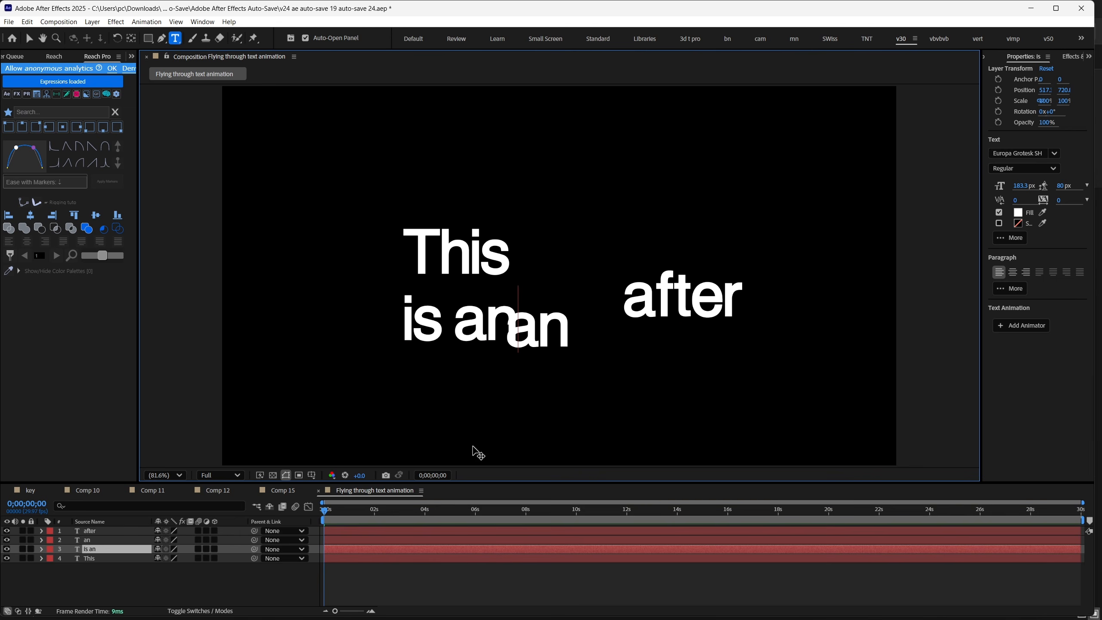
# Step: Move the duplicated word 'an' below the other words and change its text to 'effects'
pyautogui.click(473, 446)
pyautogui.press('v')
pyautogui.moveTo(538, 331); pyautogui.dragTo(549, 370)
pyautogui.doubleClick(540, 376)
pyautogui.write('effects')
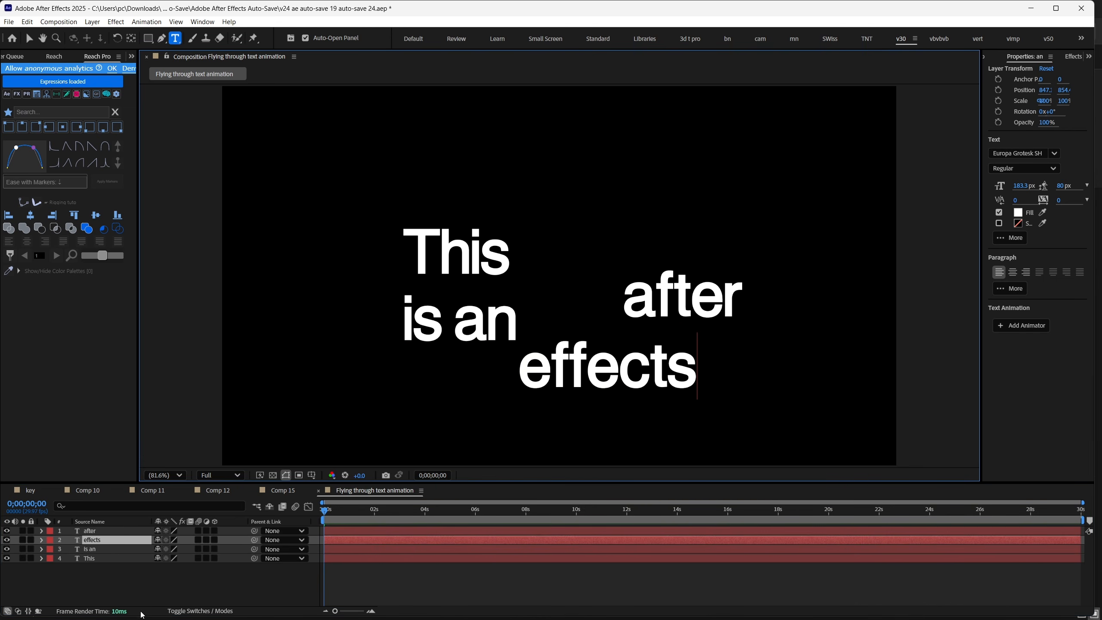
# Step: Move the 'effects' layer to the top of the stack, duplicate it below the original word and change the copy to 'tutorial'
pyautogui.click(123, 582)
pyautogui.moveTo(104, 539); pyautogui.dragTo(104, 526)
pyautogui.hotkey('ctrl', 'd')
pyautogui.press('v')
pyautogui.moveTo(589, 375); pyautogui.dragTo(585, 433)
pyautogui.doubleClick(585, 433)
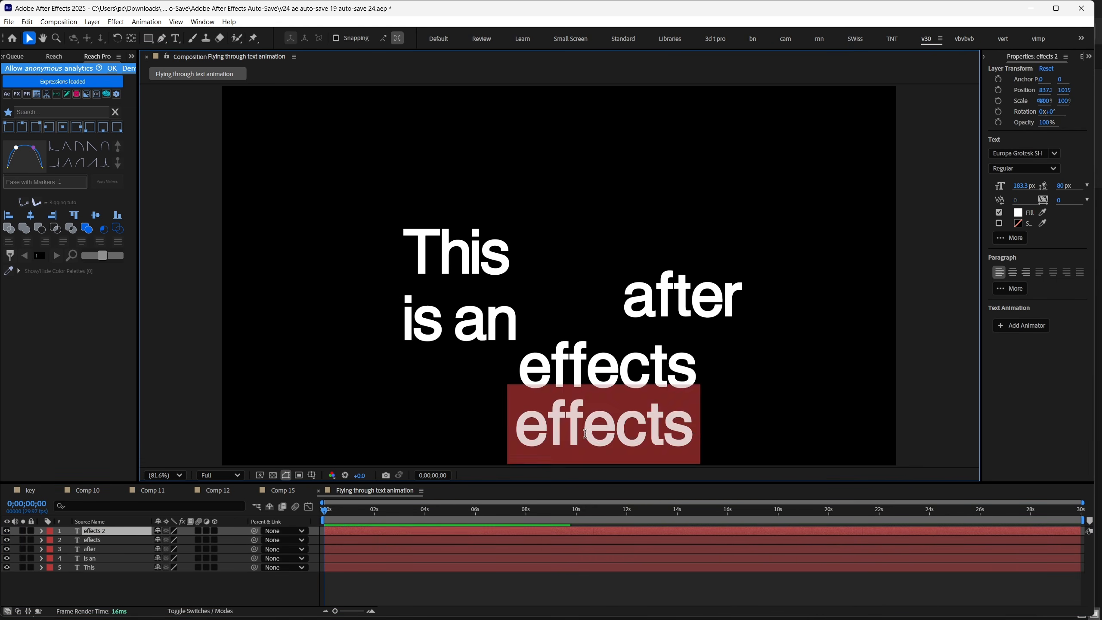
pyautogui.write('tut')
pyautogui.press('Escape')
# Step: Place 'This' and 'is an' side by side as the first line of the layout
pyautogui.click(475, 320)
pyautogui.moveTo(462, 252); pyautogui.dragTo(493, 215)
pyautogui.moveTo(476, 319); pyautogui.dragTo(624, 226)
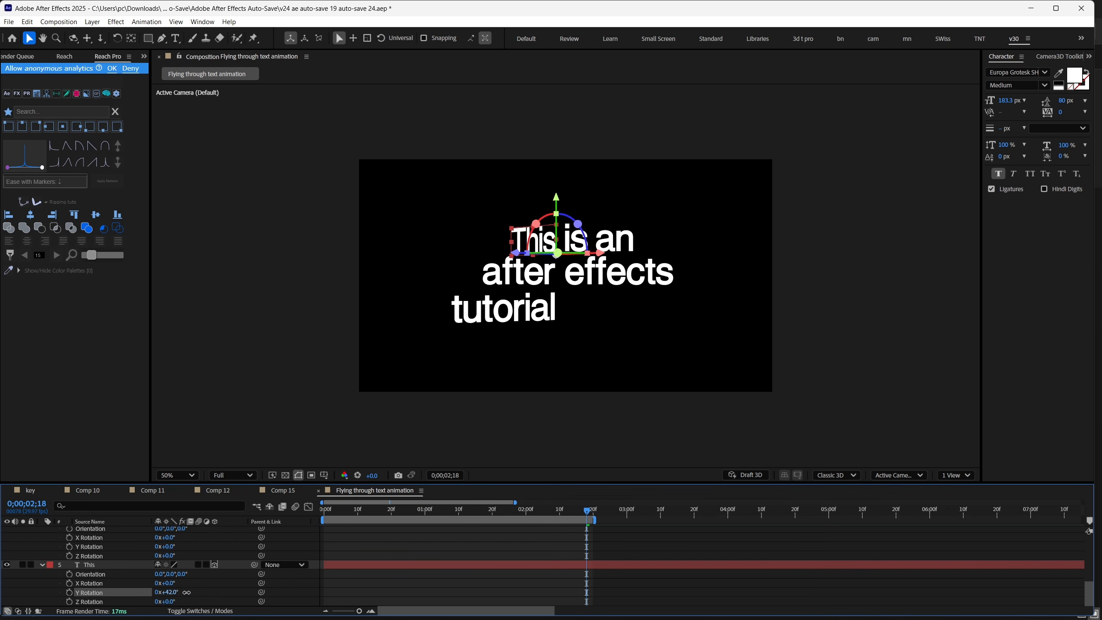
pyautogui.moveTo(173, 594); pyautogui.dragTo(184, 572)
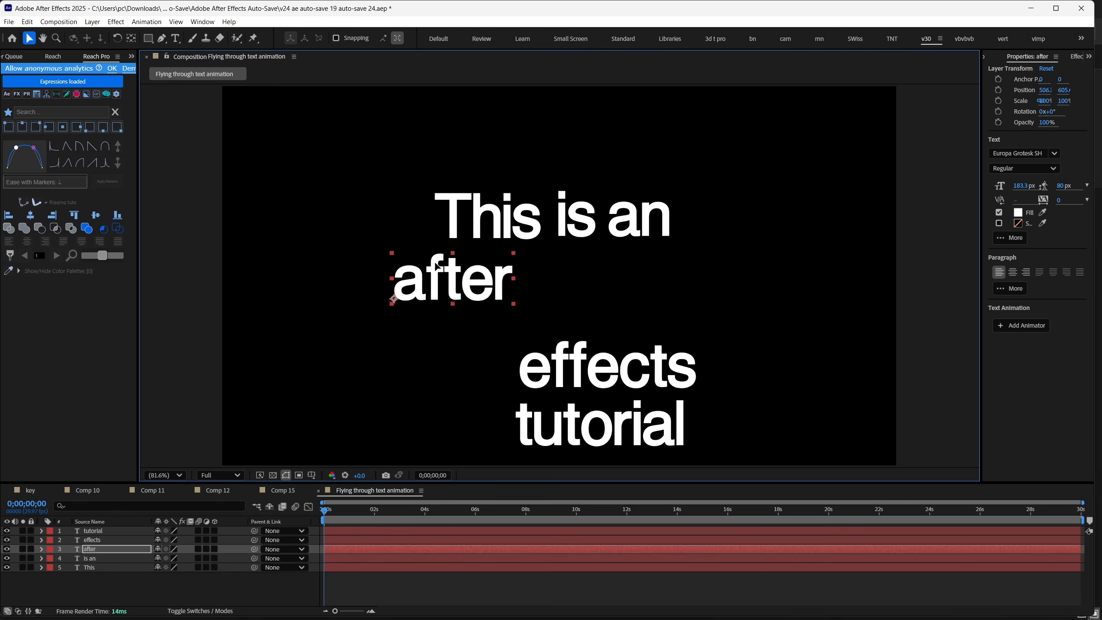
# Step: Place 'after' and 'effects' side by side on the second line, with 'tutorial' on a third line beneath 'after'
pyautogui.scroll(4, 741, 217)
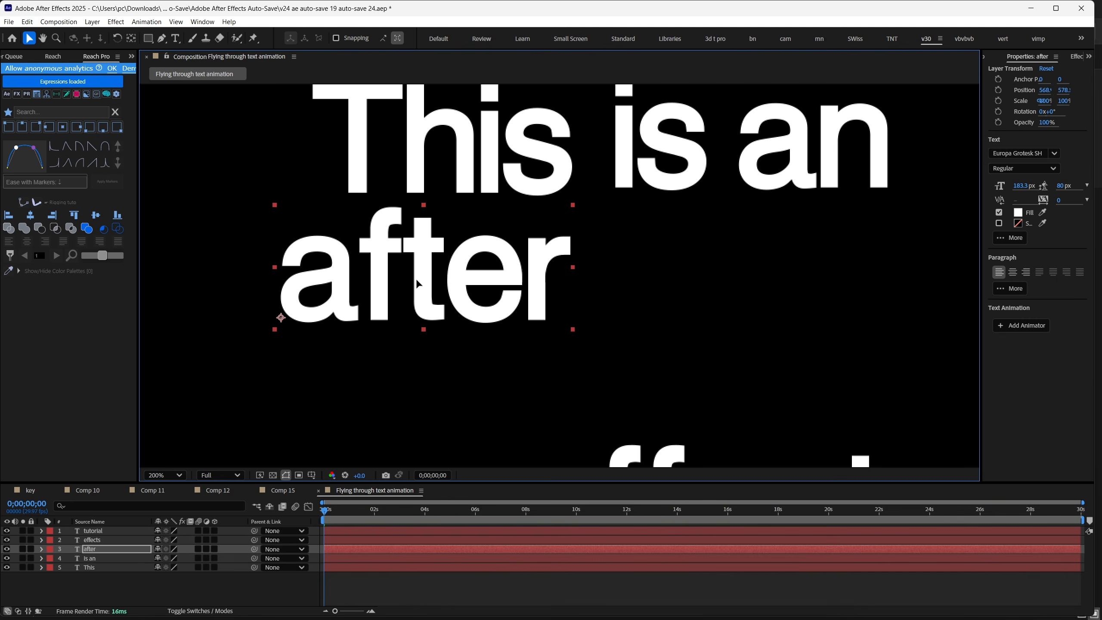
pyautogui.hotkey('ctrl', 'z')
pyautogui.moveTo(642, 279); pyautogui.dragTo(733, 286)
pyautogui.scroll(-2, 733, 286)
pyautogui.moveTo(434, 330); pyautogui.dragTo(684, 264)
pyautogui.scroll(1, 590, 206)
pyautogui.moveTo(834, 328); pyautogui.dragTo(398, 317)
pyautogui.scroll(-1, 631, 386)
pyautogui.click(308, 334)
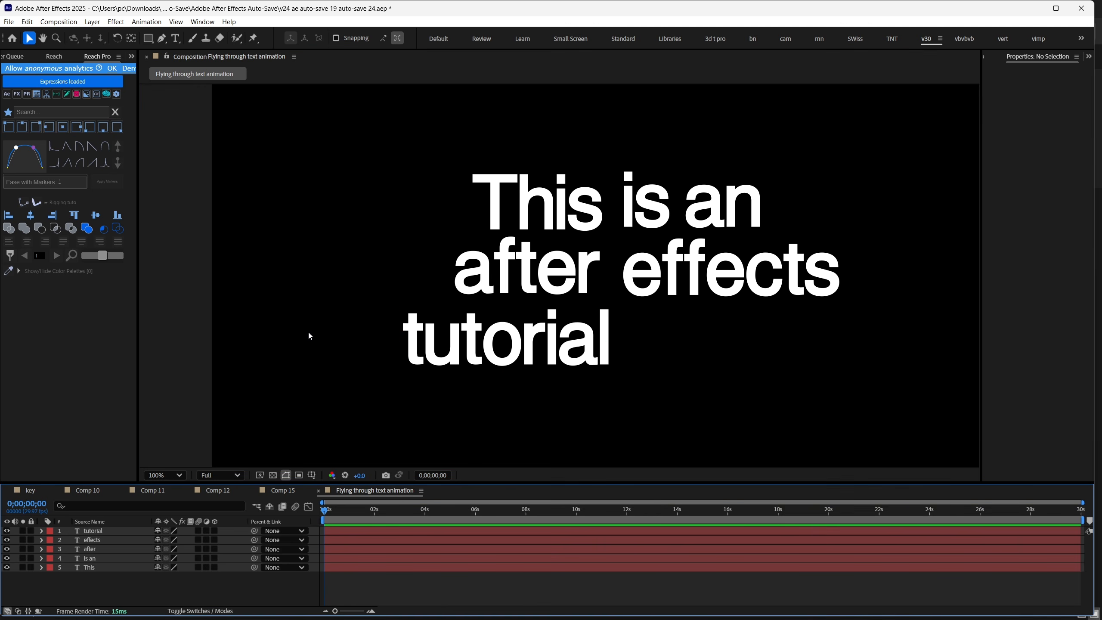
# Step: Show the rulers and line up the right edges of 'This', 'after' and 'tutorial' along a vertical guide
pyautogui.hotkey('ctrl', 'r')
pyautogui.moveTo(143, 330); pyautogui.dragTo(624, 320)
pyautogui.scroll(1, 607, 347)
pyautogui.moveTo(250, 357); pyautogui.dragTo(625, 279)
pyautogui.moveTo(625, 348); pyautogui.dragTo(612, 347)
pyautogui.scroll(1, 612, 304)
pyautogui.keyDown('shift'); pyautogui.click(547, 246); pyautogui.keyUp('shift')
pyautogui.moveTo(648, 150); pyautogui.dragTo(596, 256)
pyautogui.moveTo(534, 143); pyautogui.dragTo(497, 388)
pyautogui.moveTo(496, 256); pyautogui.dragTo(509, 256)
# Step: Line up the left edges of 'is an' and 'effects' along a second vertical guide
pyautogui.moveTo(695, 369); pyautogui.dragTo(631, 178)
pyautogui.moveTo(734, 302); pyautogui.dragTo(735, 296)
pyautogui.scroll(-1, 735, 296)
pyautogui.moveTo(804, 378); pyautogui.dragTo(701, 264)
pyautogui.scroll(-1, 701, 263)
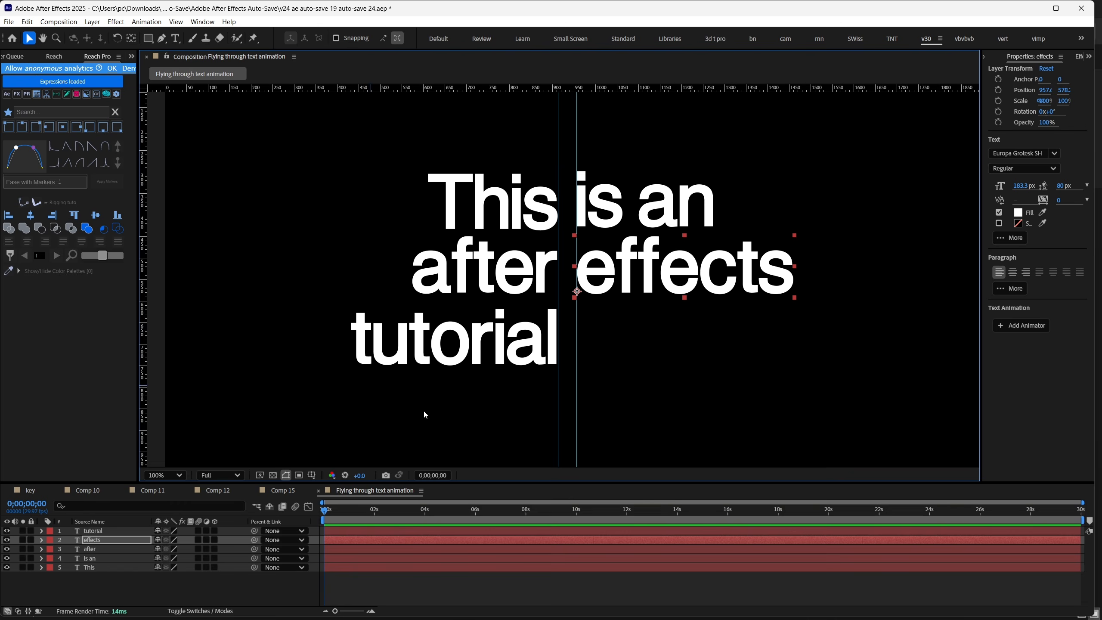
# Step: Deselect the text and hide the rulers and guides
pyautogui.click(423, 413)
pyautogui.hotkey('ctrl', 'r')
pyautogui.hotkey('ctrl', ';')
pyautogui.click(71, 416)
# Step: Move the anchor points of 'This', 'after' and 'tutorial' to their lower-right corners, leaving 'is an' and 'effects' anchored at the lower left
pyautogui.click(434, 227)
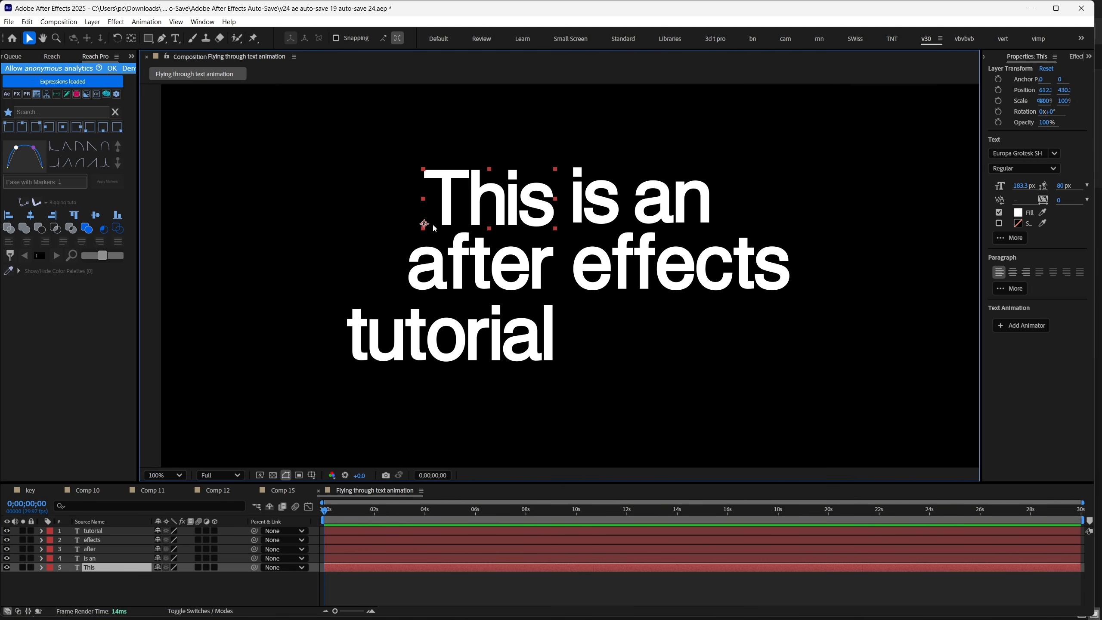
pyautogui.click(116, 126)
pyautogui.click(573, 220)
pyautogui.click(406, 288)
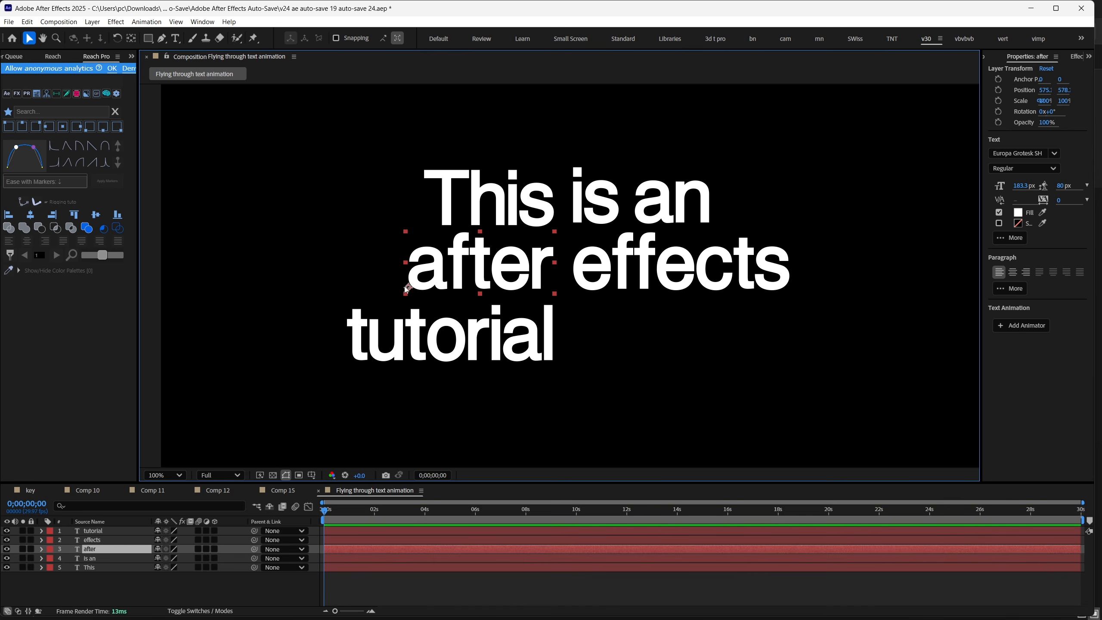
pyautogui.click(117, 130)
pyautogui.click(579, 280)
pyautogui.click(484, 359)
pyautogui.click(117, 127)
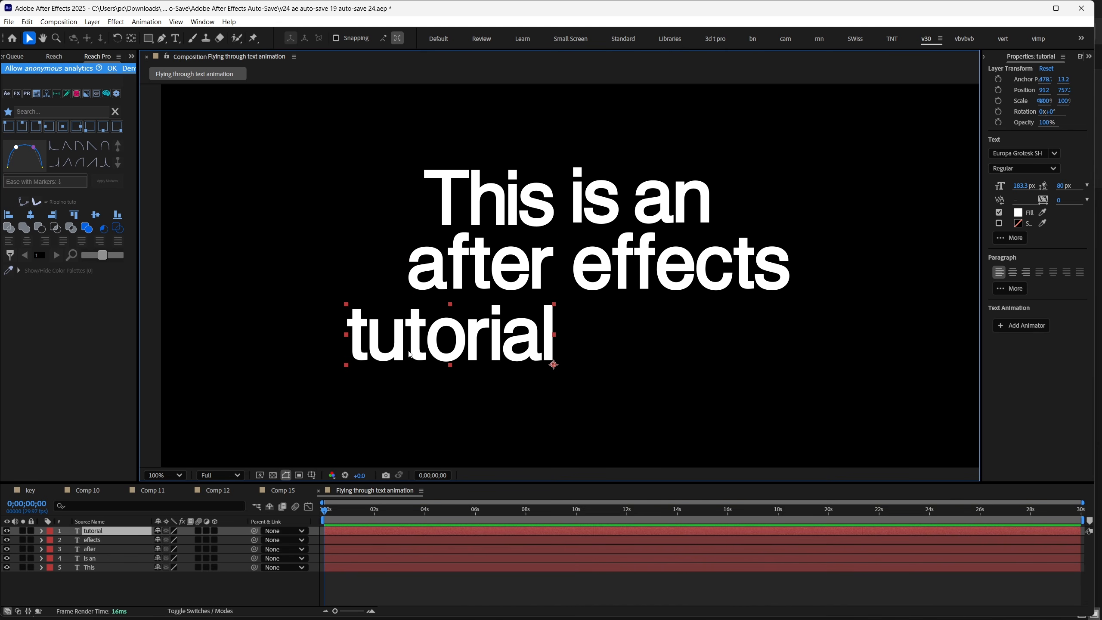
# Step: Try scaling 'tutorial' and rotating 'effects' about their anchor points
pyautogui.click(93, 567)
pyautogui.click(94, 531)
pyautogui.press('s')
pyautogui.moveTo(177, 541)
pyautogui.mouseDown()
pyautogui.moveTo(135, 549)
pyautogui.moveTo(189, 543)
pyautogui.mouseUp()
pyautogui.press('r')
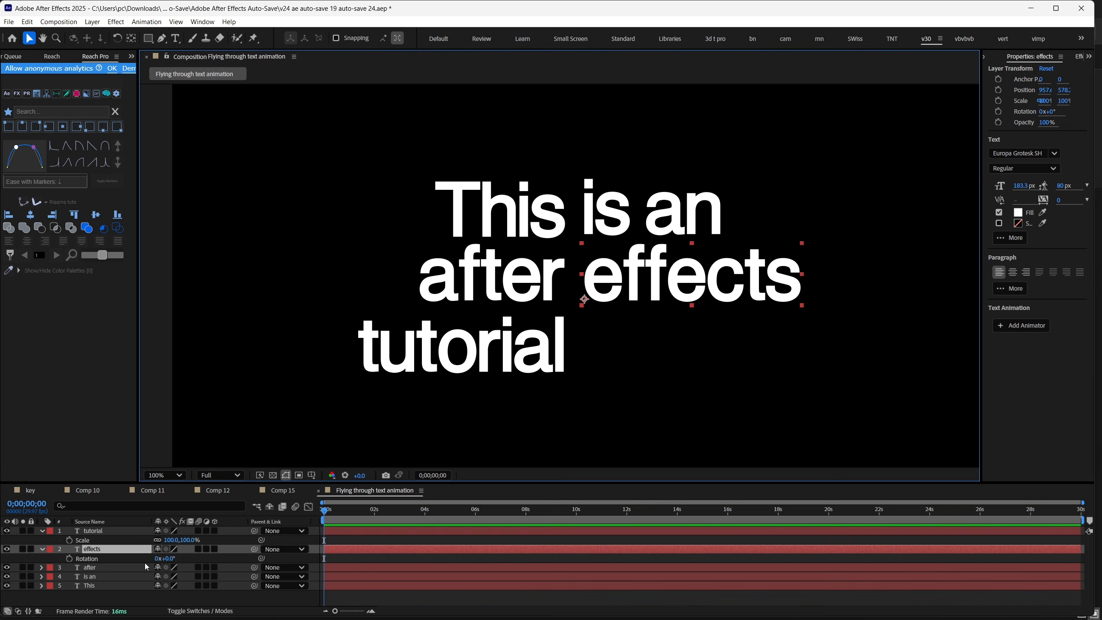
pyautogui.moveTo(167, 559); pyautogui.dragTo(367, 586)
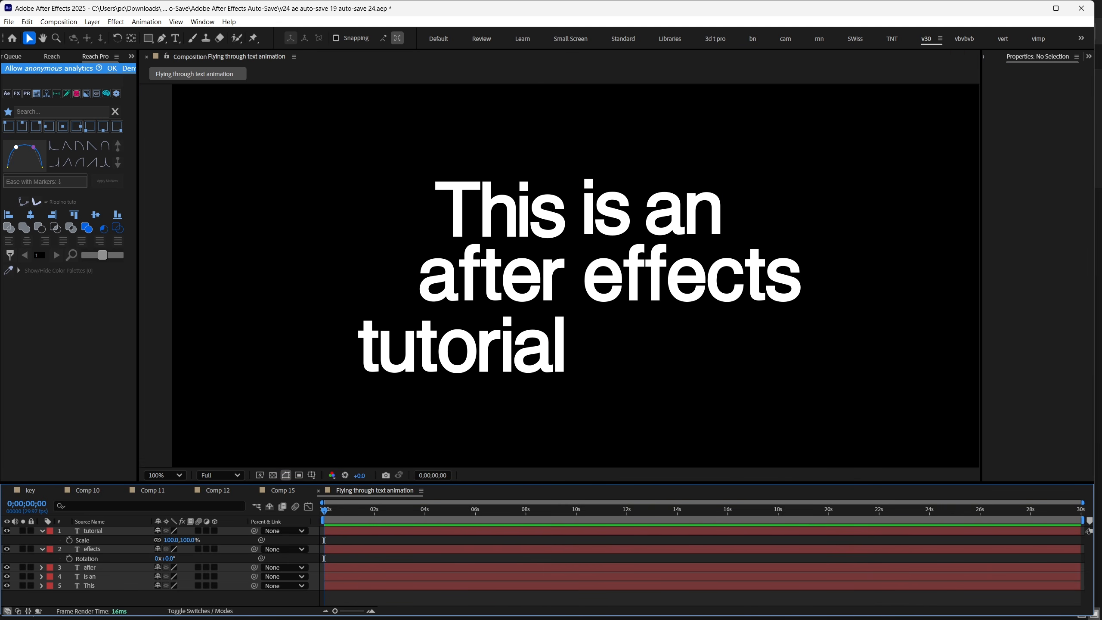
# Step: Keyframe the scale of 'This' from 0% at the start to 100% at 15 frames, and select both keyframes
pyautogui.click(108, 586)
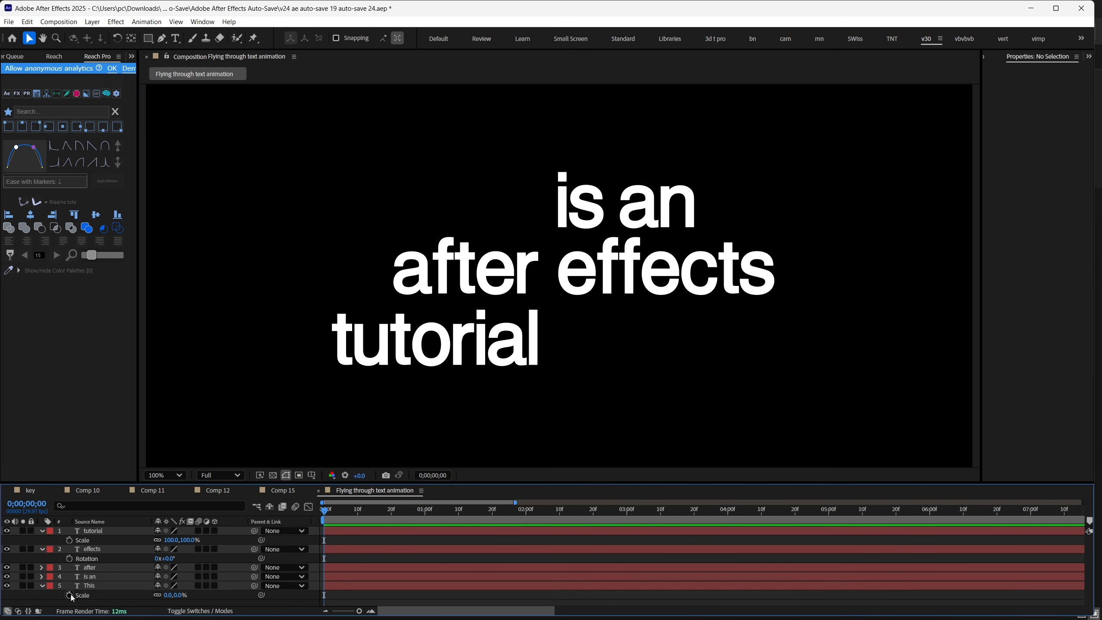
pyautogui.click(69, 595)
pyautogui.click(56, 256)
pyautogui.moveTo(166, 596); pyautogui.dragTo(187, 597)
pyautogui.moveTo(392, 598); pyautogui.dragTo(294, 599)
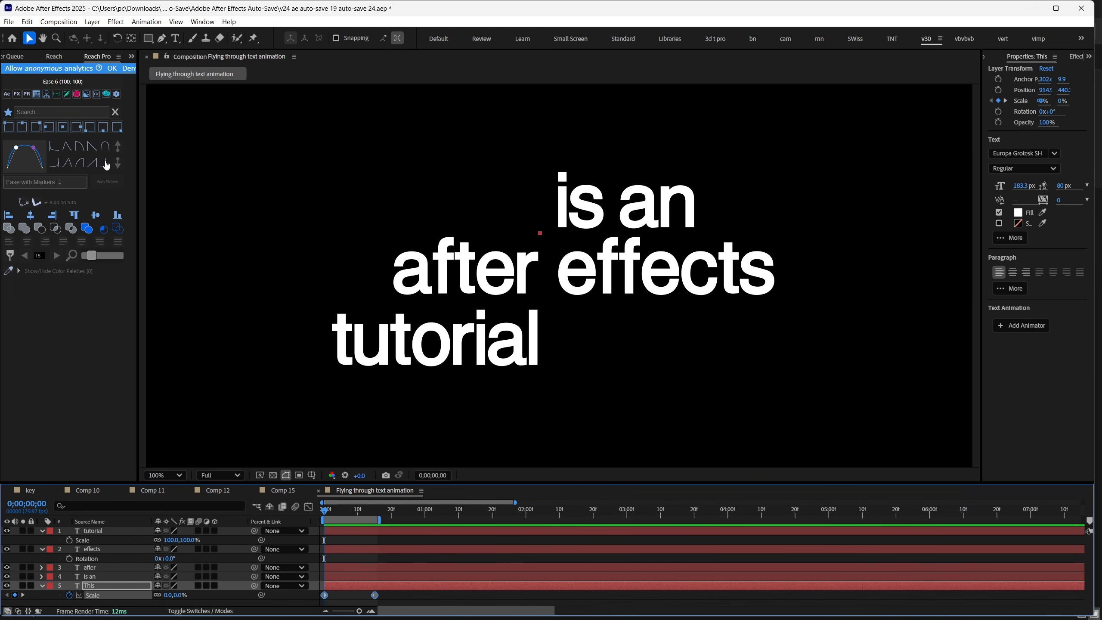
# Step: Ease the scale keyframes of 'This' with the Ease 6 (100, 100) preset and check their speed graph
pyautogui.click(106, 163)
pyautogui.click(309, 506)
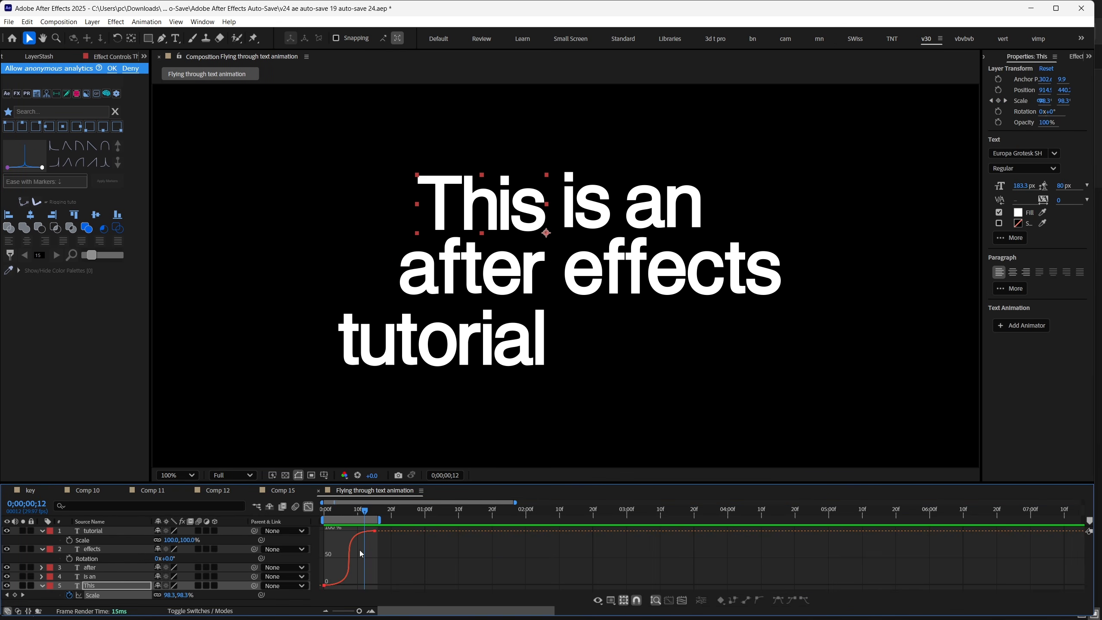
pyautogui.rightClick(376, 555)
pyautogui.click(410, 466)
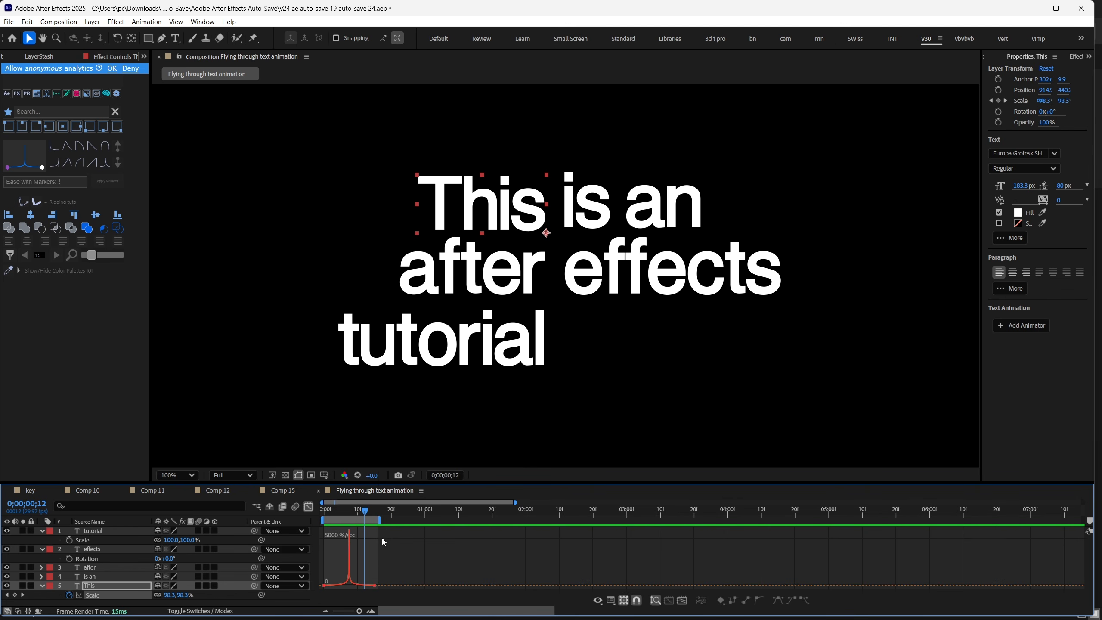
pyautogui.moveTo(320, 592); pyautogui.dragTo(320, 593)
pyautogui.hotkey('shift', 'F3')
# Step: Copy the eased scale keyframes of 'This' onto the 'is an', 'after', 'effects' and 'tutorial' layers
pyautogui.moveTo(390, 592); pyautogui.dragTo(335, 609)
pyautogui.click(341, 576)
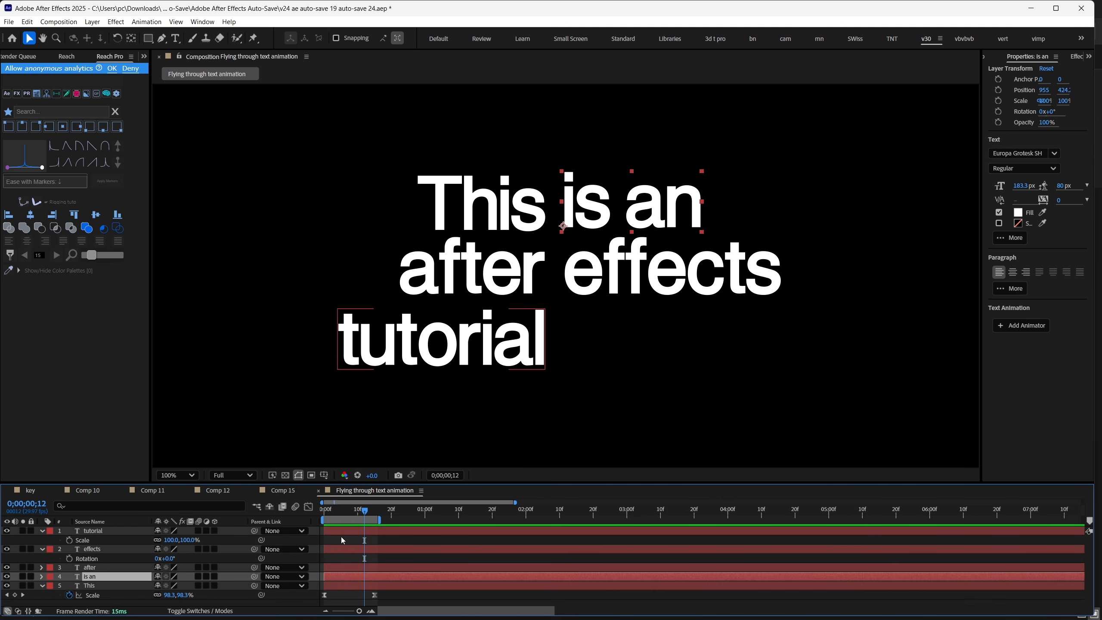
pyautogui.keyDown('shift'); pyautogui.click(100, 530); pyautogui.keyUp('shift')
pyautogui.hotkey('ctrl', 'v')
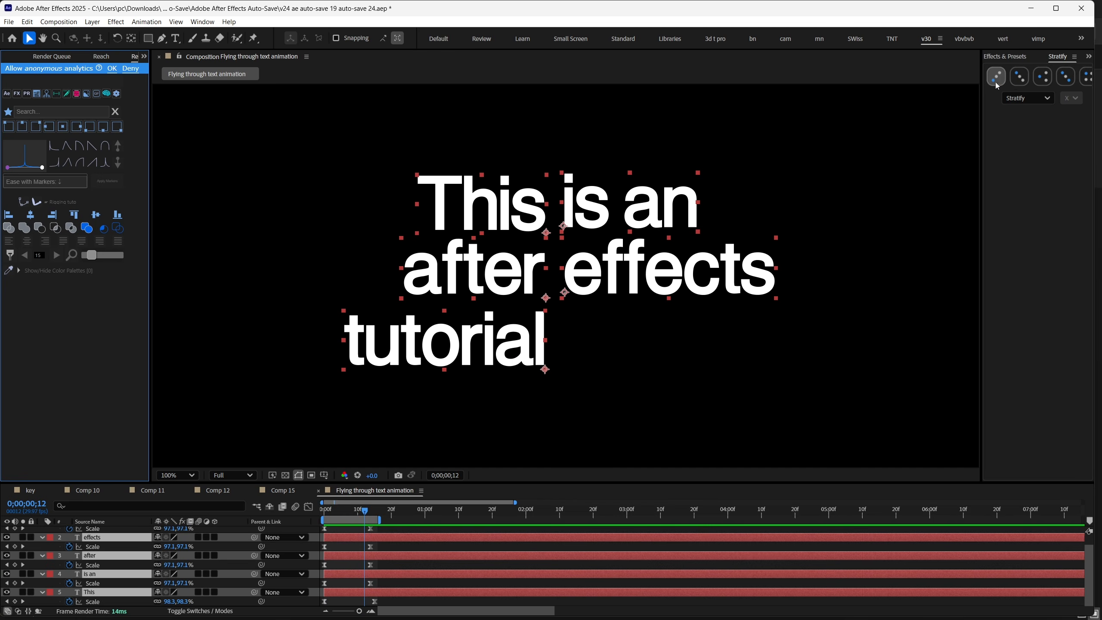
# Step: Stagger the five text layers with Stratify so each starts 15 frames after the previous one, from 'This' to 'tutorial', and preview the animation
pyautogui.click(995, 82)
pyautogui.click(995, 83)
pyautogui.click(995, 82)
pyautogui.click(995, 83)
pyautogui.click(995, 82)
pyautogui.click(996, 82)
pyautogui.click(995, 82)
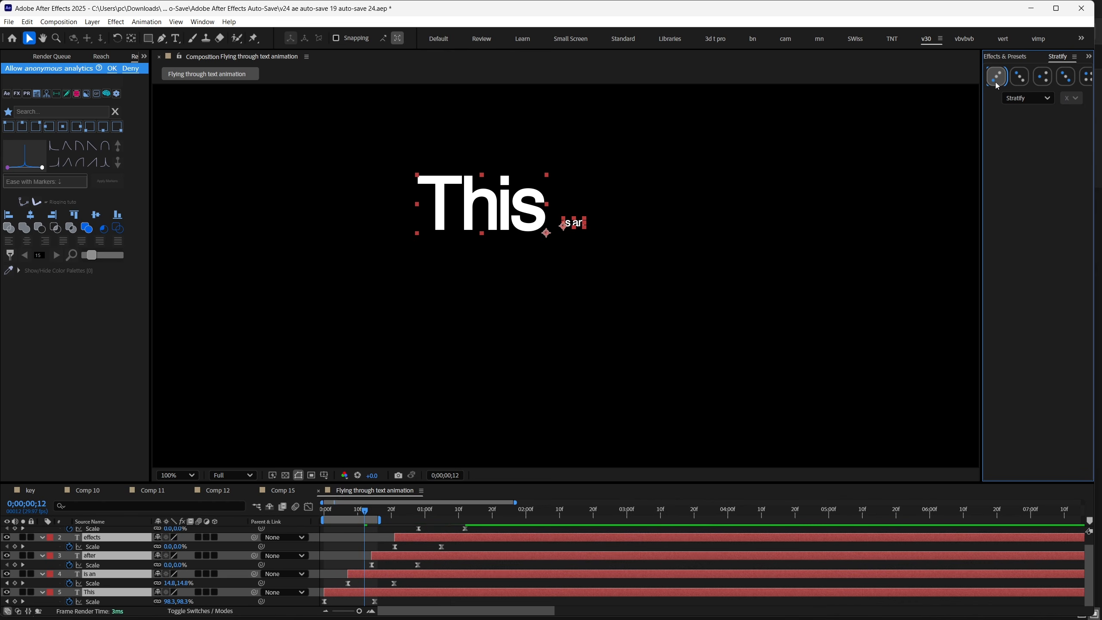
pyautogui.click(995, 82)
pyautogui.click(995, 83)
pyautogui.click(995, 82)
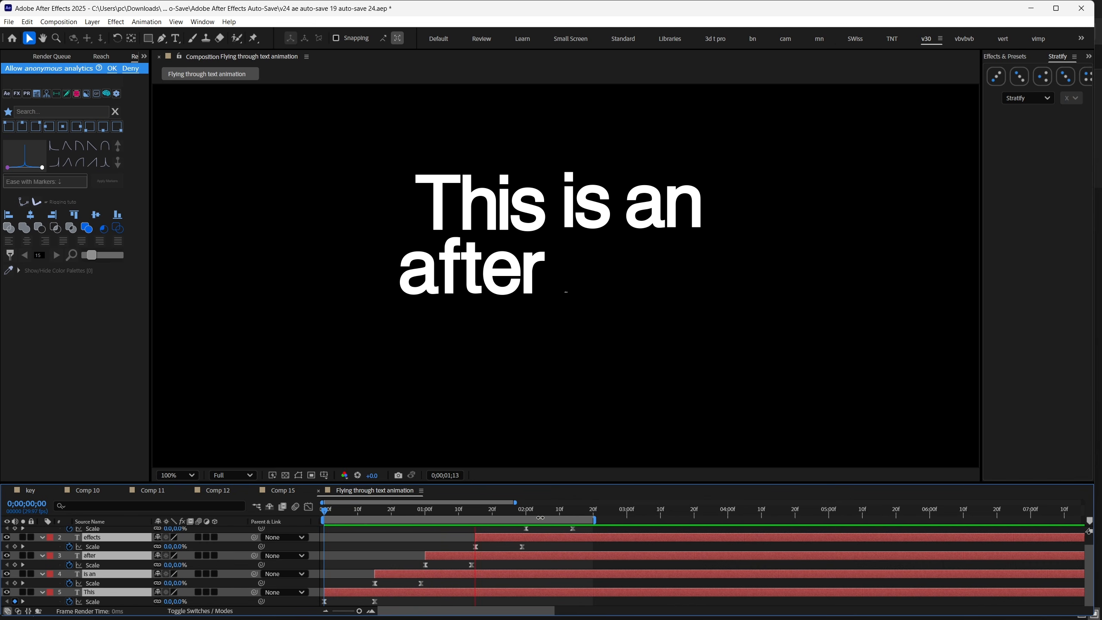
pyautogui.press('space')
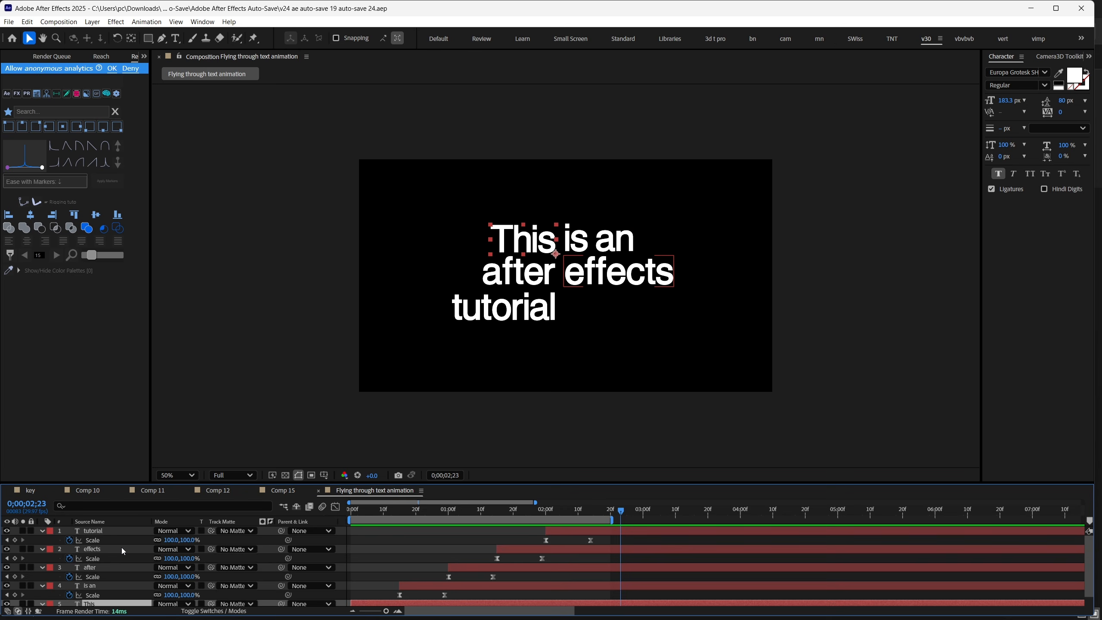
# Step: Select all five text layers and turn them into 3D layers
pyautogui.hotkey('ctrl', 'a')
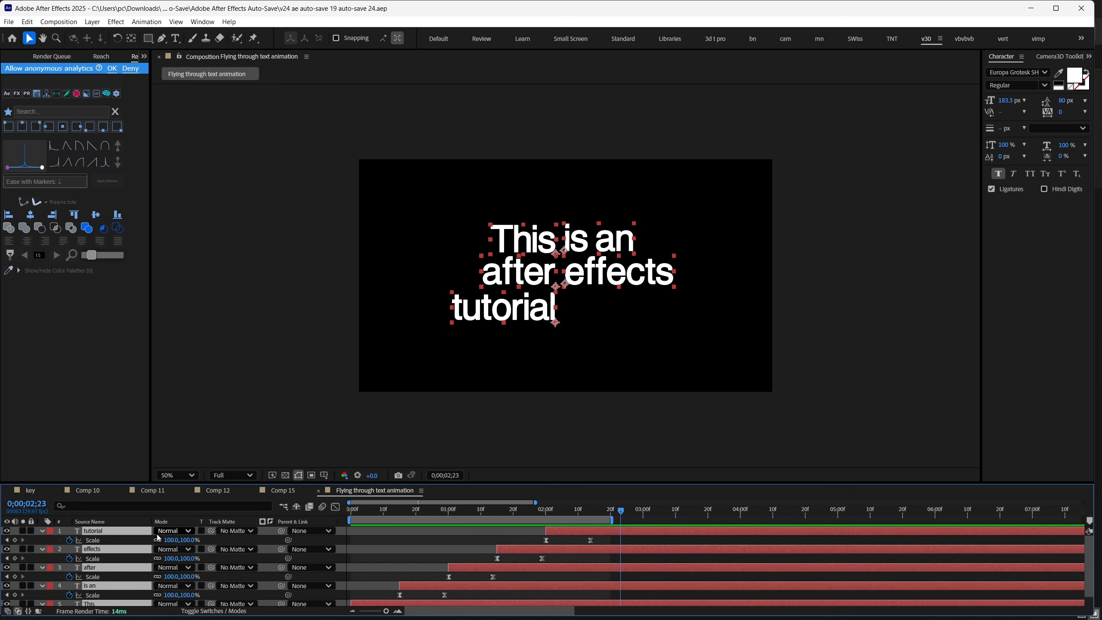
pyautogui.press('F4')
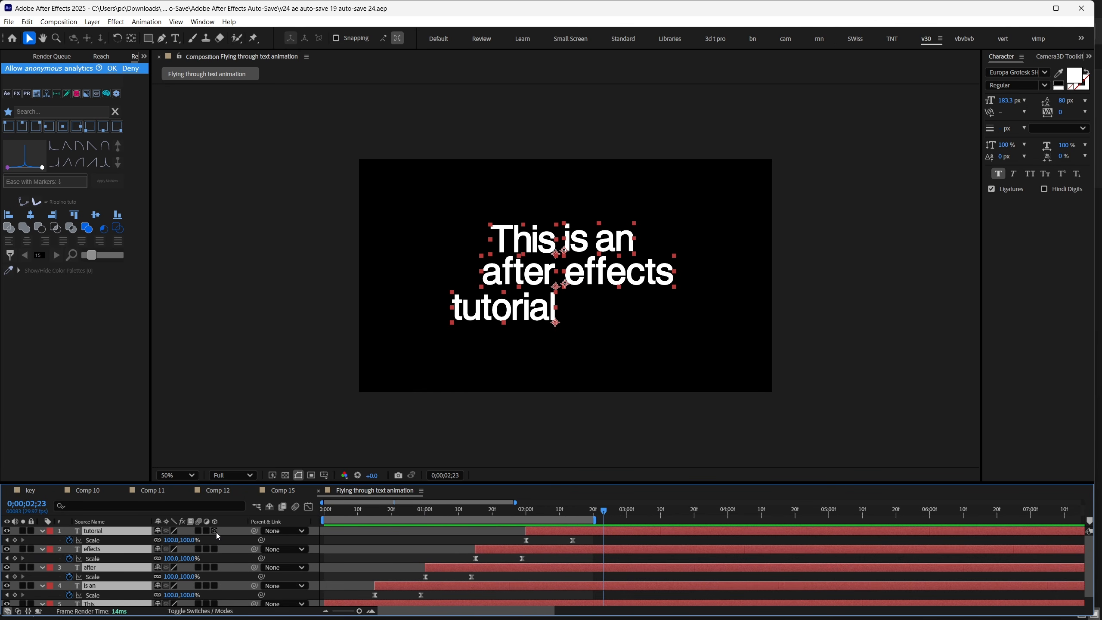
pyautogui.click(216, 530)
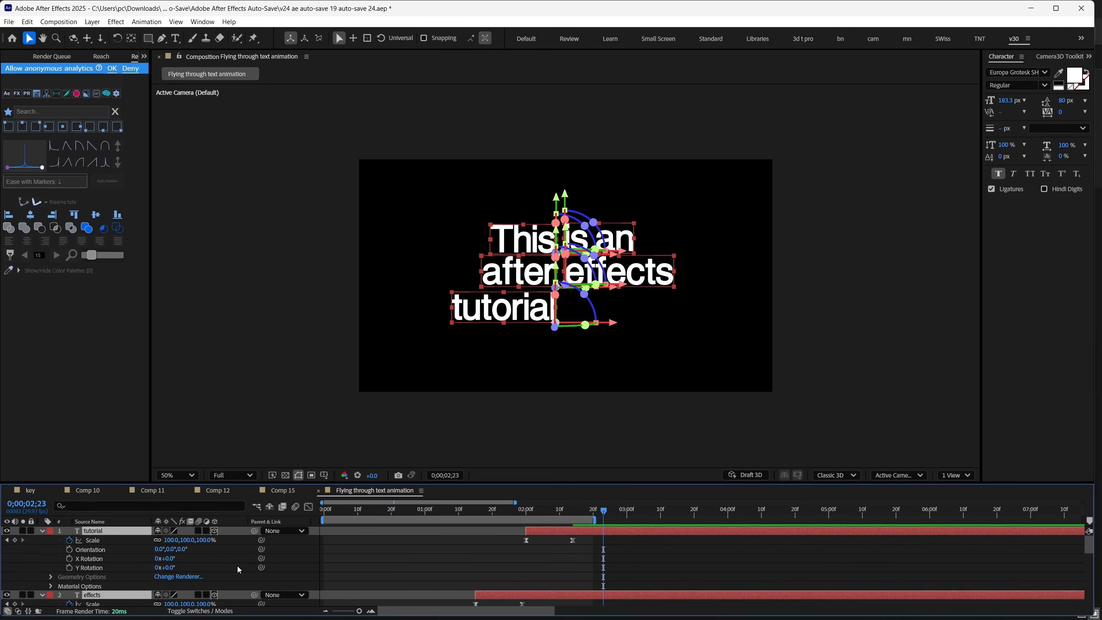
# Step: Rotate the 'This' layer in 3D about its Y axis
pyautogui.moveTo(166, 592)
pyautogui.mouseDown()
pyautogui.moveTo(180, 592)
pyautogui.moveTo(156, 573)
pyautogui.mouseUp()
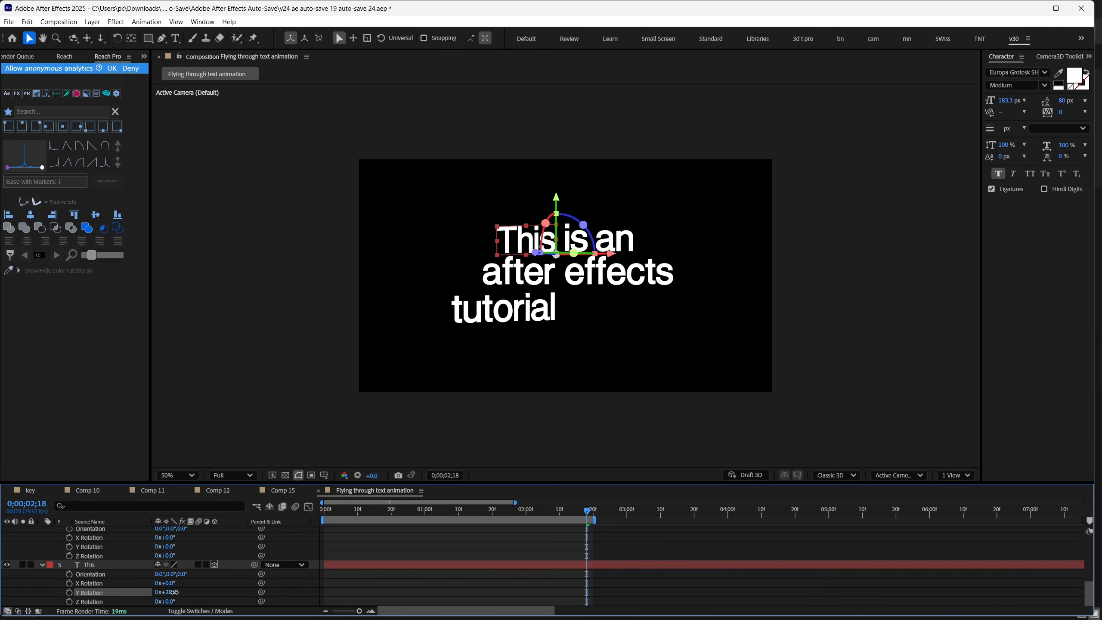
pyautogui.click(214, 595)
pyautogui.scroll(1, 214, 594)
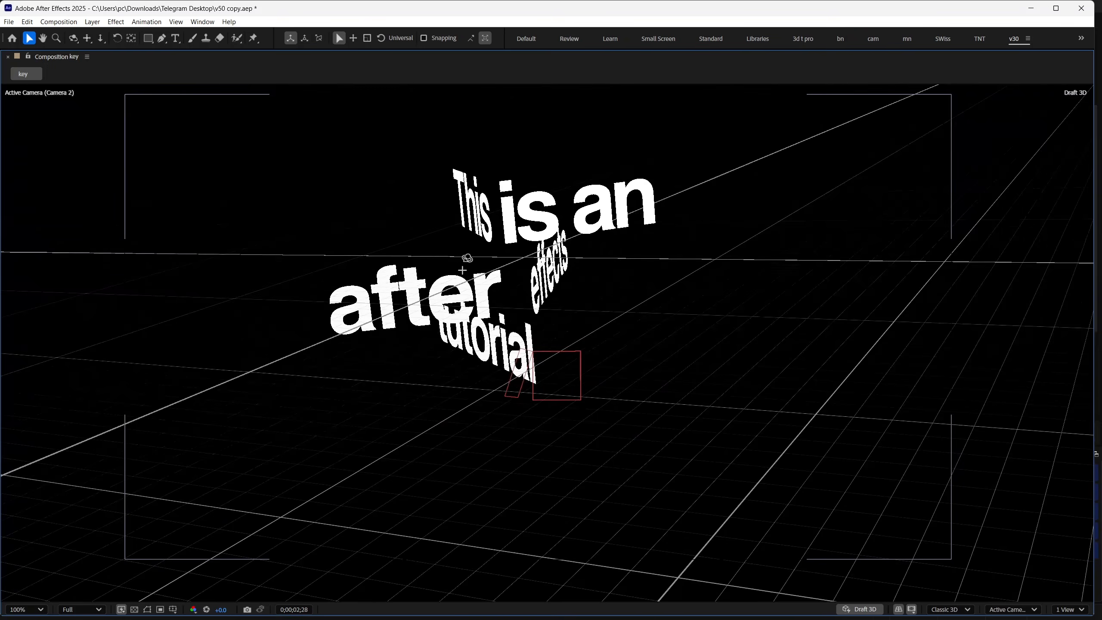
pyautogui.moveTo(467, 257); pyautogui.dragTo(439, 264)
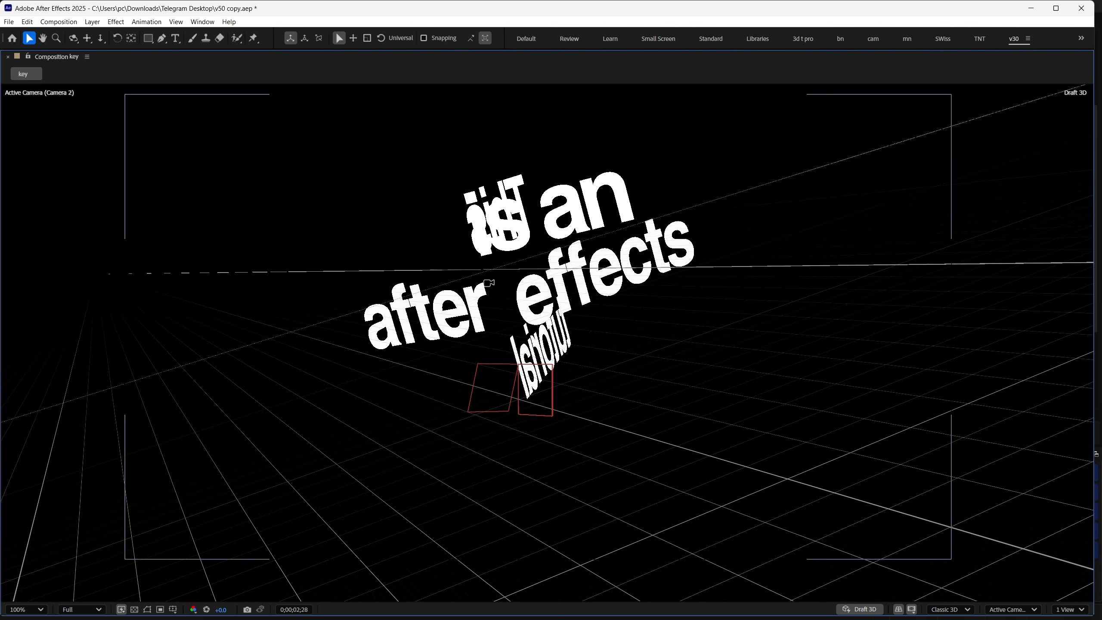
pyautogui.moveTo(514, 289)
pyautogui.mouseDown()
pyautogui.moveTo(617, 298)
pyautogui.moveTo(639, 295)
pyautogui.moveTo(644, 273)
pyautogui.moveTo(585, 271)
pyautogui.moveTo(499, 304)
pyautogui.moveTo(450, 357)
pyautogui.moveTo(448, 406)
pyautogui.moveTo(503, 229)
pyautogui.moveTo(517, 426)
pyautogui.moveTo(524, 266)
pyautogui.moveTo(526, 290)
pyautogui.moveTo(503, 277)
pyautogui.mouseUp()
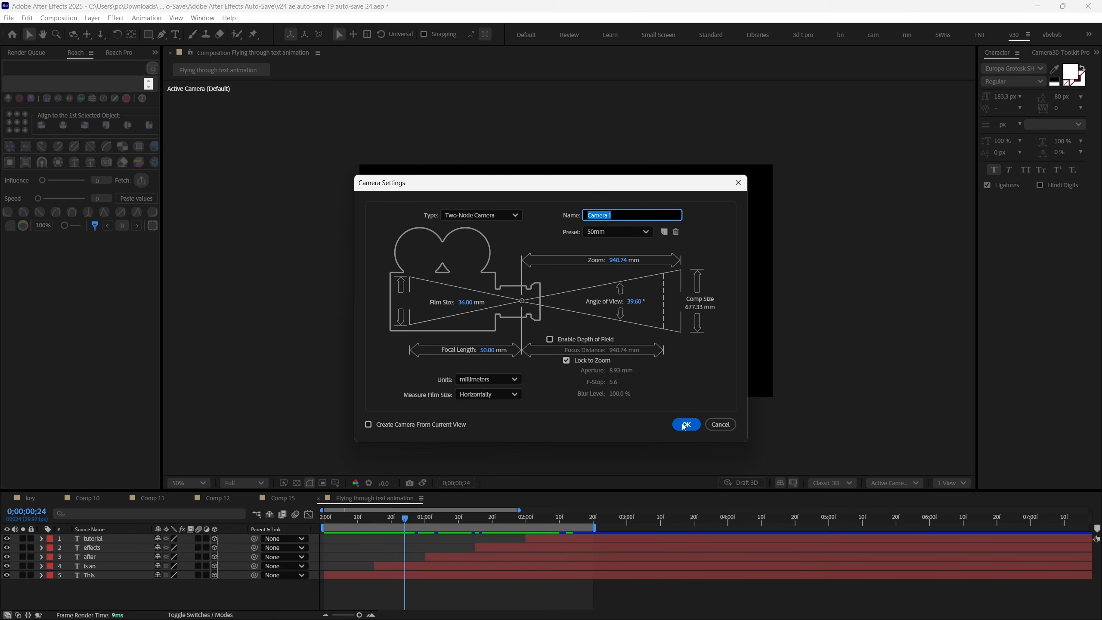
# Step: Create a 50 mm two-node camera, add a null object and duplicate the null four times
pyautogui.click(682, 424)
pyautogui.rightClick(293, 608)
pyautogui.moveTo(318, 483)
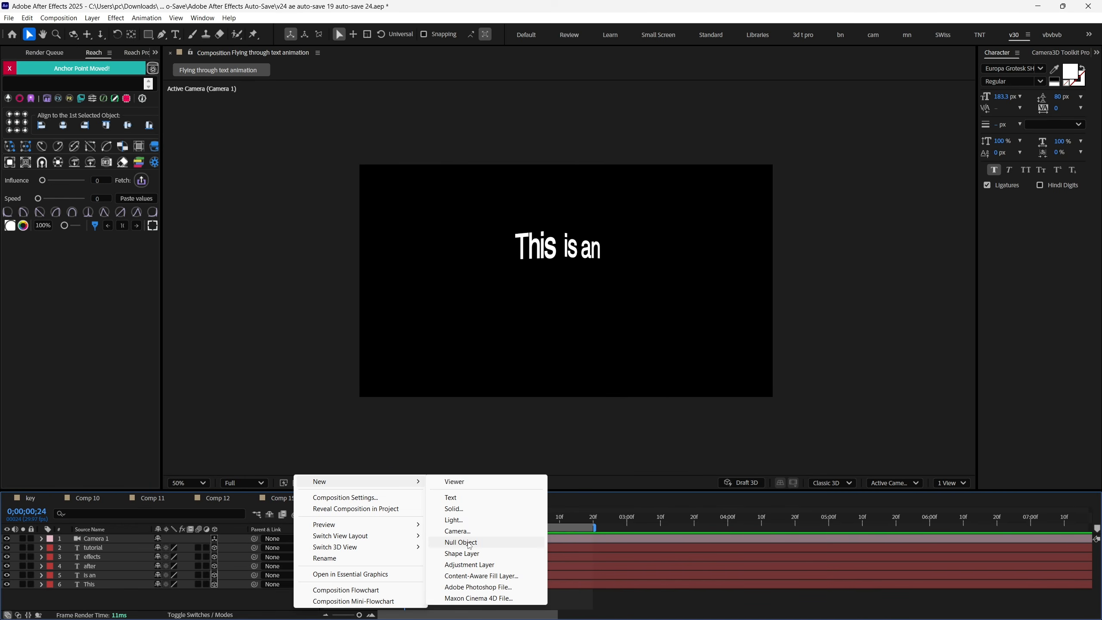
pyautogui.click(465, 543)
pyautogui.hotkey('ctrl', 'd')
pyautogui.hotkey('ctrl', 'd')
pyautogui.hotkey('ctrl', 'd')
pyautogui.hotkey('ctrl', 'd')
# Step: Make all five nulls 3D, parent the camera to the lowest null and chain each null to the one above it
pyautogui.click(114, 575)
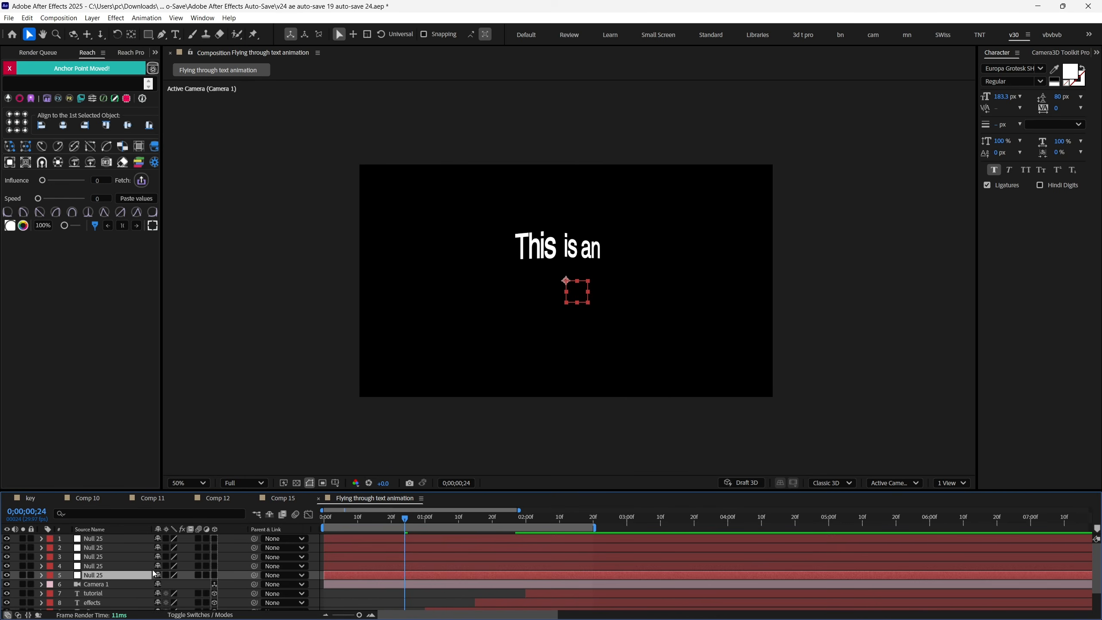
pyautogui.keyDown('shift'); pyautogui.click(130, 538); pyautogui.keyUp('shift')
pyautogui.click(321, 587)
pyautogui.moveTo(254, 584); pyautogui.dragTo(252, 588)
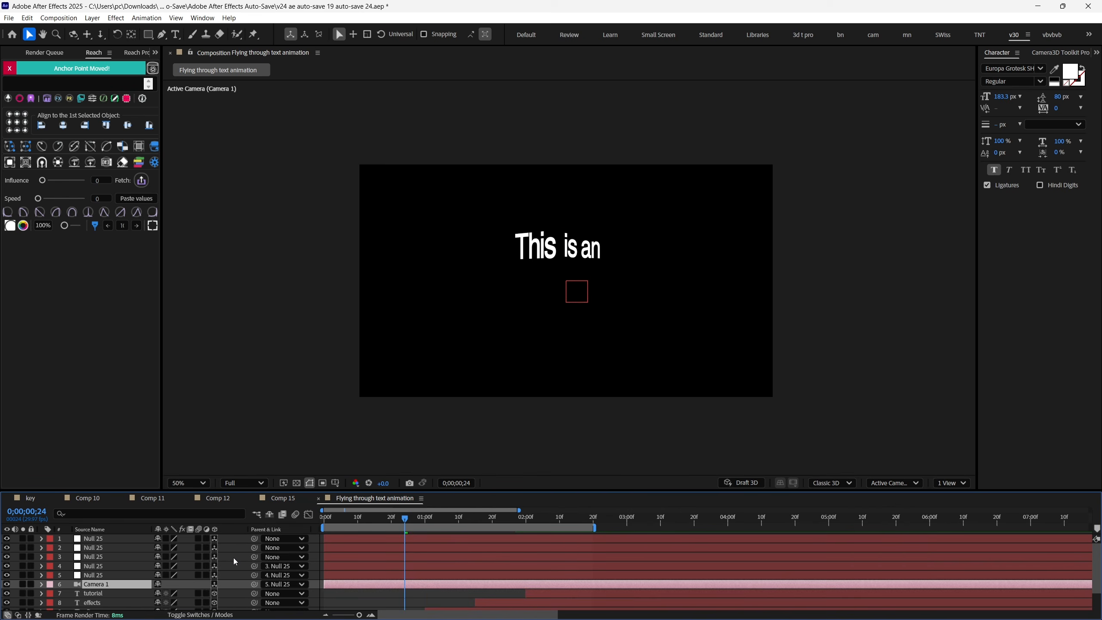
pyautogui.moveTo(232, 554); pyautogui.dragTo(230, 548)
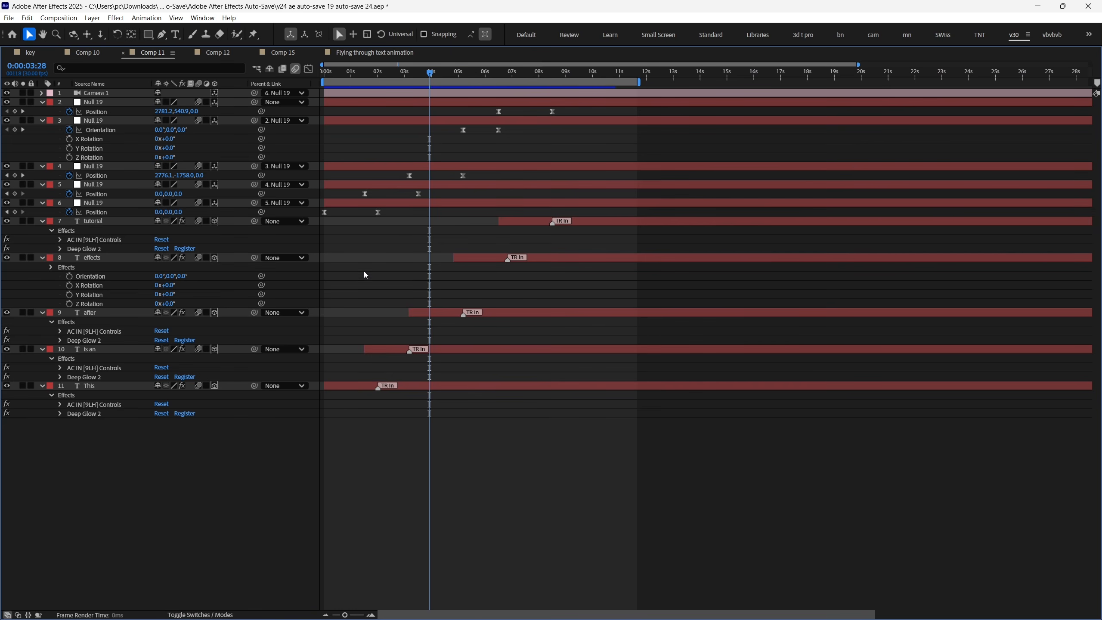
# Step: Examine the staggered position and orientation keyframes on the chained nulls in Comp 11
pyautogui.click(332, 214)
pyautogui.click(384, 194)
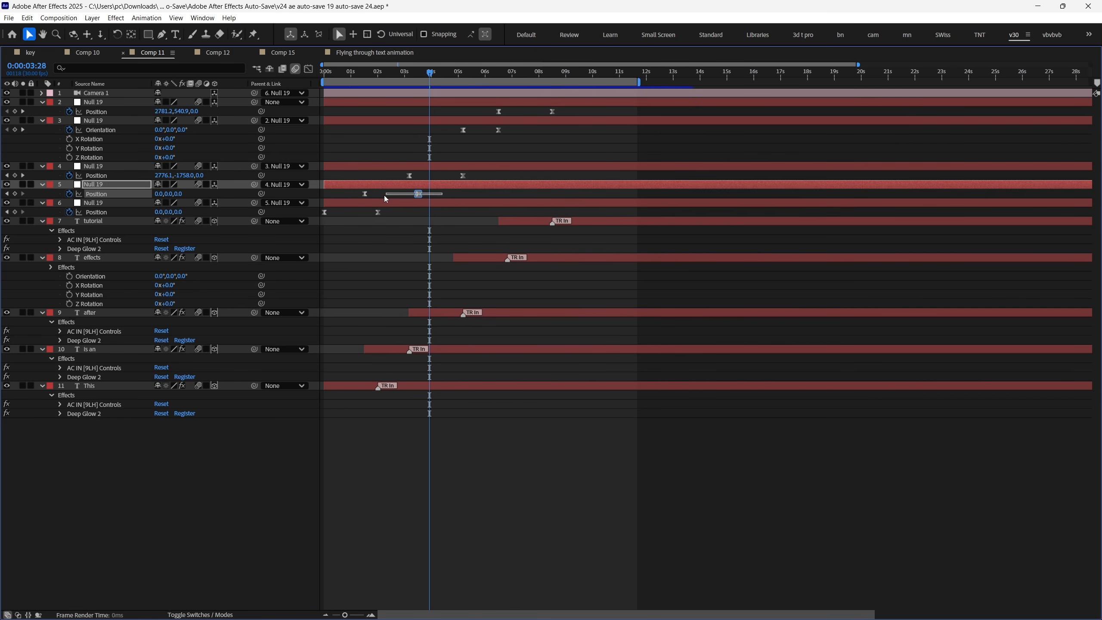
pyautogui.click(467, 176)
pyautogui.click(468, 138)
pyautogui.click(521, 149)
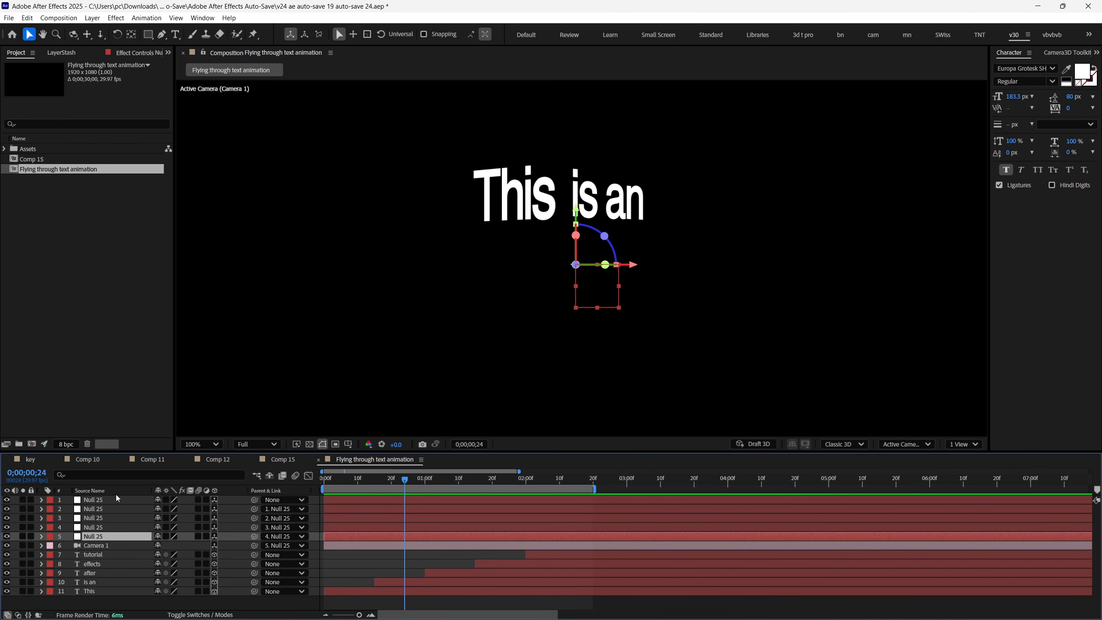
# Step: Reveal the rotation properties of all five nulls and start orientation and X, Y and Z rotation keyframes on the lowest null
pyautogui.keyDown('shift'); pyautogui.click(115, 500); pyautogui.keyUp('shift')
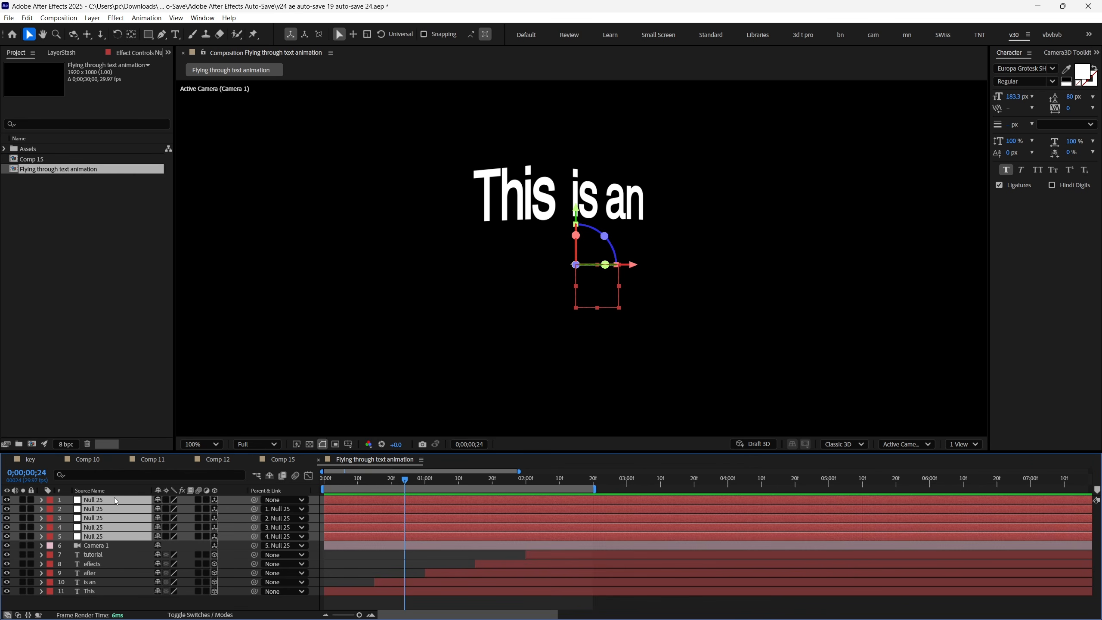
pyautogui.press('r')
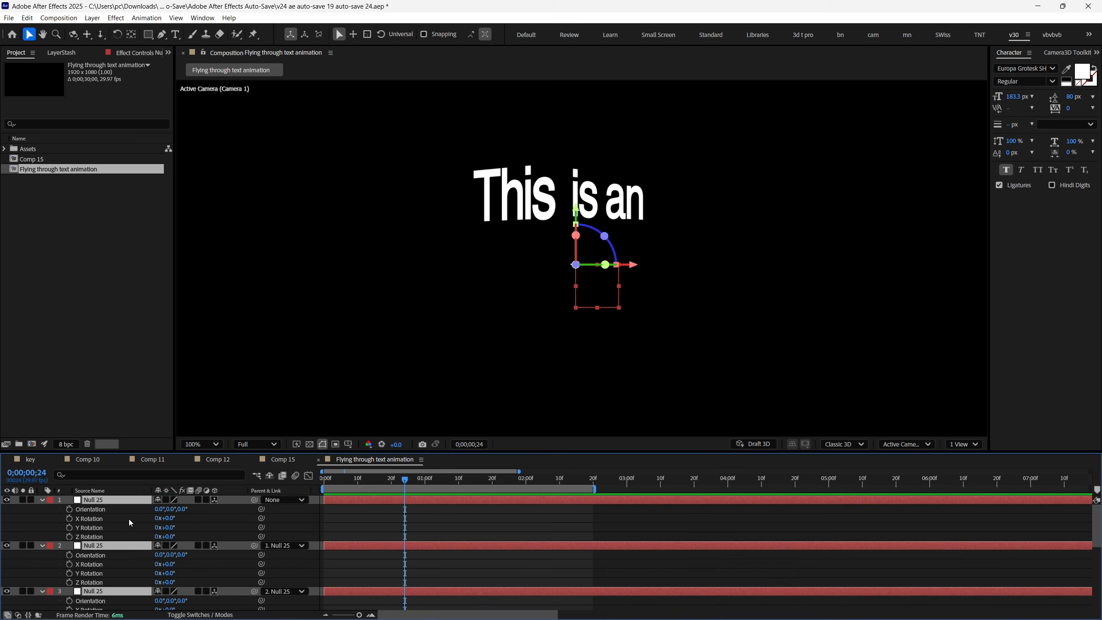
pyautogui.scroll(6, 130, 521)
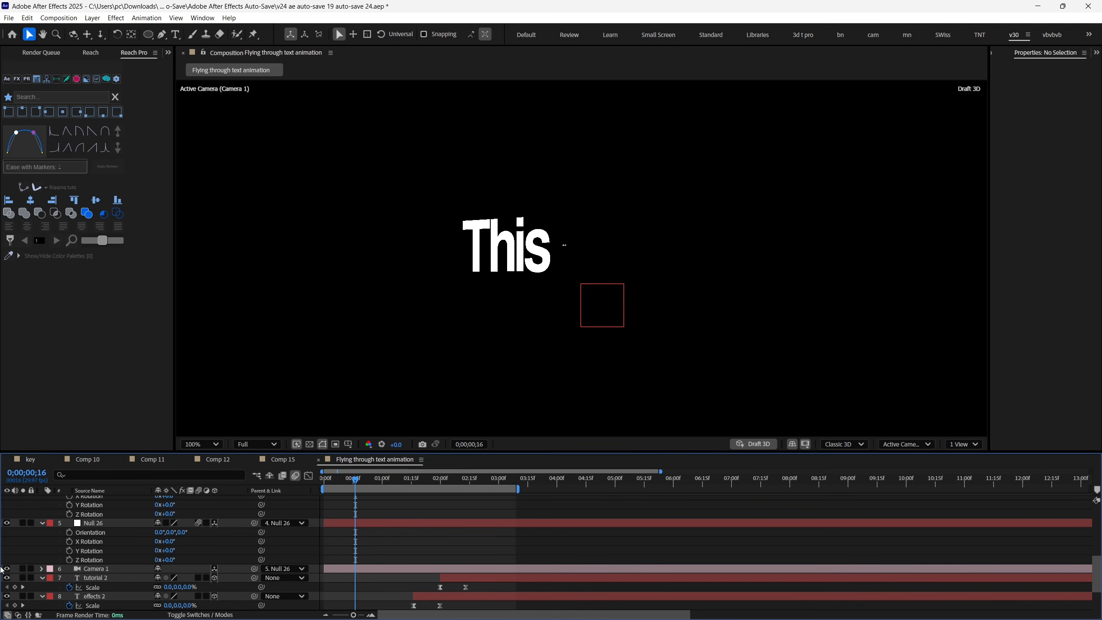
pyautogui.click(70, 542)
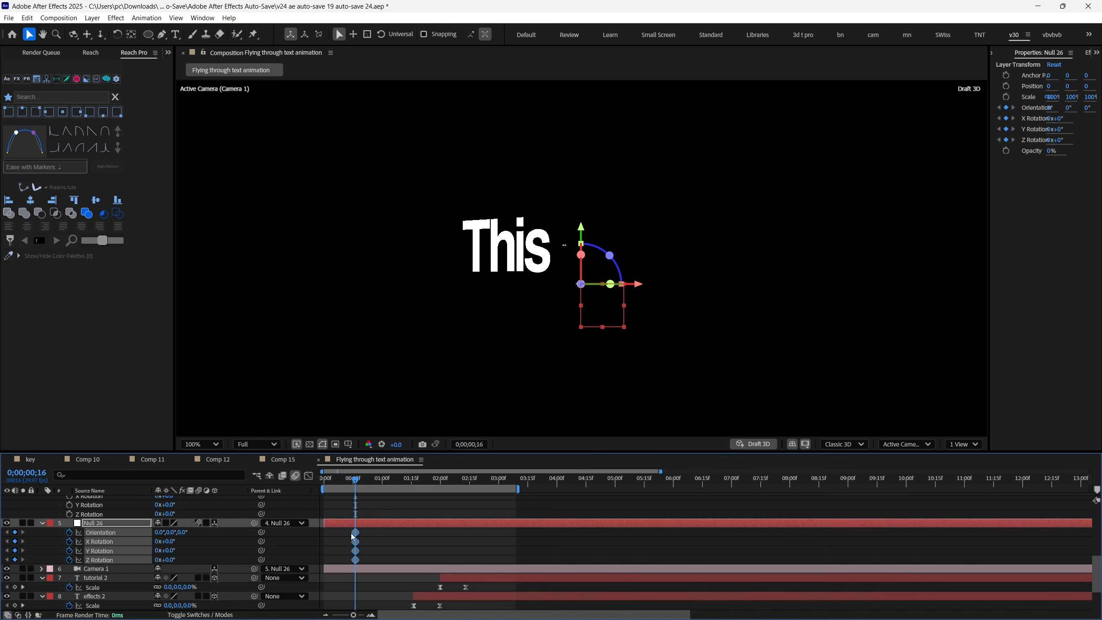
# Step: Set the lowest null's Y rotation to 67° and move its rotation keyframes to the start of the timeline
pyautogui.click(297, 546)
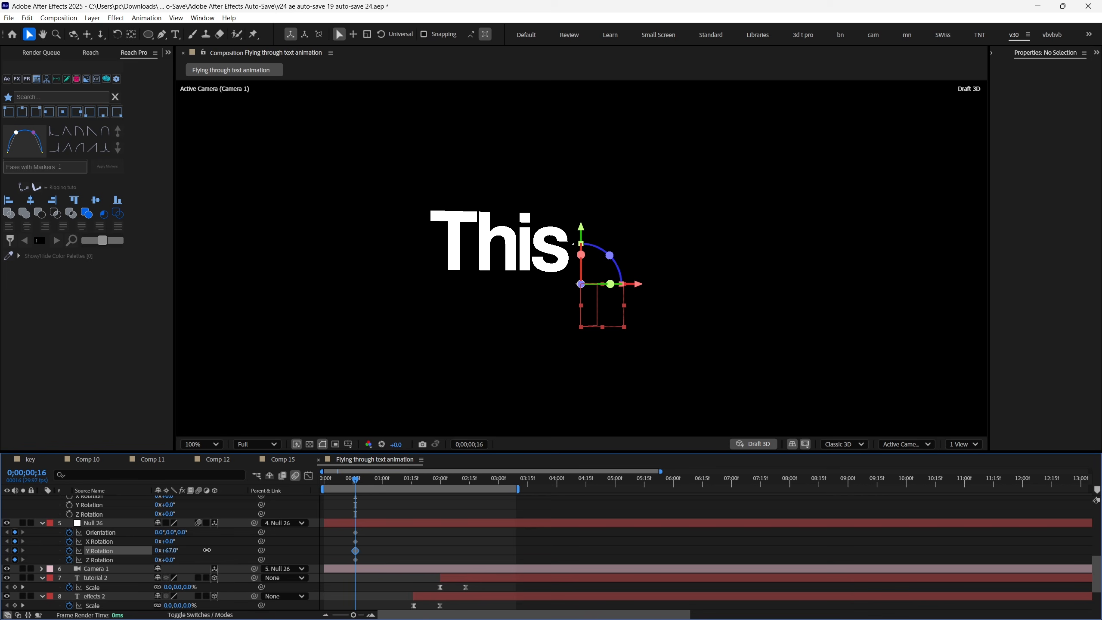
pyautogui.moveTo(369, 532); pyautogui.dragTo(352, 560)
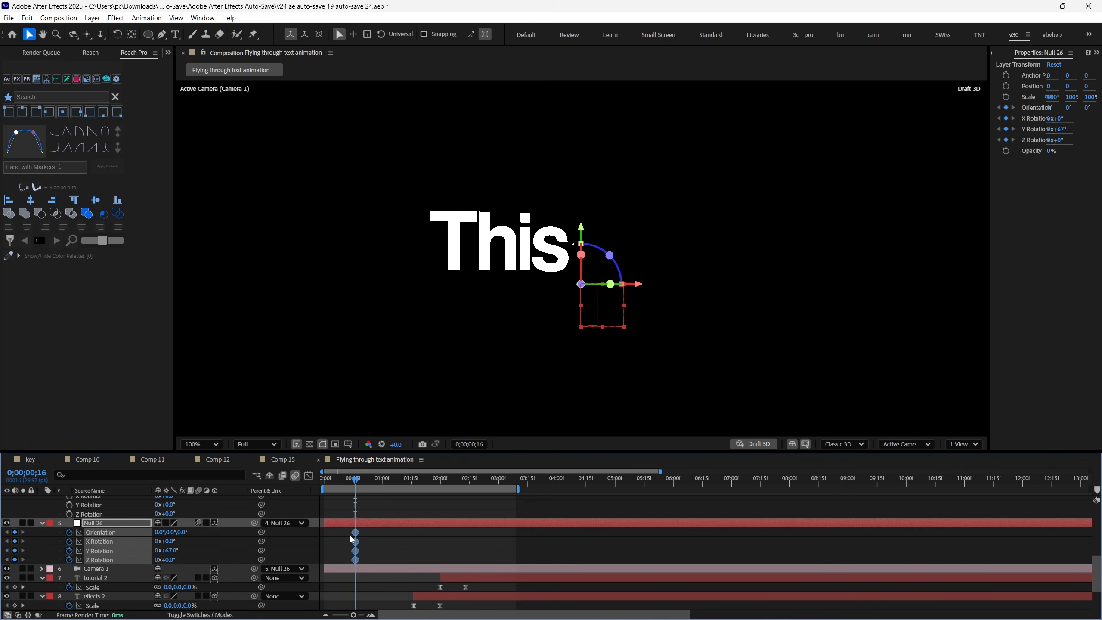
pyautogui.scroll(-3, 372, 537)
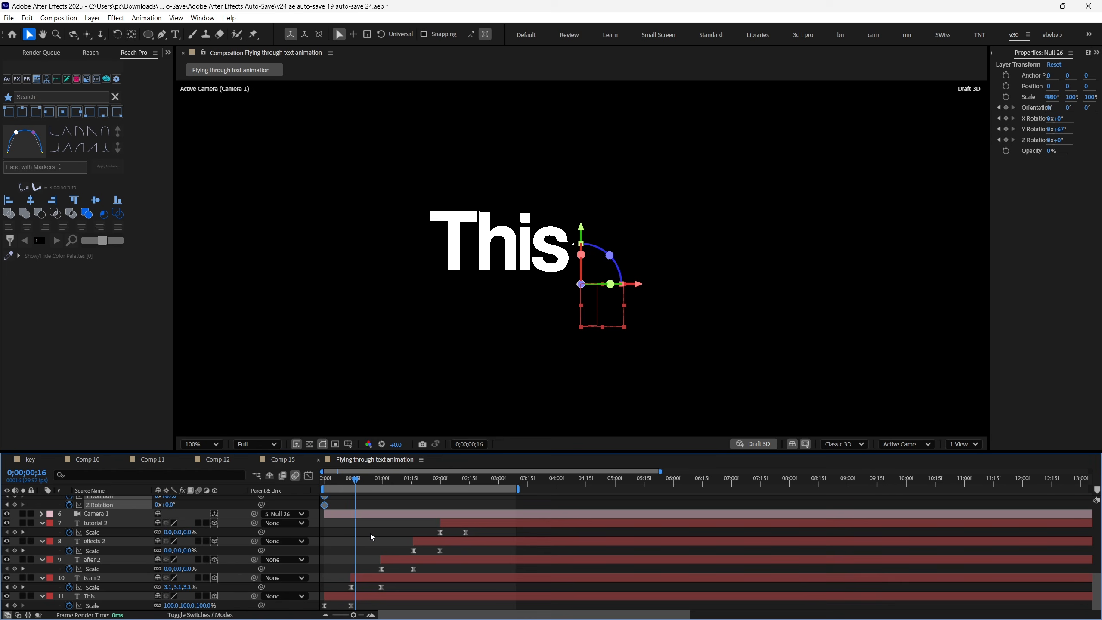
# Step: Add a 25° Y rotation keyframe at 0;00;00;17 on the lowest null and ease its rotation keyframes
pyautogui.click(356, 490)
pyautogui.press('=')
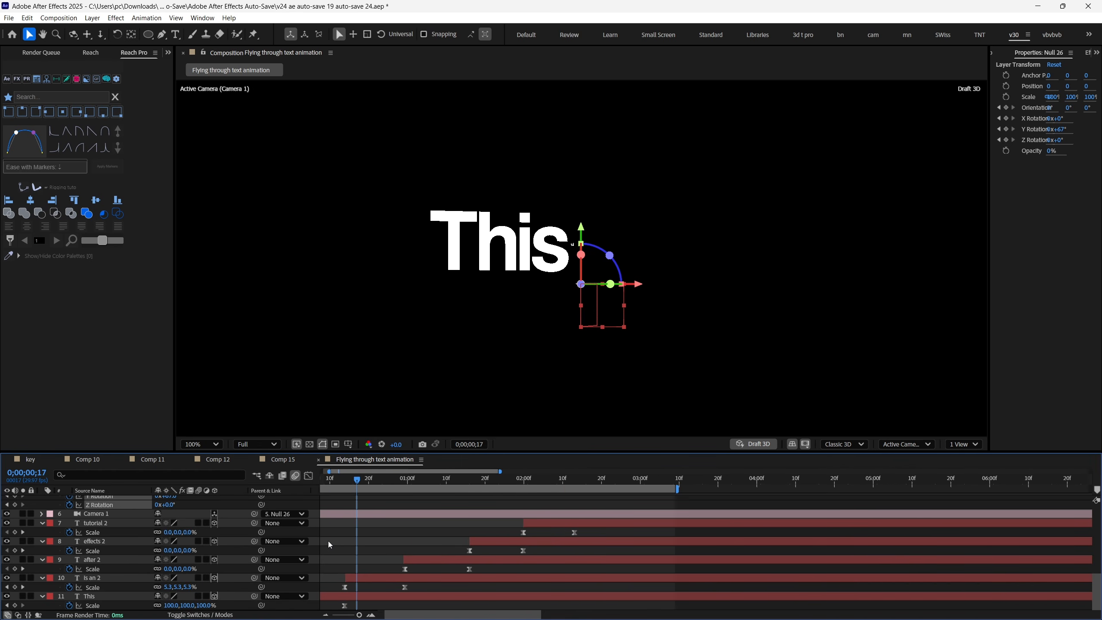
pyautogui.scroll(3, 328, 540)
pyautogui.hscroll(-1, 328, 540)
pyautogui.moveTo(173, 551); pyautogui.dragTo(156, 552)
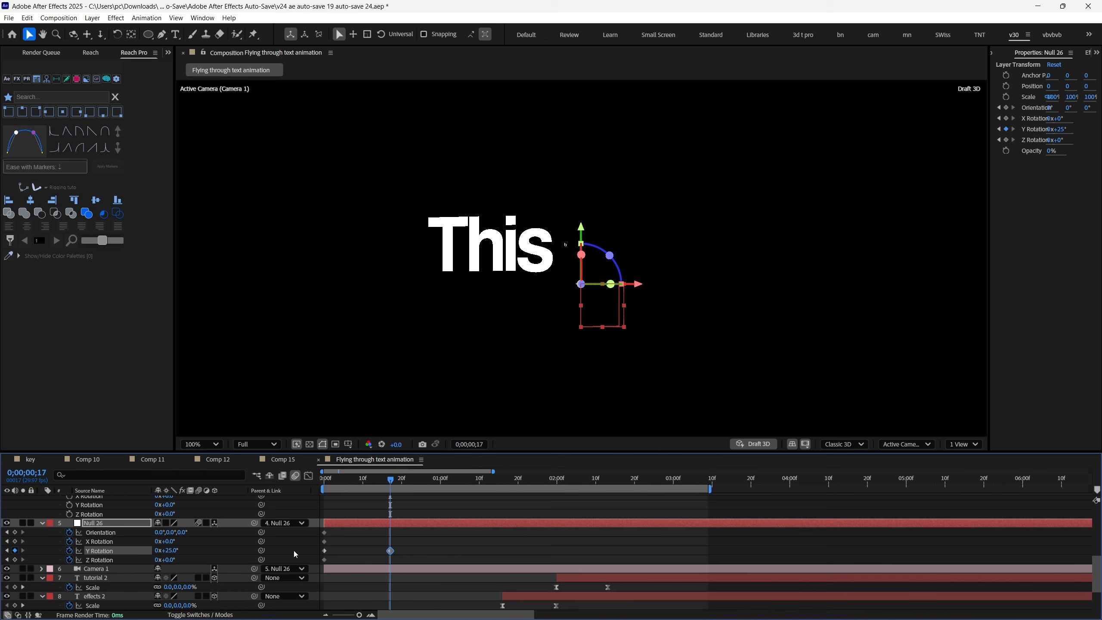
pyautogui.moveTo(413, 531); pyautogui.dragTo(304, 567)
pyautogui.click(25, 141)
# Step: Preview the lowest null's turn and set its Y rotation at 0;00;00;17 to 17°
pyautogui.click(322, 480)
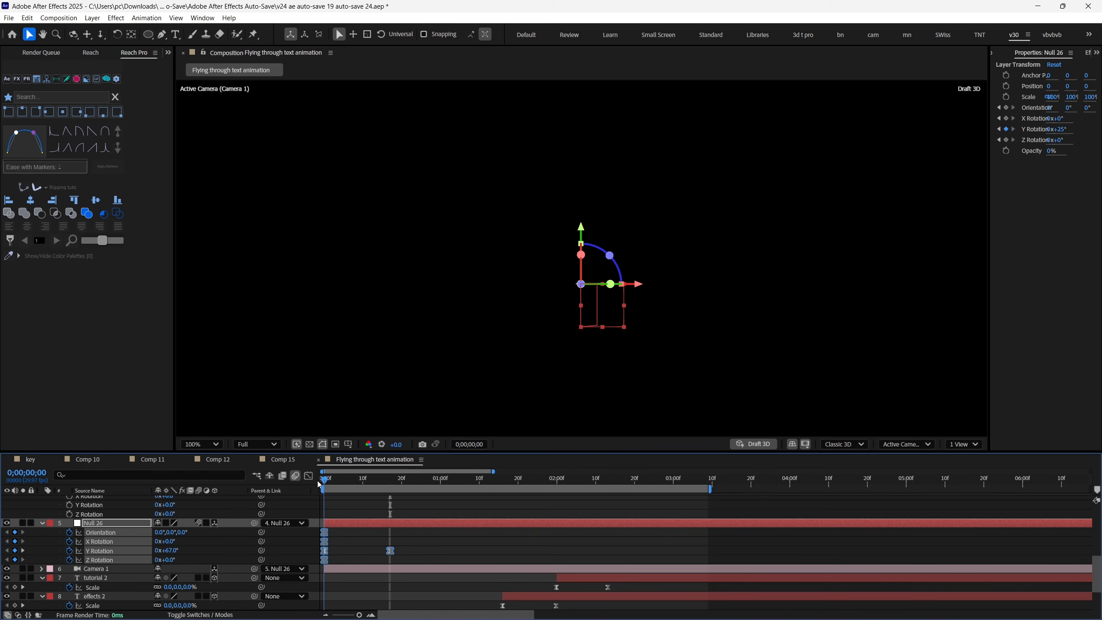
pyautogui.press('space')
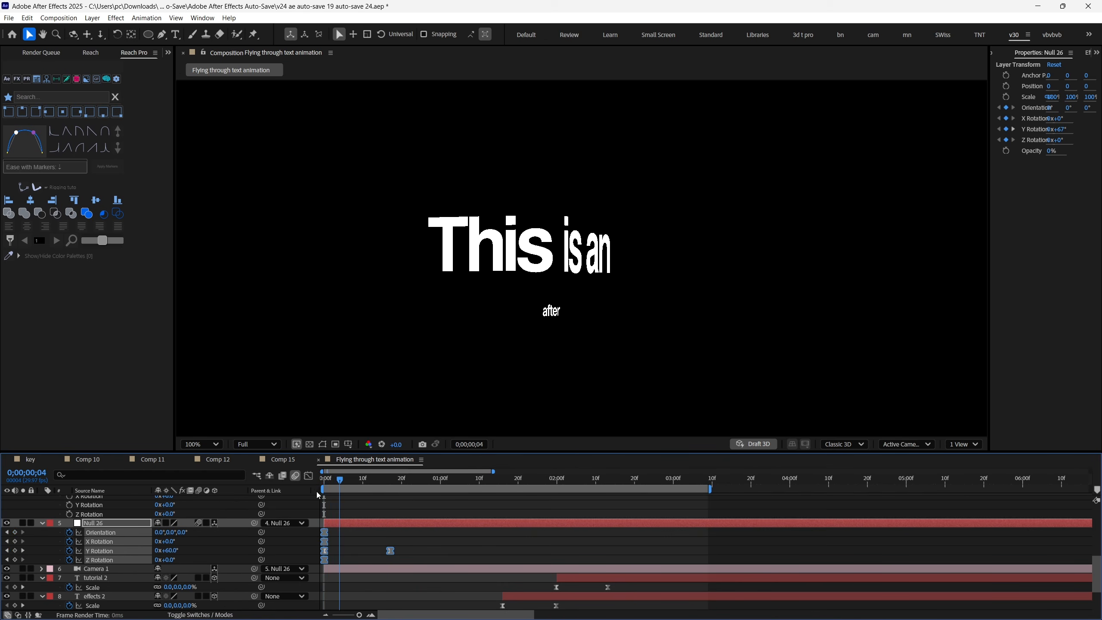
pyautogui.press('space')
pyautogui.press('space')
pyautogui.moveTo(344, 479); pyautogui.dragTo(380, 480)
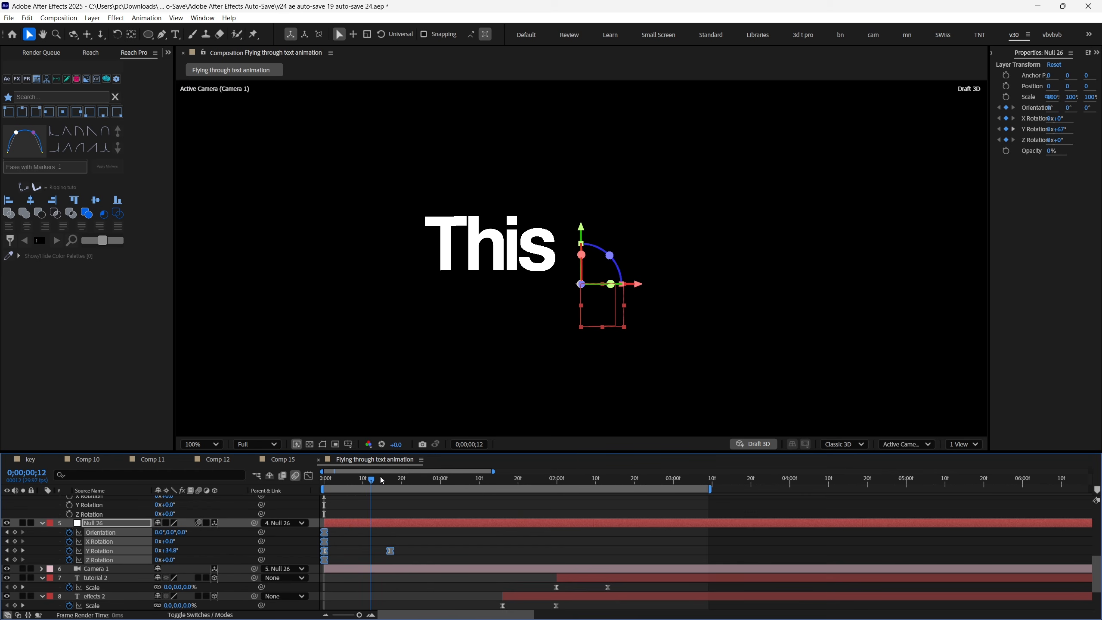
pyautogui.click(221, 553)
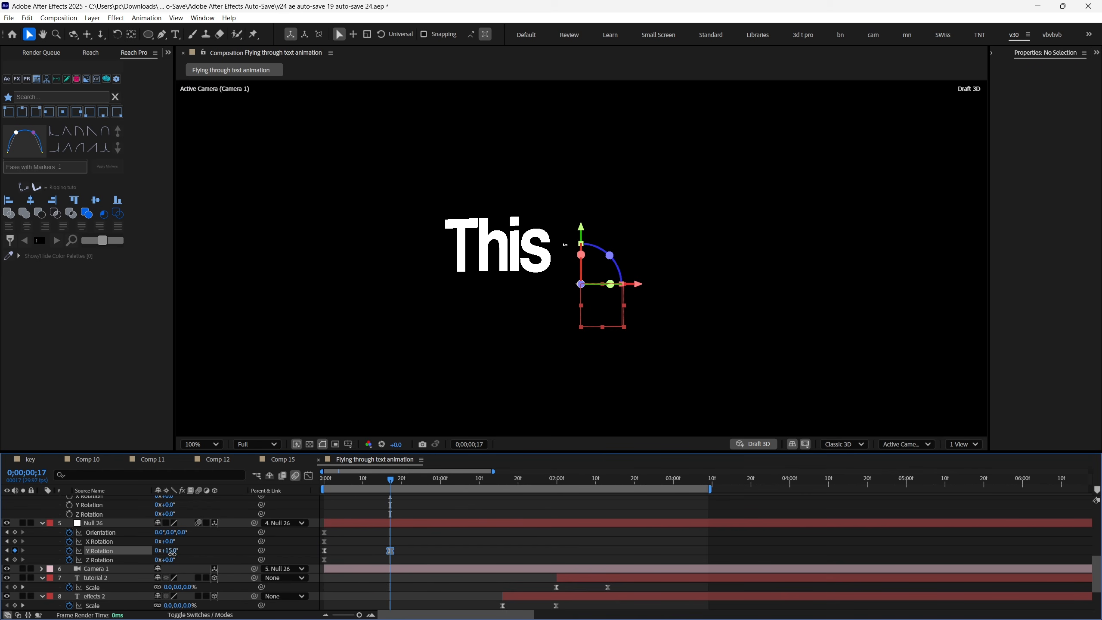
pyautogui.click(220, 555)
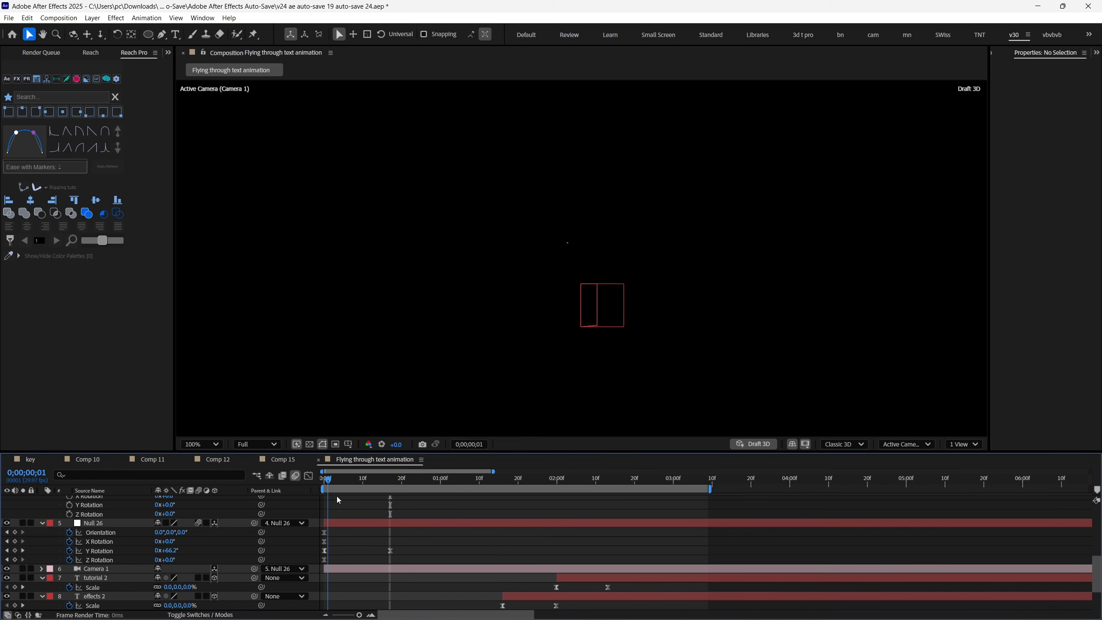
pyautogui.moveTo(379, 496)
pyautogui.mouseDown()
pyautogui.moveTo(328, 509)
pyautogui.moveTo(367, 486)
pyautogui.moveTo(389, 489)
pyautogui.moveTo(378, 517)
pyautogui.mouseUp()
# Step: Start rotation keyframes on the fourth null at 0;00;00;14 and set its Y rotation to -31° at 0;00;00;29
pyautogui.scroll(1, 384, 534)
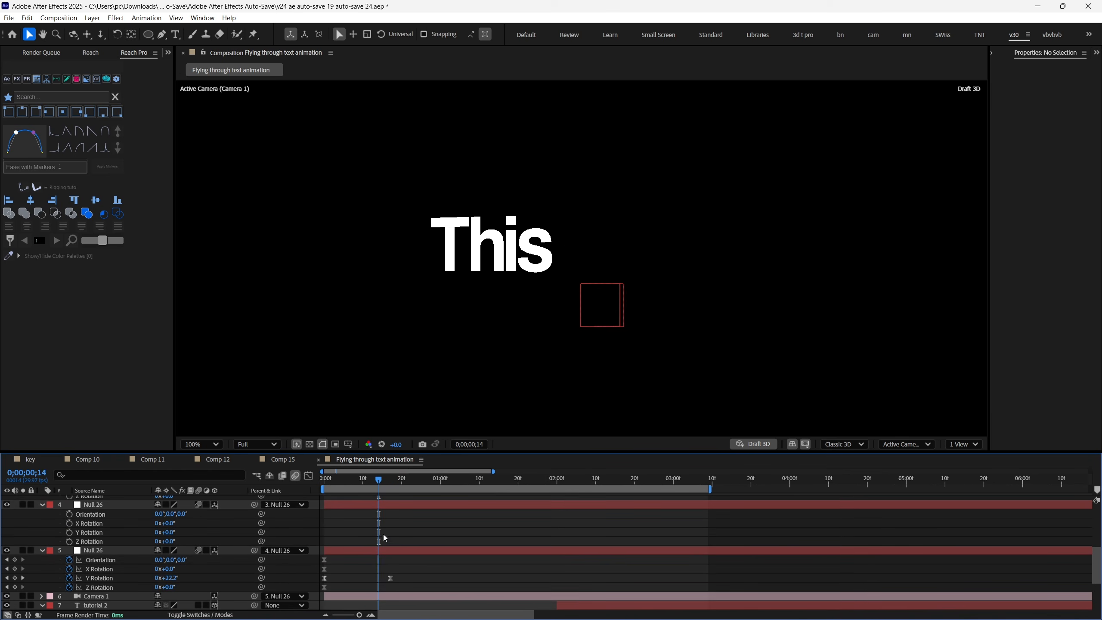
pyautogui.click(66, 520)
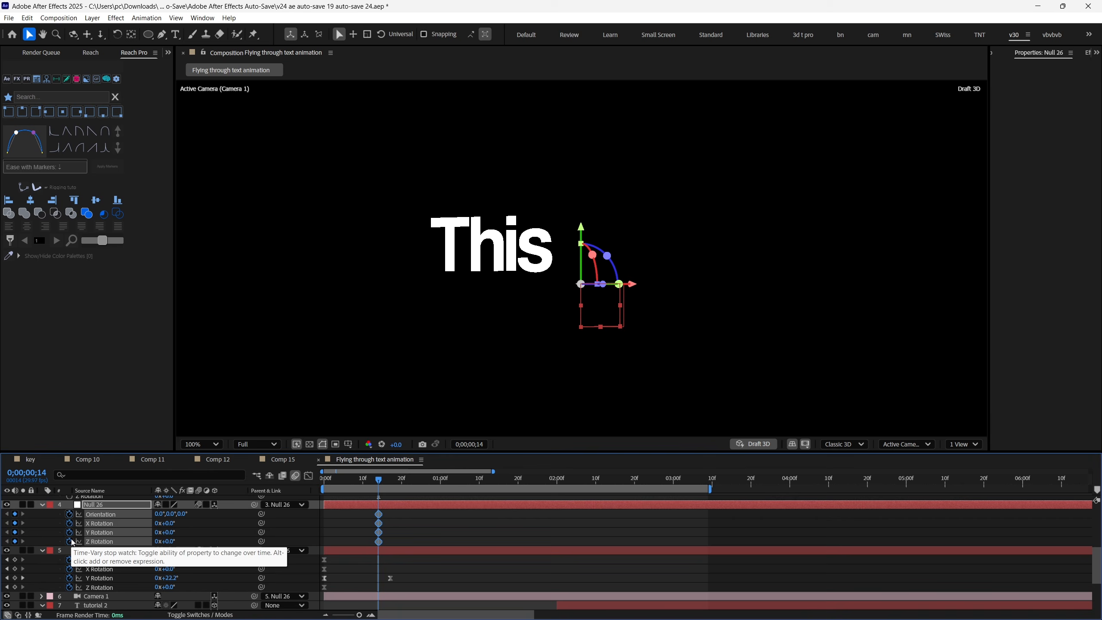
pyautogui.scroll(-2, 449, 538)
pyautogui.click(431, 487)
pyautogui.scroll(2, 431, 523)
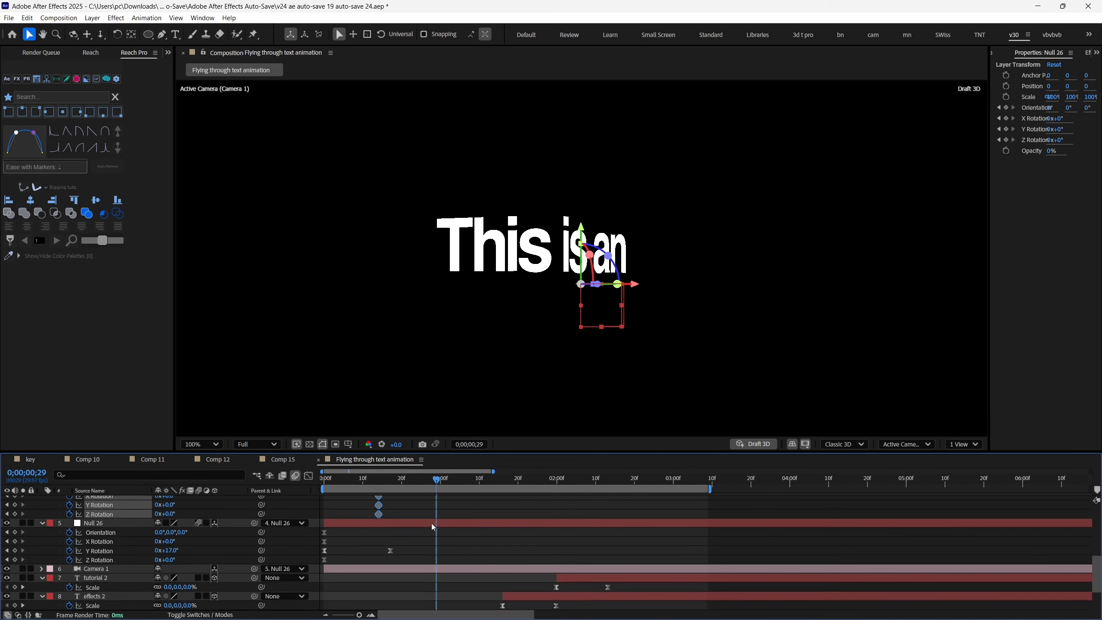
pyautogui.moveTo(172, 532); pyautogui.dragTo(161, 536)
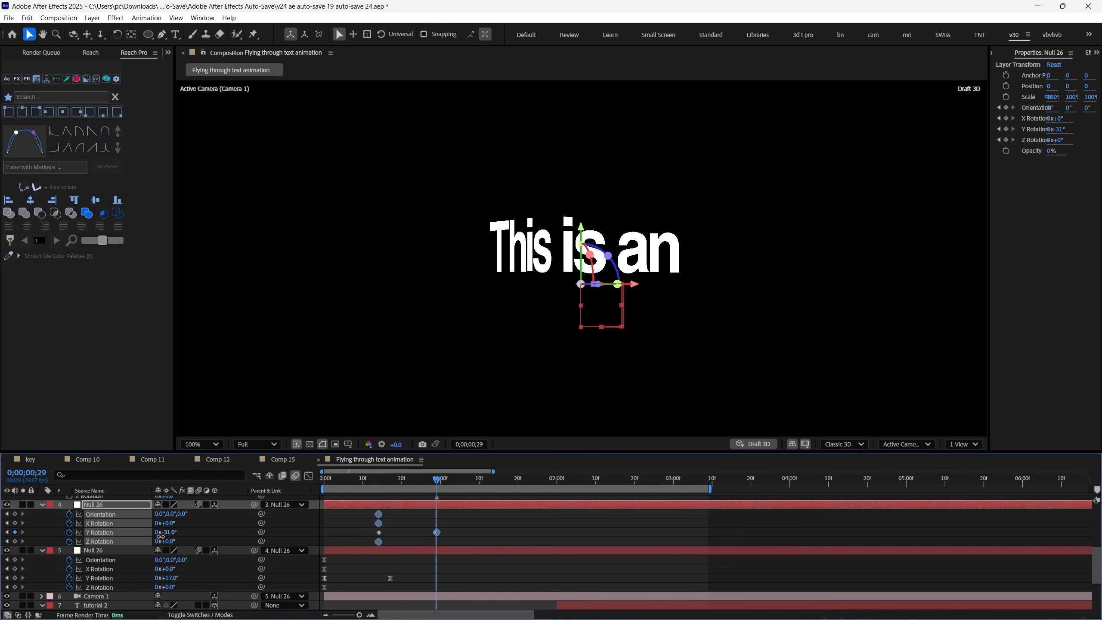
# Step: Set the lowest null's X rotation to -9° at 0;00;00;17
pyautogui.moveTo(382, 482); pyautogui.dragTo(389, 502)
pyautogui.moveTo(167, 569); pyautogui.dragTo(161, 572)
pyautogui.click(323, 480)
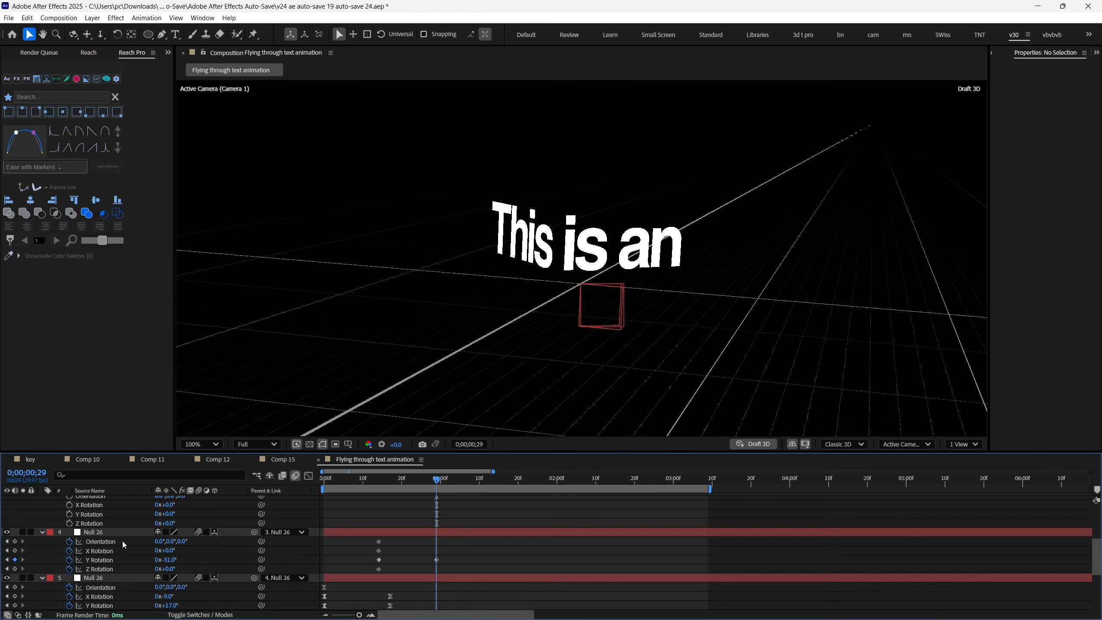
# Step: Try animating the fourth null's Y position to 60 and X rotation to 23° between frames 14 and 29, with eased keyframes
pyautogui.click(123, 531)
pyautogui.hotkey('alt', 'shift', 'p')
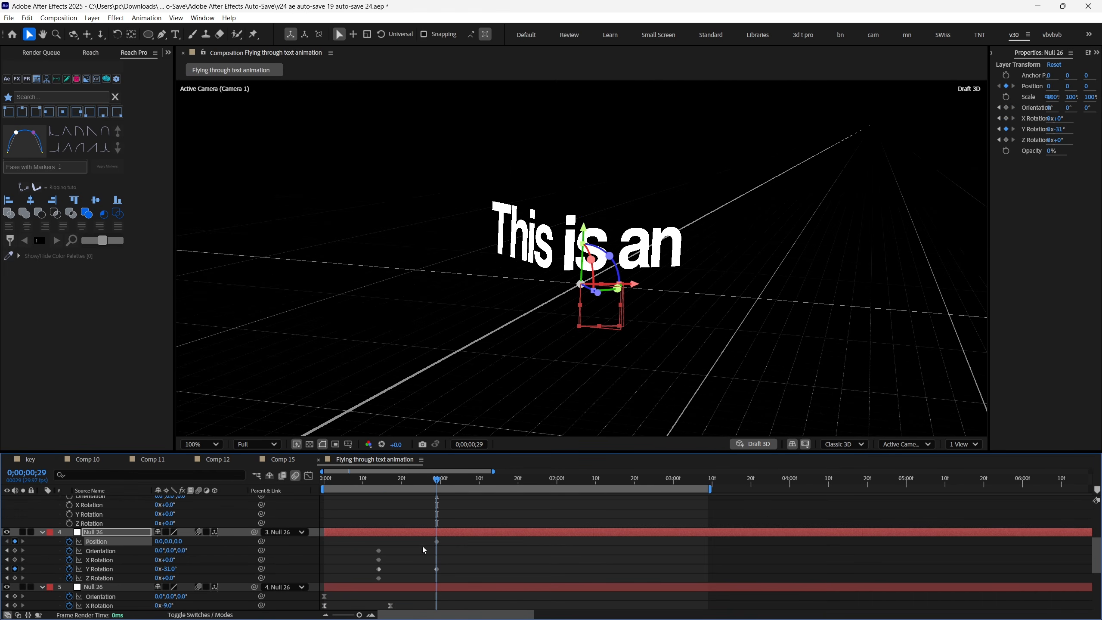
pyautogui.moveTo(437, 541); pyautogui.dragTo(379, 541)
pyautogui.moveTo(170, 541)
pyautogui.mouseDown()
pyautogui.moveTo(197, 541)
pyautogui.moveTo(175, 559)
pyautogui.mouseUp()
pyautogui.click(447, 492)
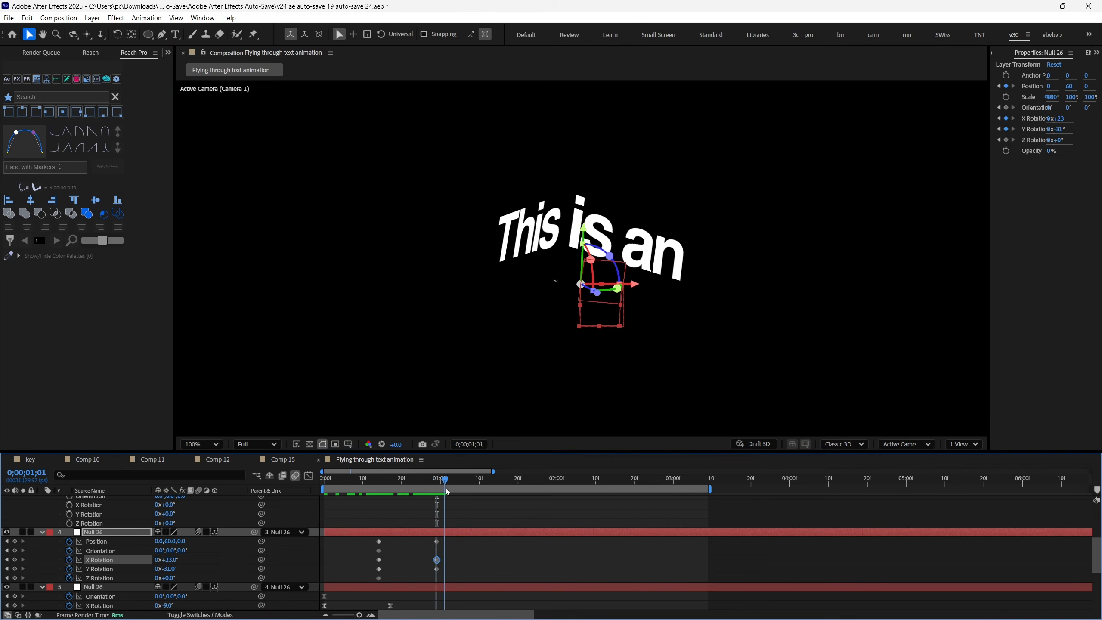
pyautogui.moveTo(338, 539); pyautogui.dragTo(449, 586)
pyautogui.click(105, 132)
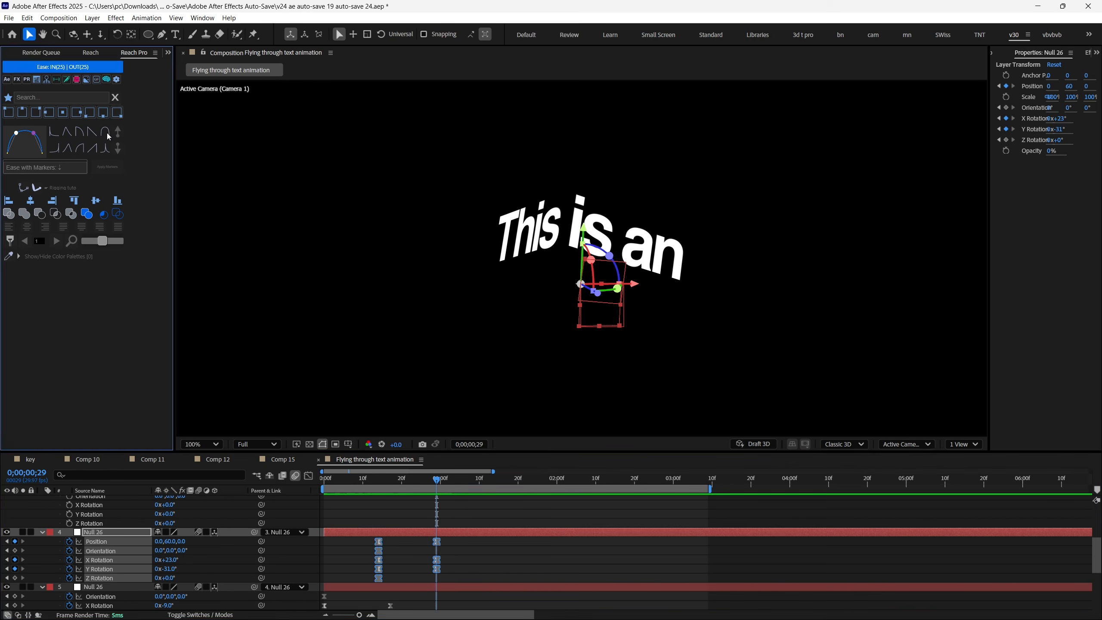
# Step: Undo the fourth null's position animation, X rotation change and keyframe easing
pyautogui.hotkey('ctrl', 'z')
pyautogui.hotkey('ctrl', 'z')
pyautogui.hotkey('ctrl', 'z')
pyautogui.hotkey('ctrl', 'z')
pyautogui.hotkey('ctrl', 'z')
# Step: Set the fourth null's ending X rotation to 17°, ease its rotation keyframes and extend them to 0;00;01;03
pyautogui.moveTo(174, 559); pyautogui.dragTo(183, 560)
pyautogui.moveTo(453, 538); pyautogui.dragTo(360, 582)
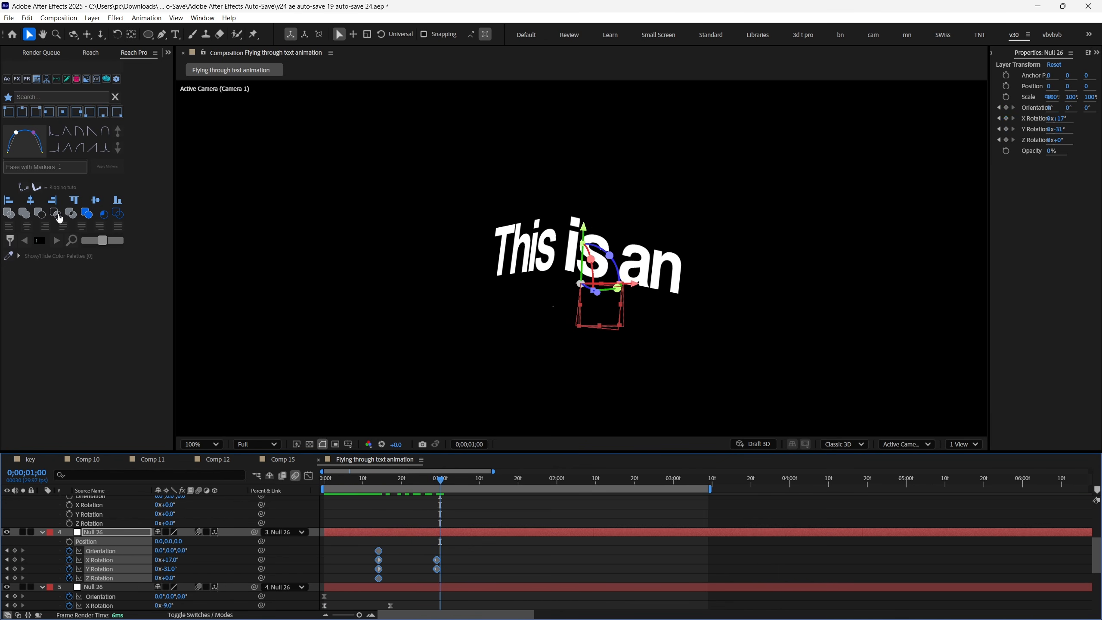
pyautogui.click(105, 131)
pyautogui.scroll(-1, 453, 553)
pyautogui.moveTo(452, 554)
pyautogui.mouseDown()
pyautogui.moveTo(429, 510)
pyautogui.moveTo(453, 535)
pyautogui.mouseUp()
# Step: On the third null, set Y rotation to -50° and X rotation to -11° at 0;00;01;18, and ease the rotation keyframes
pyautogui.scroll(-2, 451, 548)
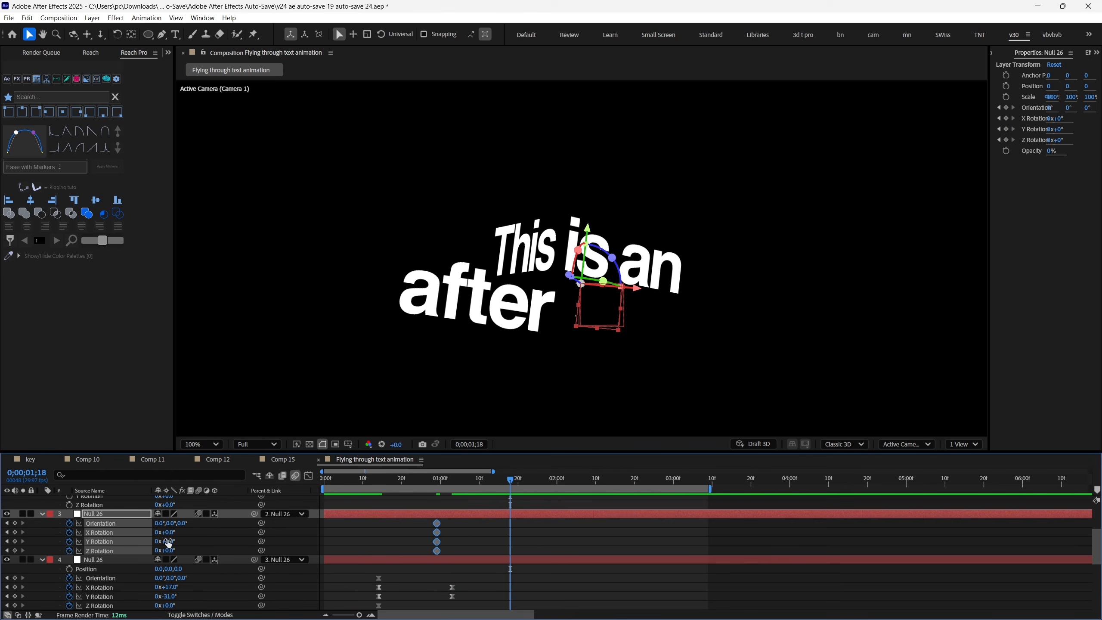
pyautogui.moveTo(167, 542); pyautogui.dragTo(143, 541)
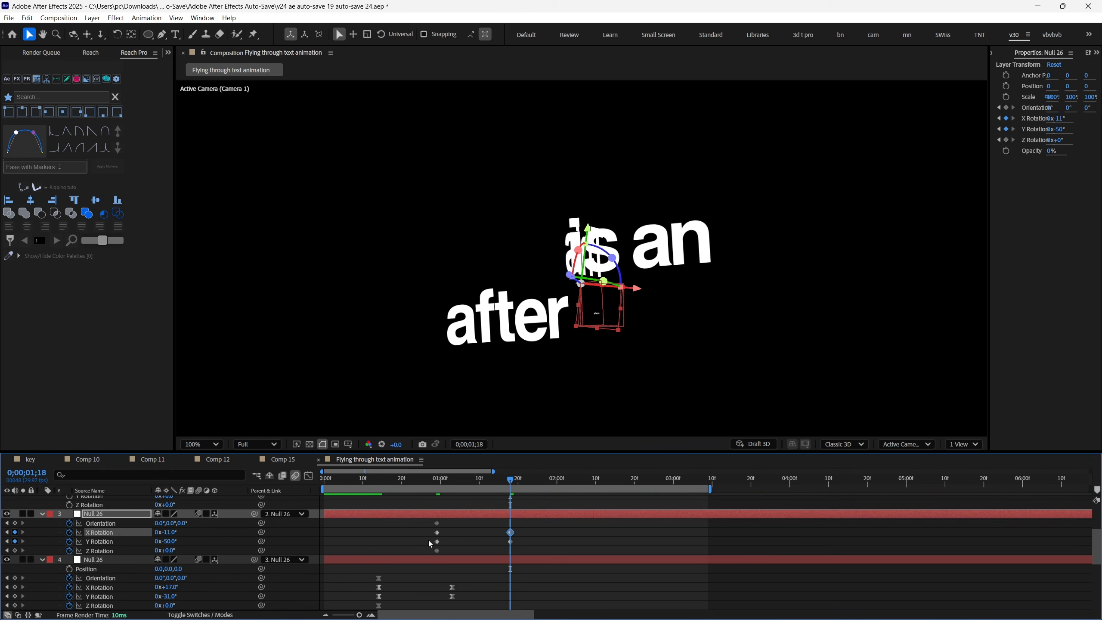
pyautogui.moveTo(428, 519); pyautogui.dragTo(517, 554)
pyautogui.press('F9')
# Step: Keyframe the second null's Y and Z rotation up to 0;00;02;02 and ease its rotation keyframes
pyautogui.moveTo(511, 479); pyautogui.dragTo(564, 525)
pyautogui.scroll(3, 502, 520)
pyautogui.click(507, 523)
pyautogui.hotkey('alt', 'shift', 'r')
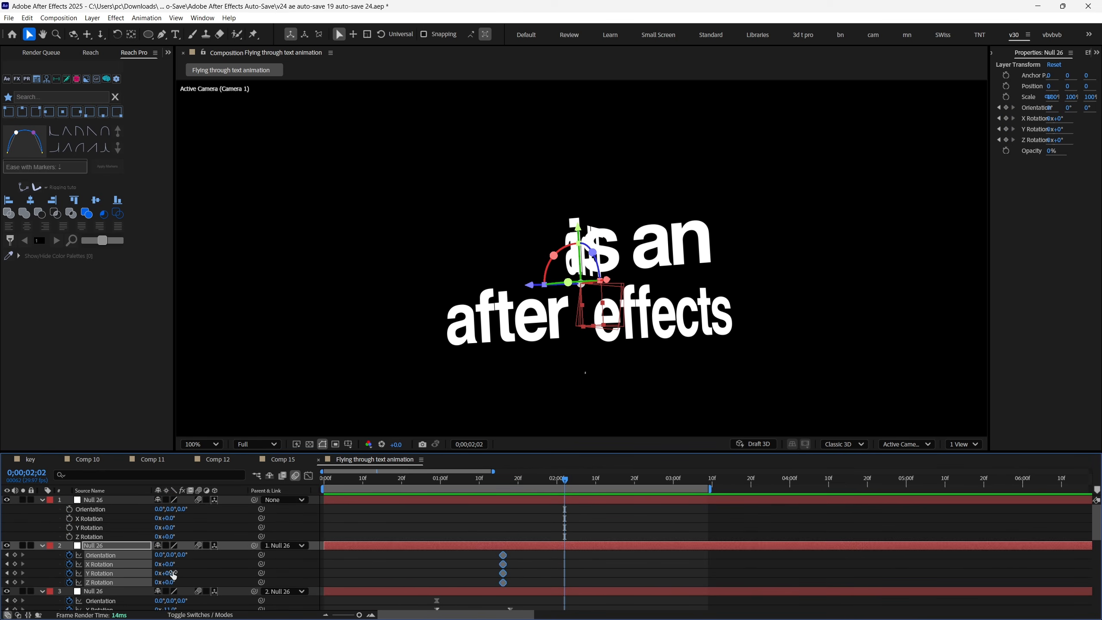
pyautogui.moveTo(173, 574); pyautogui.dragTo(163, 574)
pyautogui.moveTo(170, 564)
pyautogui.mouseDown()
pyautogui.moveTo(184, 563)
pyautogui.moveTo(173, 582)
pyautogui.mouseUp()
pyautogui.hotkey('ctrl', 'z')
pyautogui.moveTo(510, 479); pyautogui.dragTo(557, 481)
pyautogui.press('F9')
# Step: Start rotation keyframes on the top null and set its Y rotation to about -111° at 0;00;02;13
pyautogui.click(557, 500)
pyautogui.hotkey('alt', 'shift', 'r')
pyautogui.moveTo(557, 481); pyautogui.dragTo(607, 546)
pyautogui.moveTo(166, 527); pyautogui.dragTo(144, 531)
pyautogui.click(624, 377)
pyautogui.moveTo(571, 379); pyautogui.dragTo(633, 371)
pyautogui.moveTo(167, 527); pyautogui.dragTo(144, 528)
pyautogui.press(',')
# Step: Play and scrub through the animation to check the null rotations against the word scale timing
pyautogui.moveTo(607, 479)
pyautogui.mouseDown()
pyautogui.moveTo(534, 490)
pyautogui.moveTo(607, 490)
pyautogui.mouseUp()
pyautogui.scroll(-6, 606, 544)
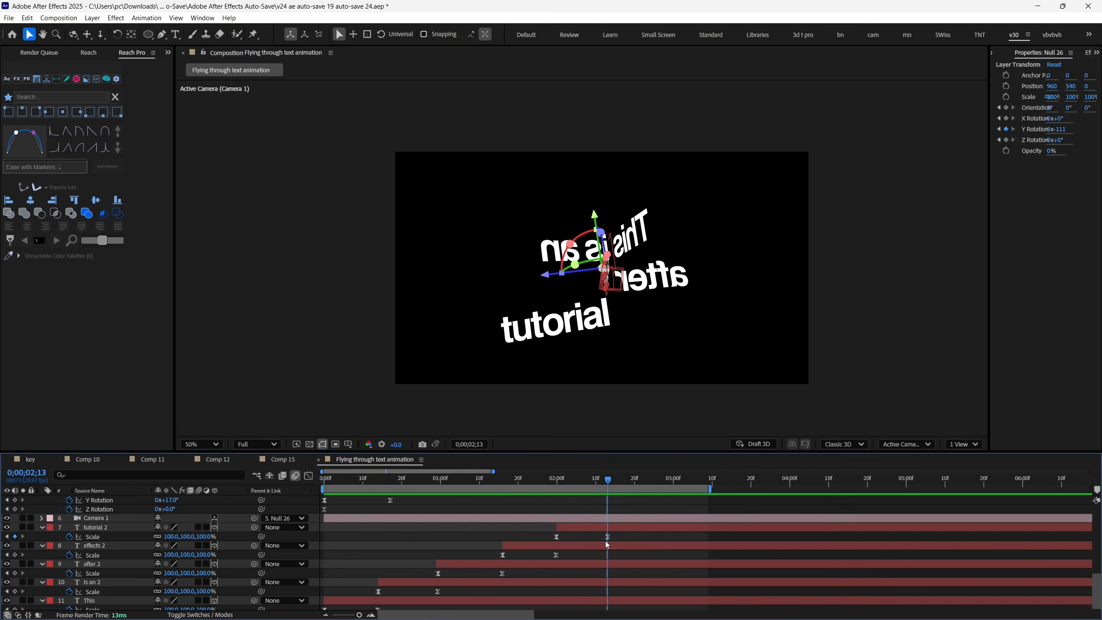
pyautogui.press('space')
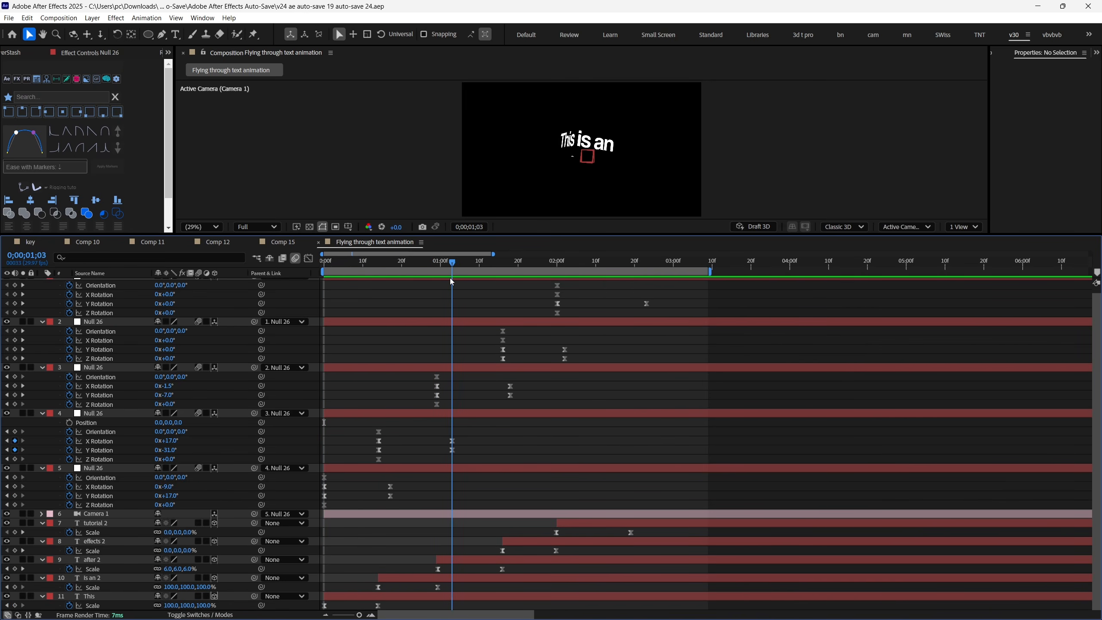
pyautogui.moveTo(491, 280); pyautogui.dragTo(617, 292)
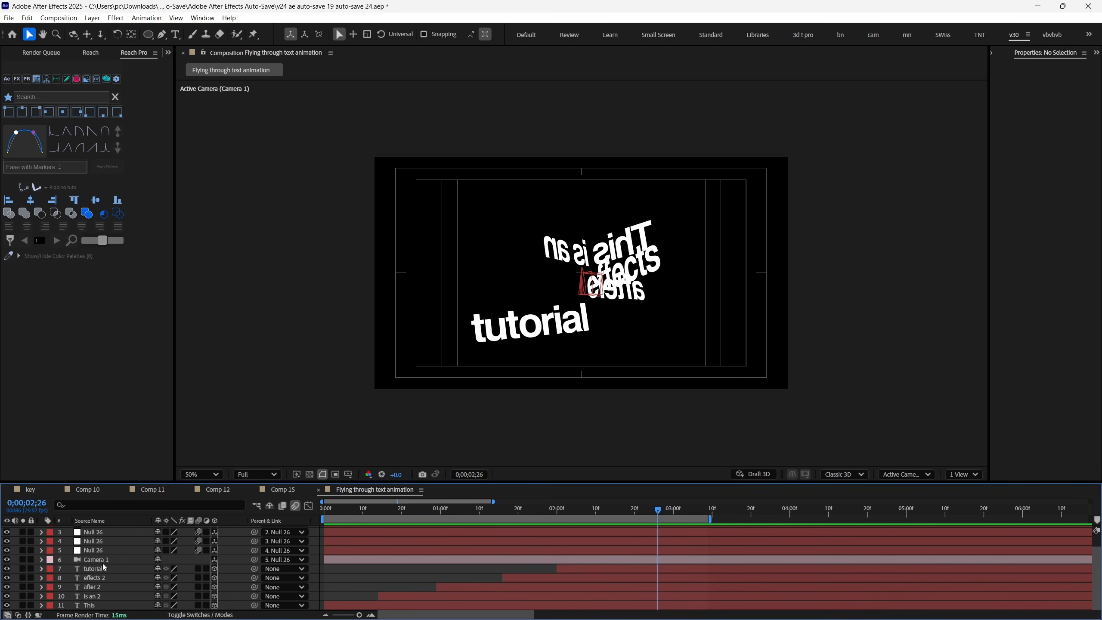
# Step: Reveal the camera's Point of Interest, try adjusting it and undo the change
pyautogui.click(108, 561)
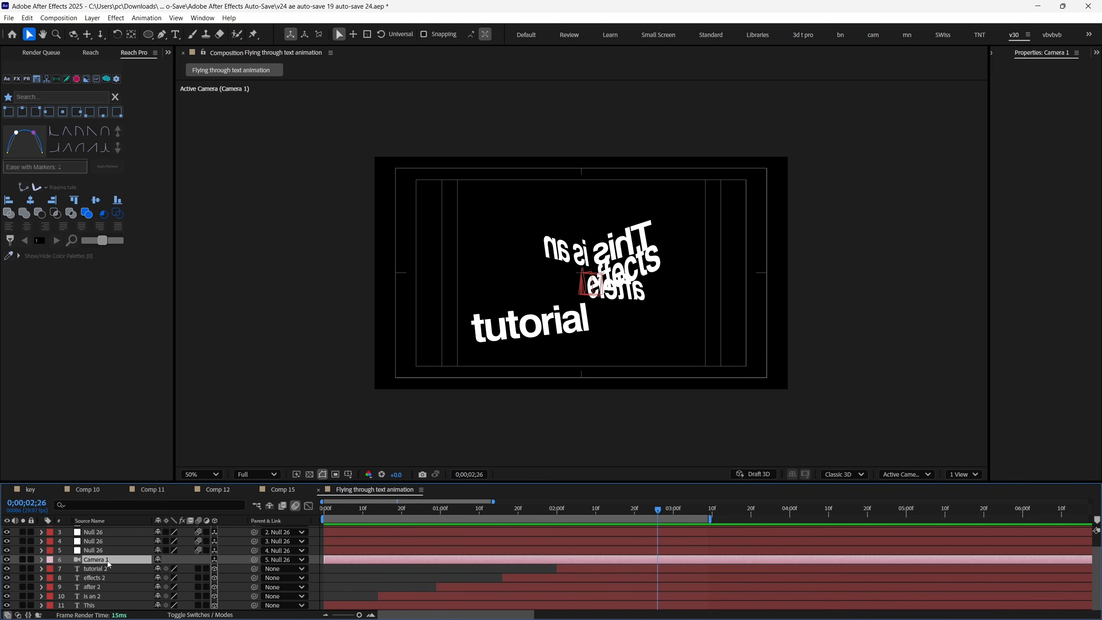
pyautogui.press('a')
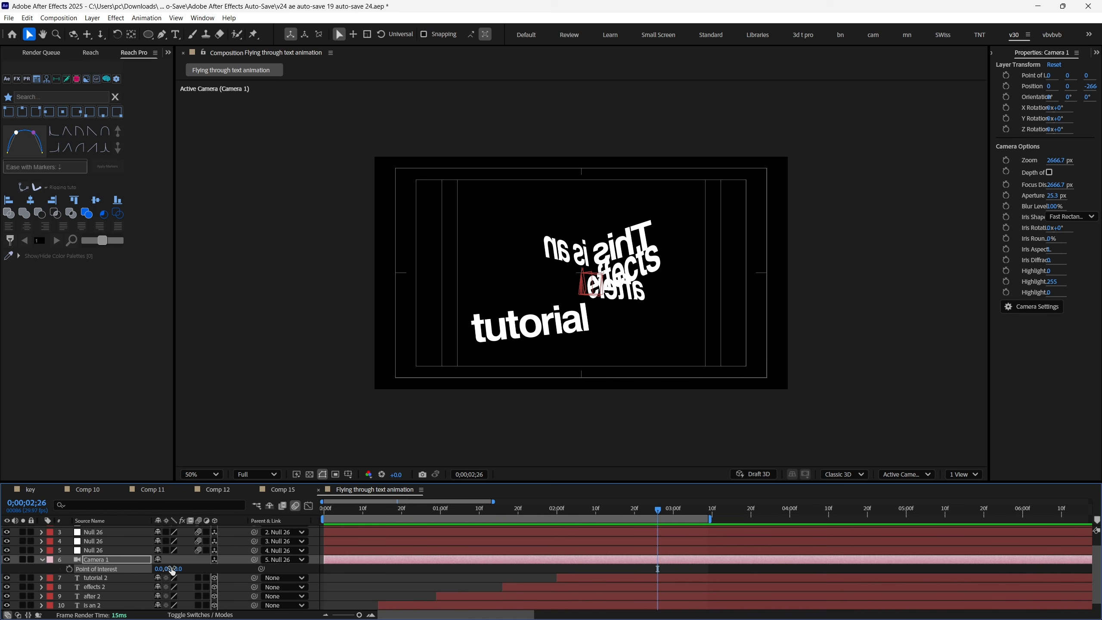
pyautogui.moveTo(172, 569); pyautogui.dragTo(201, 573)
pyautogui.hotkey('ctrl', 'z')
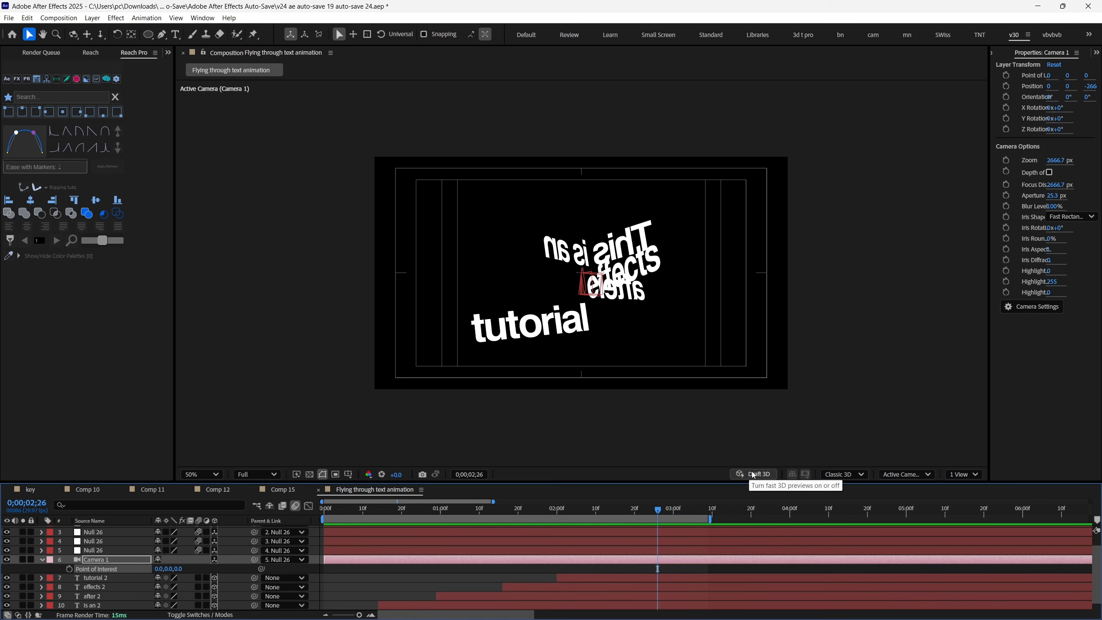
# Step: Turn on Draft 3D and examine Camera 1 and its surrounding words from Custom View 1
pyautogui.click(753, 475)
pyautogui.click(808, 474)
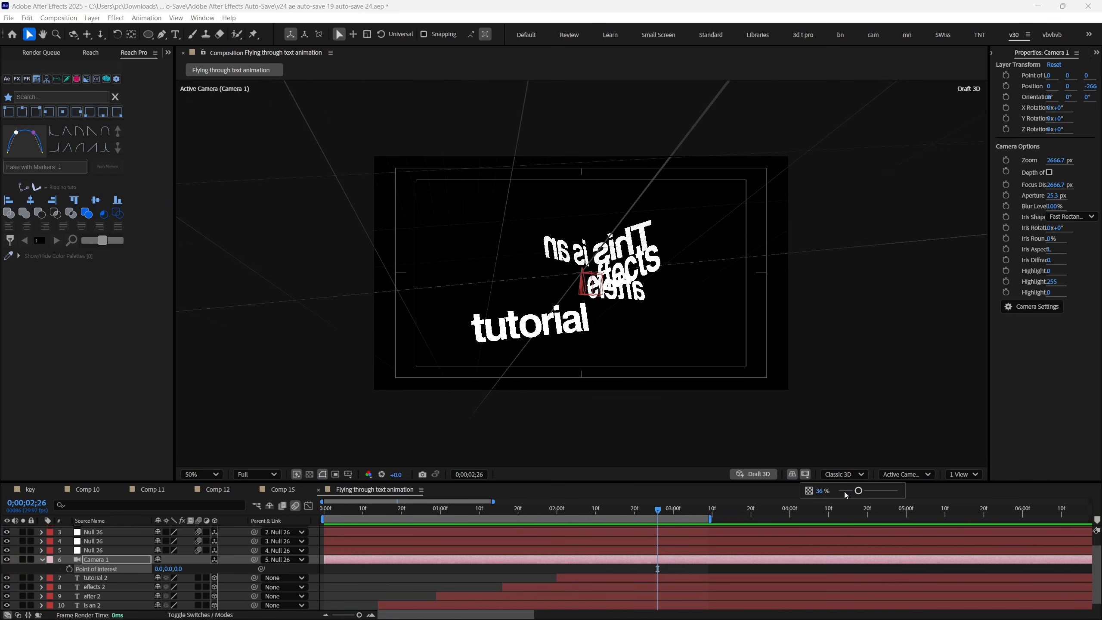
pyautogui.click(634, 430)
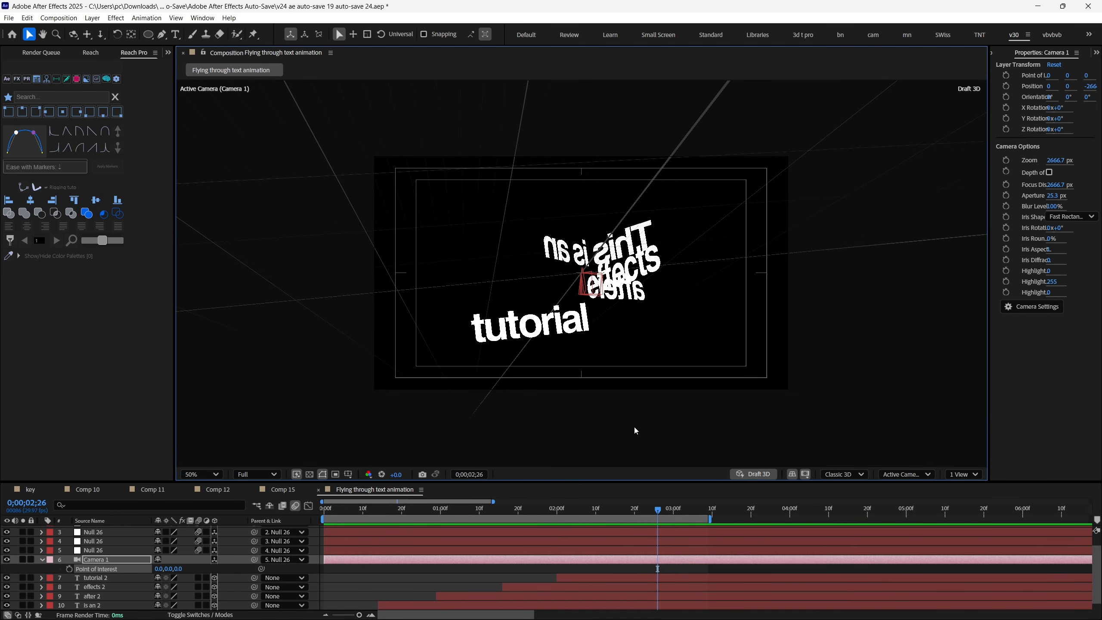
pyautogui.click(924, 474)
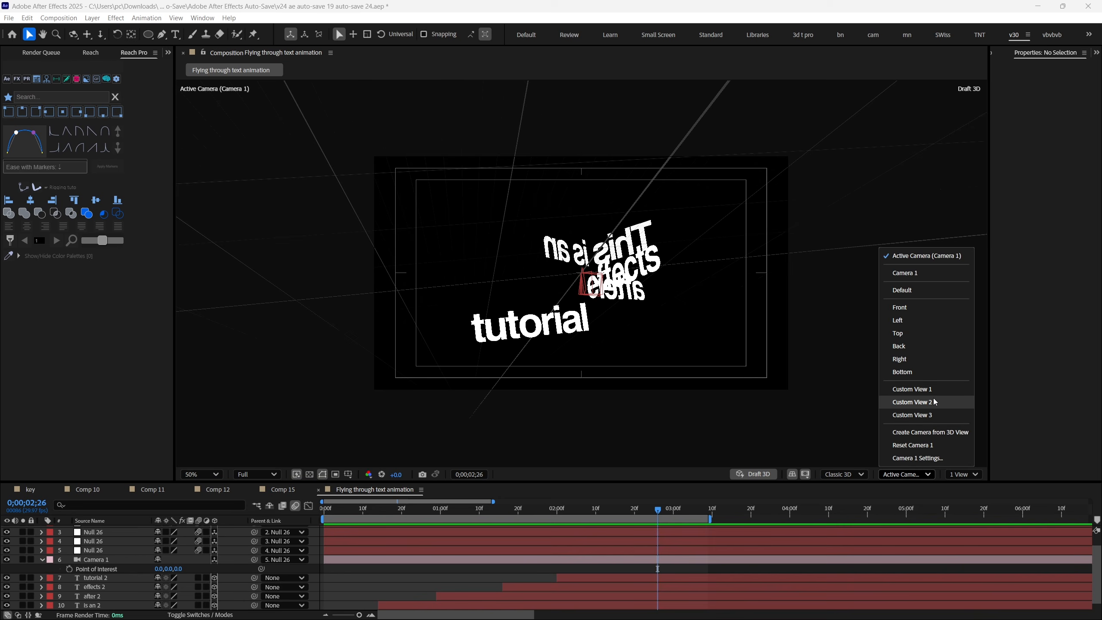
pyautogui.click(918, 393)
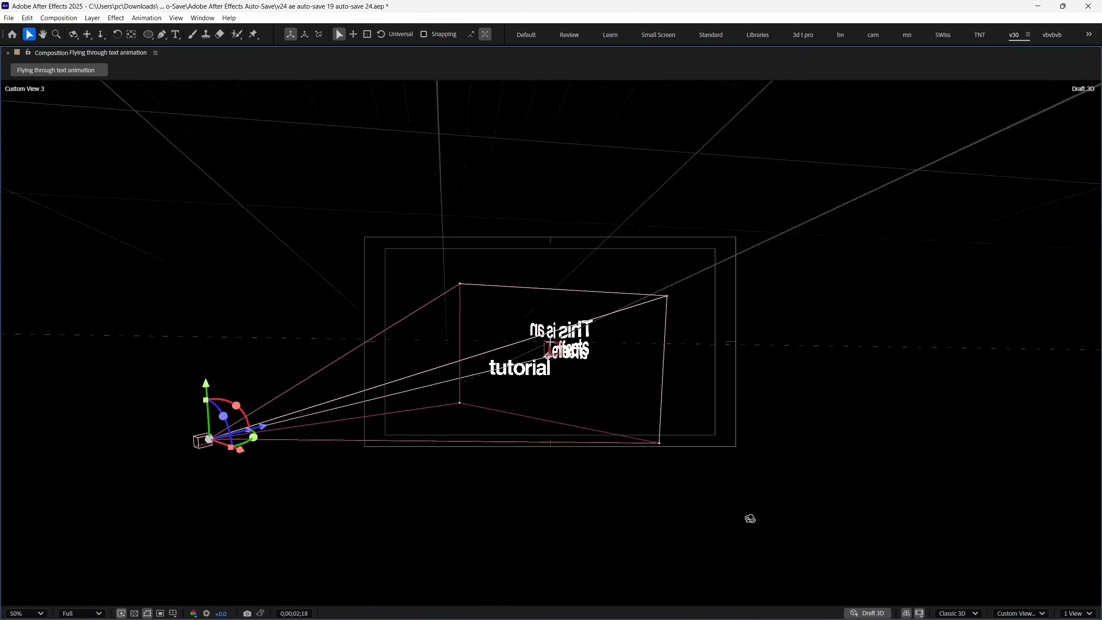
pyautogui.moveTo(750, 520); pyautogui.dragTo(344, 524)
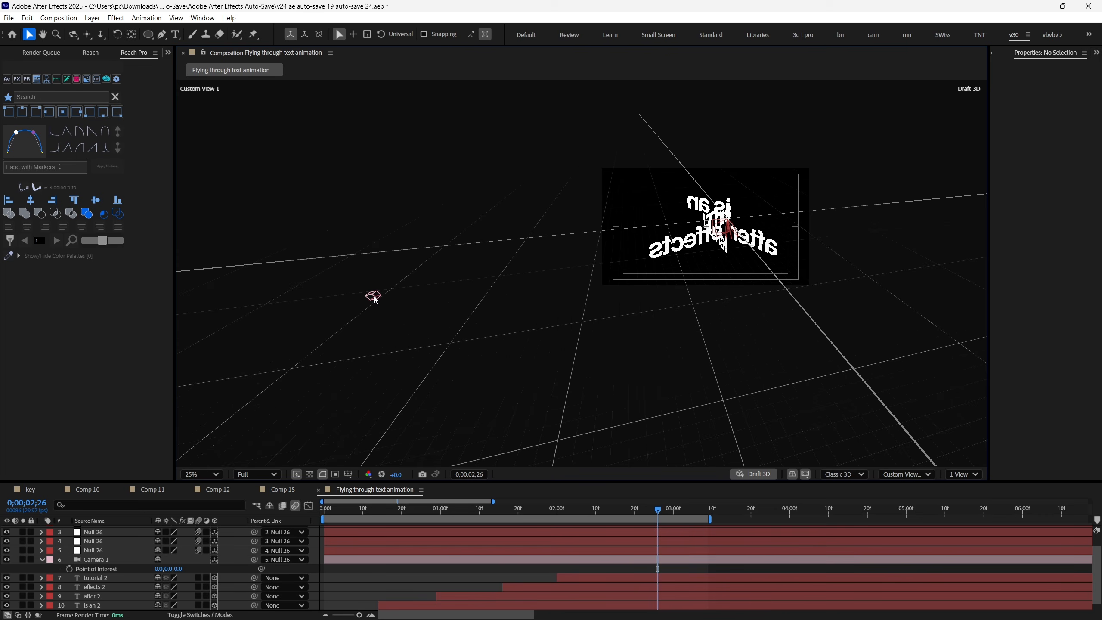
pyautogui.click(374, 297)
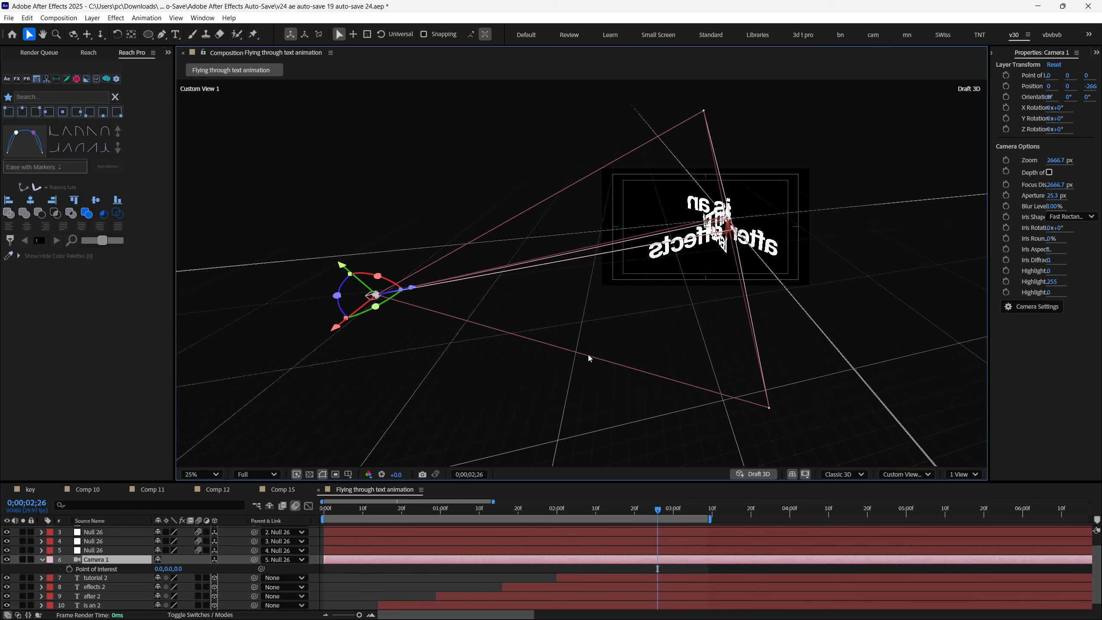
pyautogui.scroll(1, 711, 252)
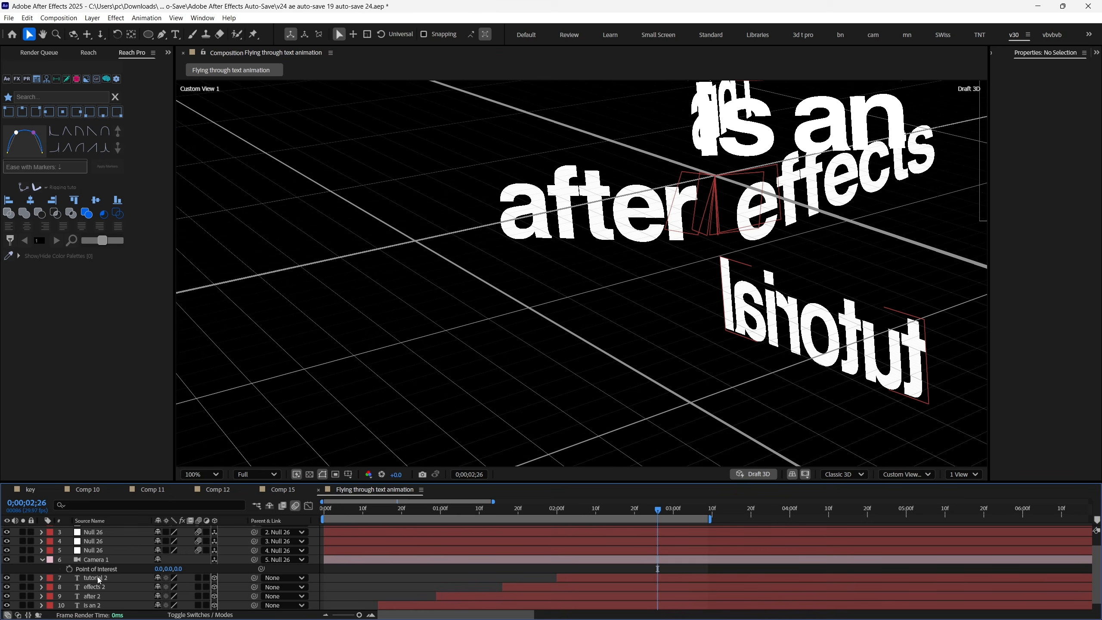
# Step: Confirm Camera 1 as a Two-Node Camera in its camera settings
pyautogui.click(109, 561)
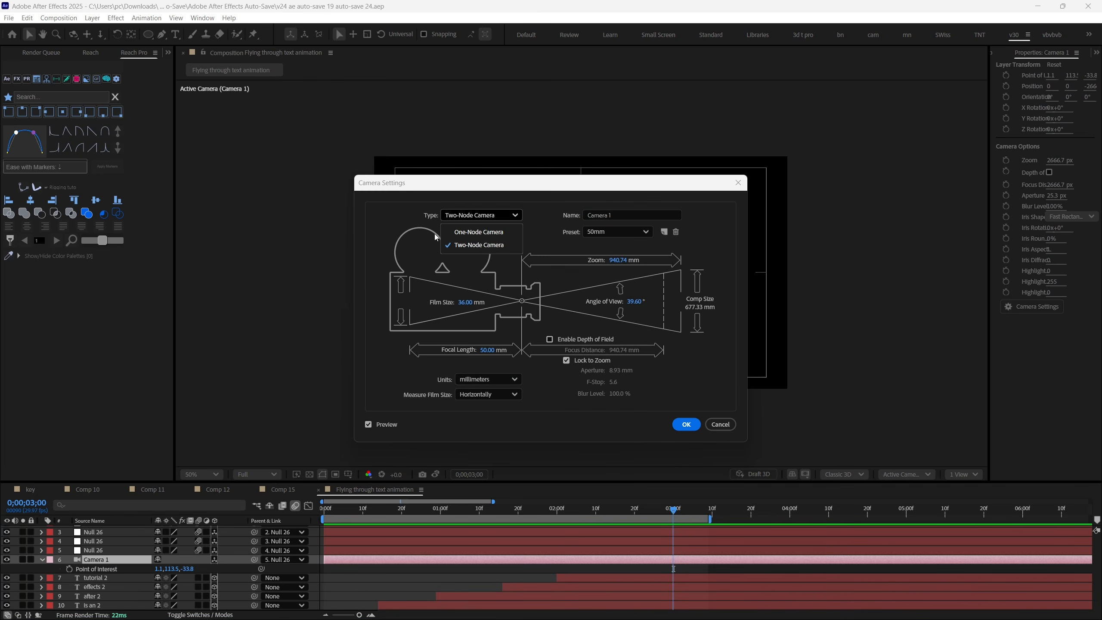
pyautogui.click(684, 424)
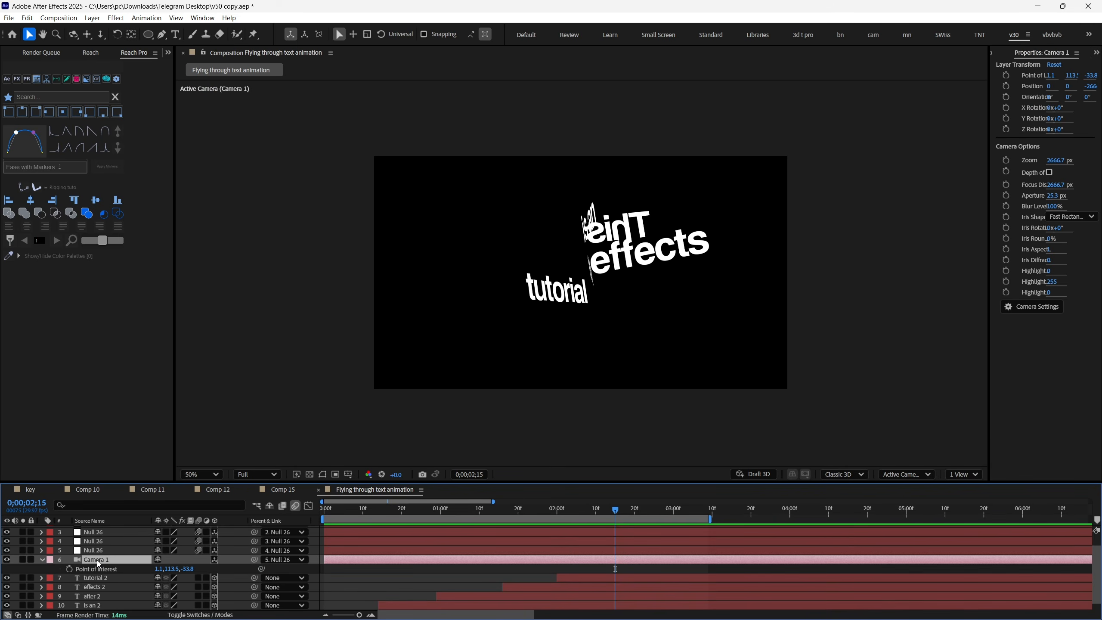
# Step: Turn on Camera 1's depth of field, setting focus distance to about 2700.7 pixels and aperture to about 2858.3 pixels
pyautogui.press('a')
pyautogui.press('a')
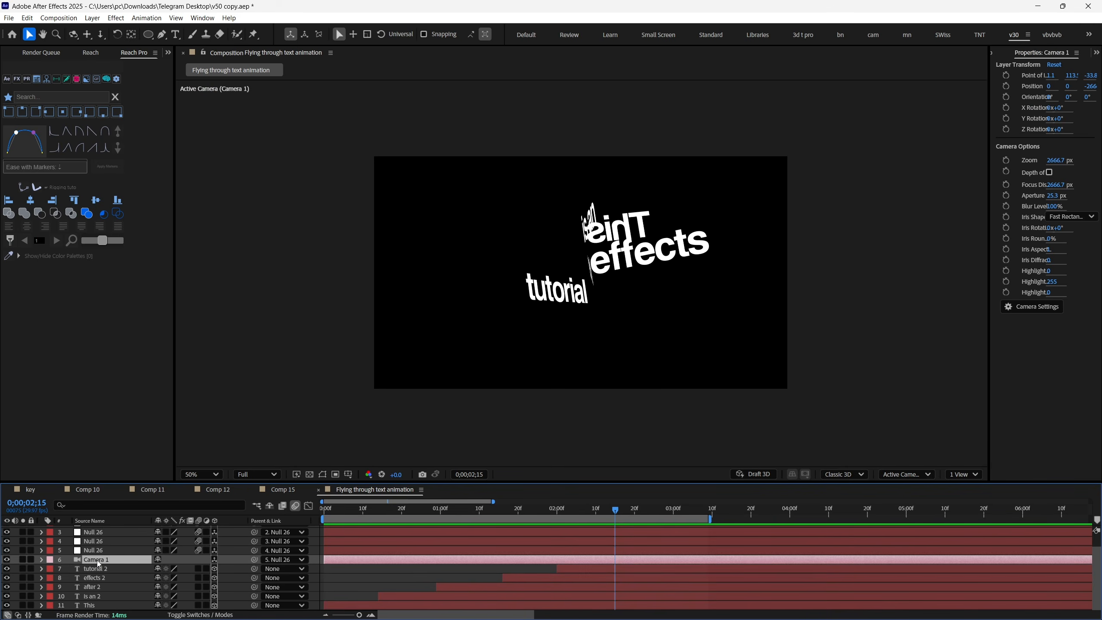
pyautogui.scroll(-1, 104, 564)
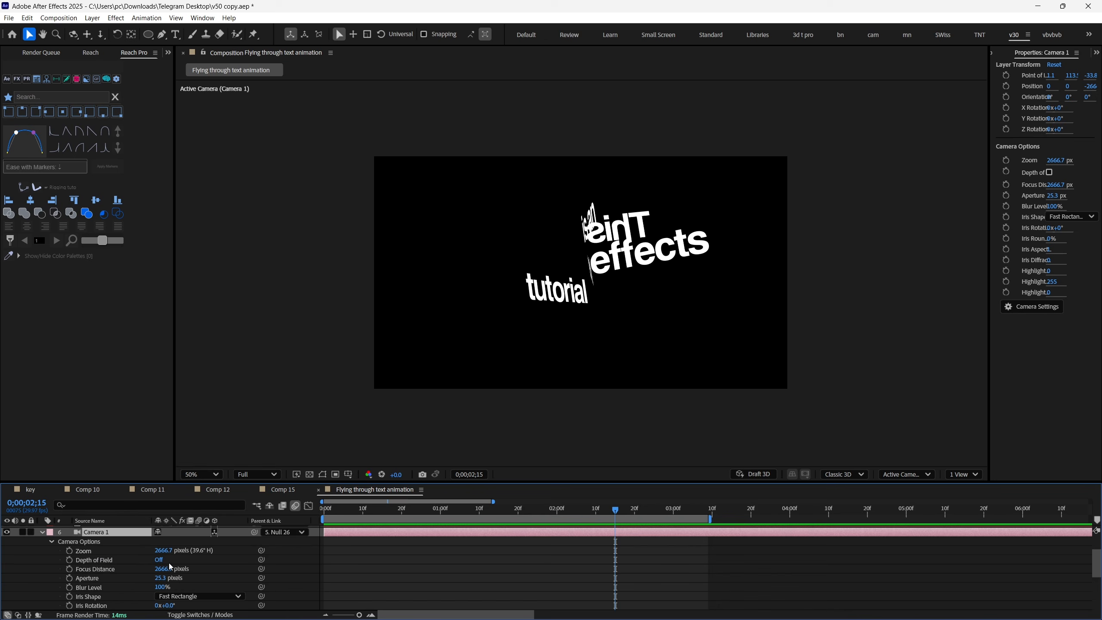
pyautogui.click(159, 560)
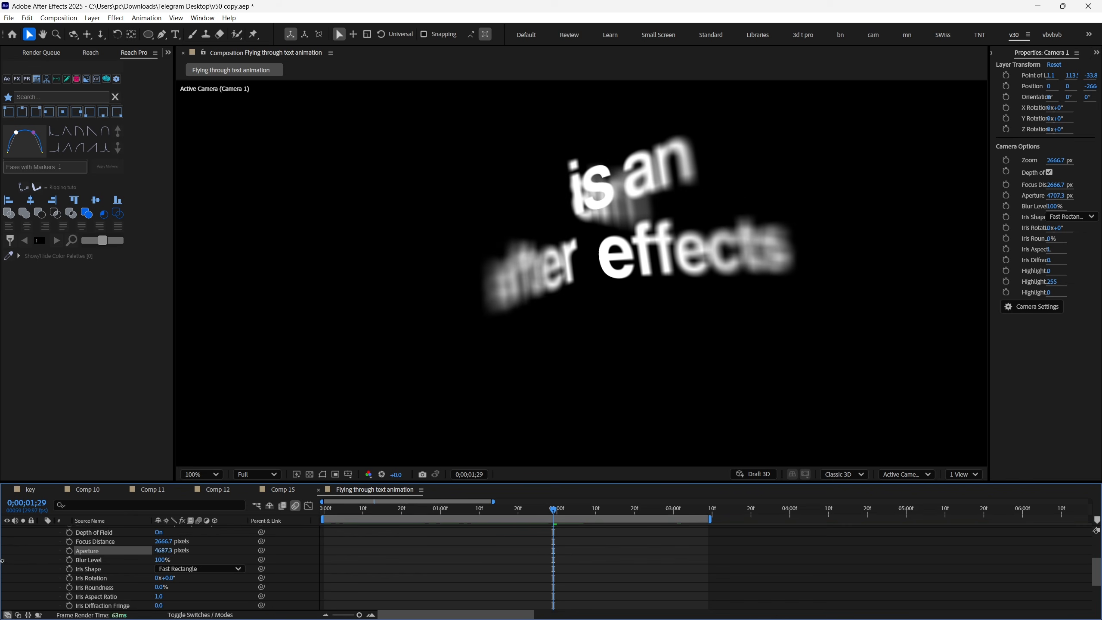
pyautogui.moveTo(3, 564); pyautogui.dragTo(0, 564)
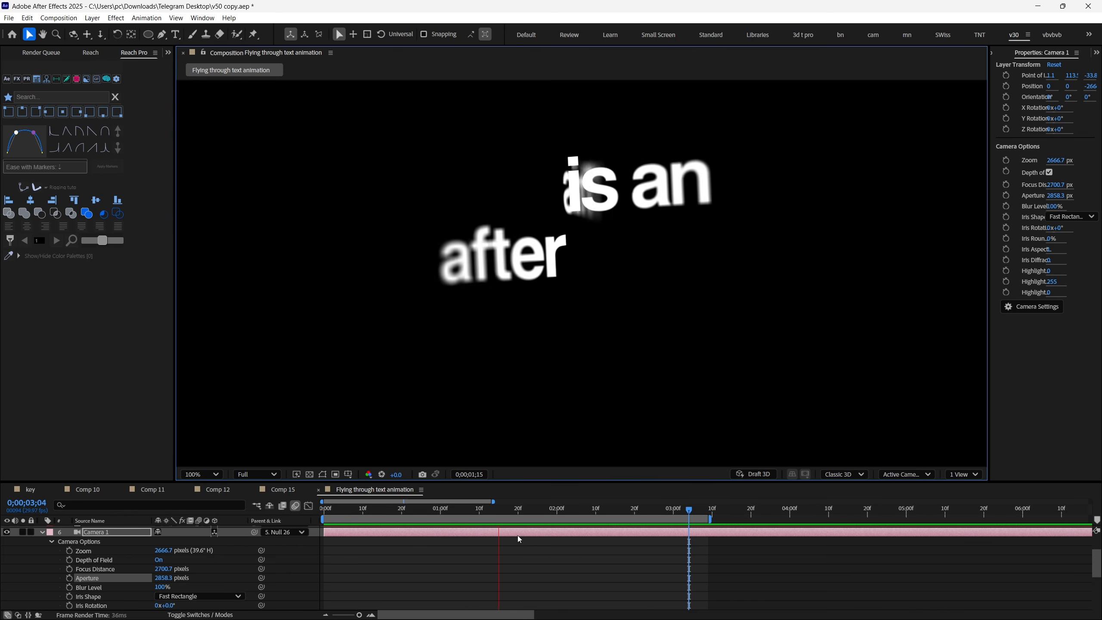
# Step: Play and scrub through the animation, turning Draft 3D off to check the depth-of-field blur
pyautogui.press('space')
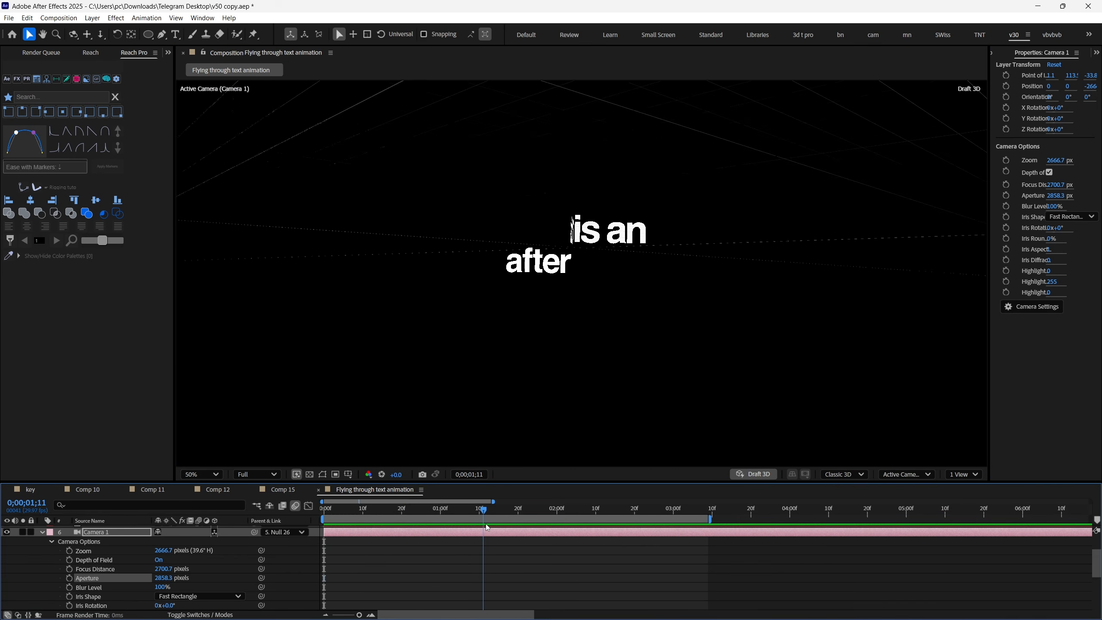
pyautogui.moveTo(486, 525); pyautogui.dragTo(688, 499)
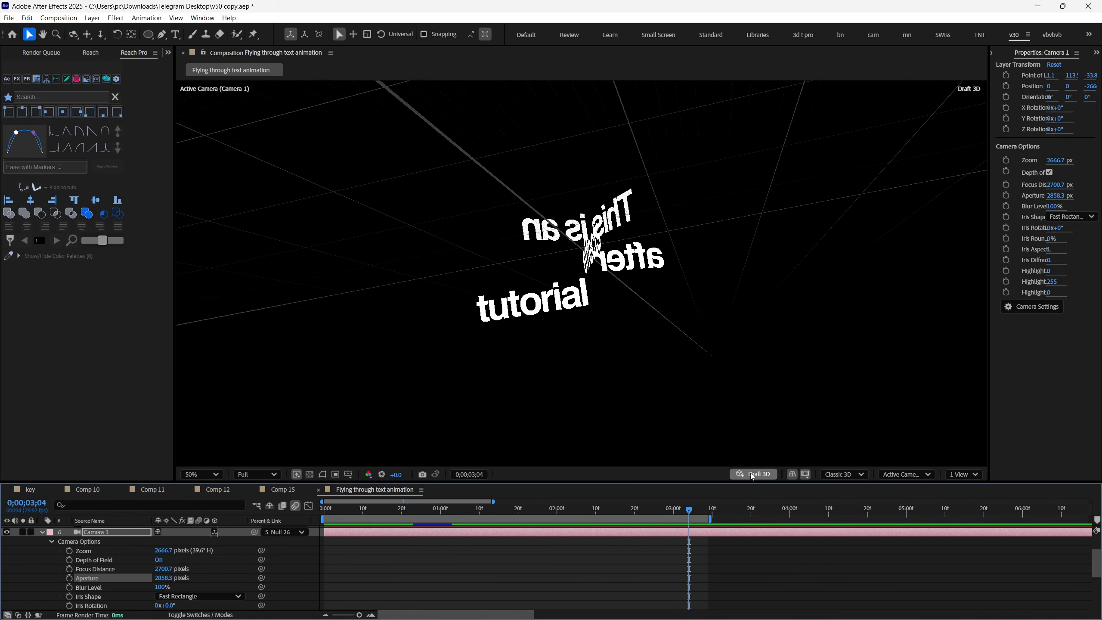
pyautogui.click(760, 474)
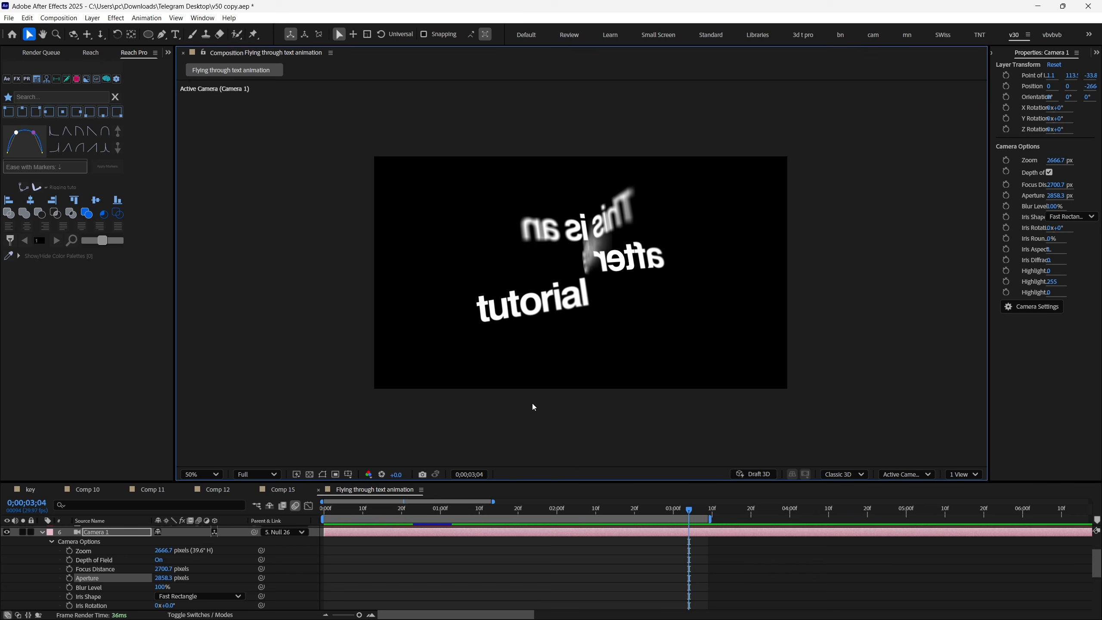
pyautogui.press('space')
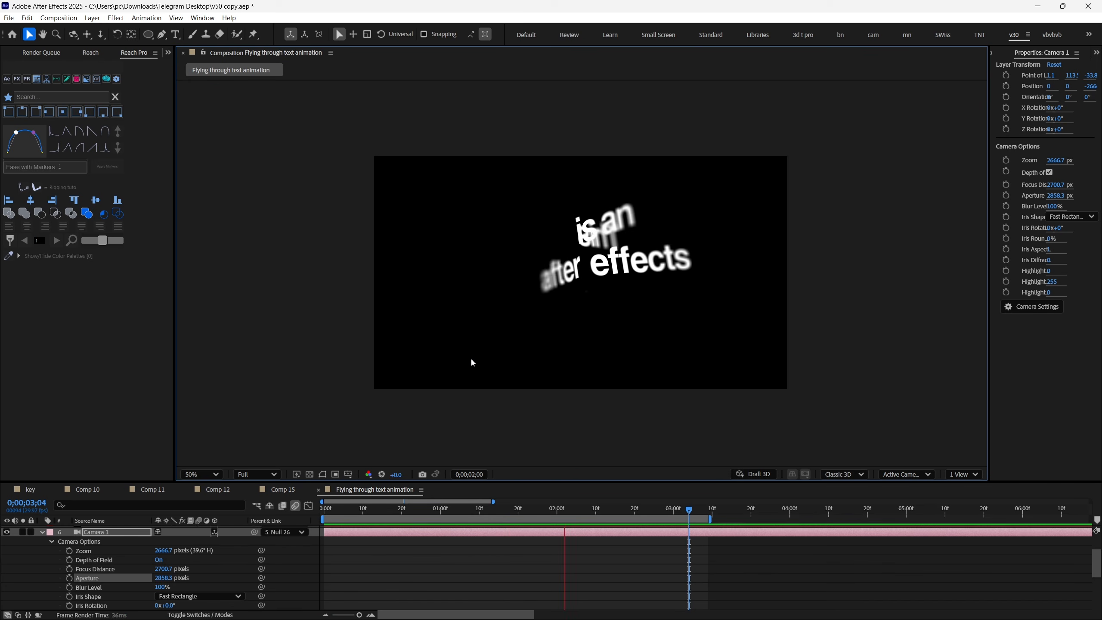
# Step: Apply Deep Glow 2 to the "This" layer and paste it onto the other text layers from "is an 2" to "tutorial 2"
pyautogui.press('.')
pyautogui.press('.')
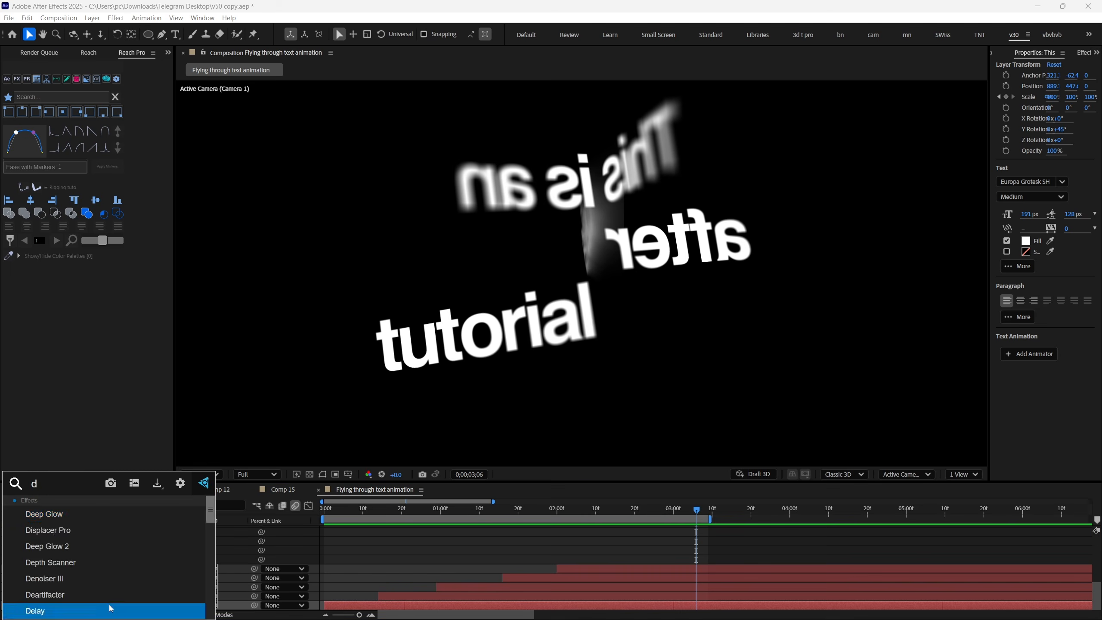
pyautogui.doubleClick(48, 533)
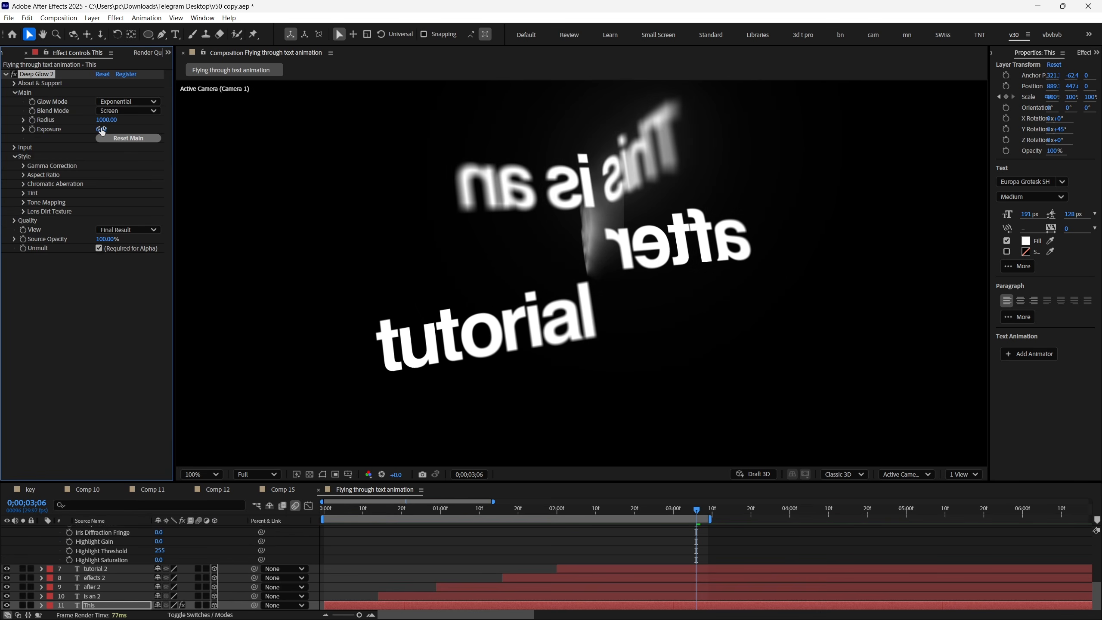
pyautogui.click(94, 586)
pyautogui.click(96, 595)
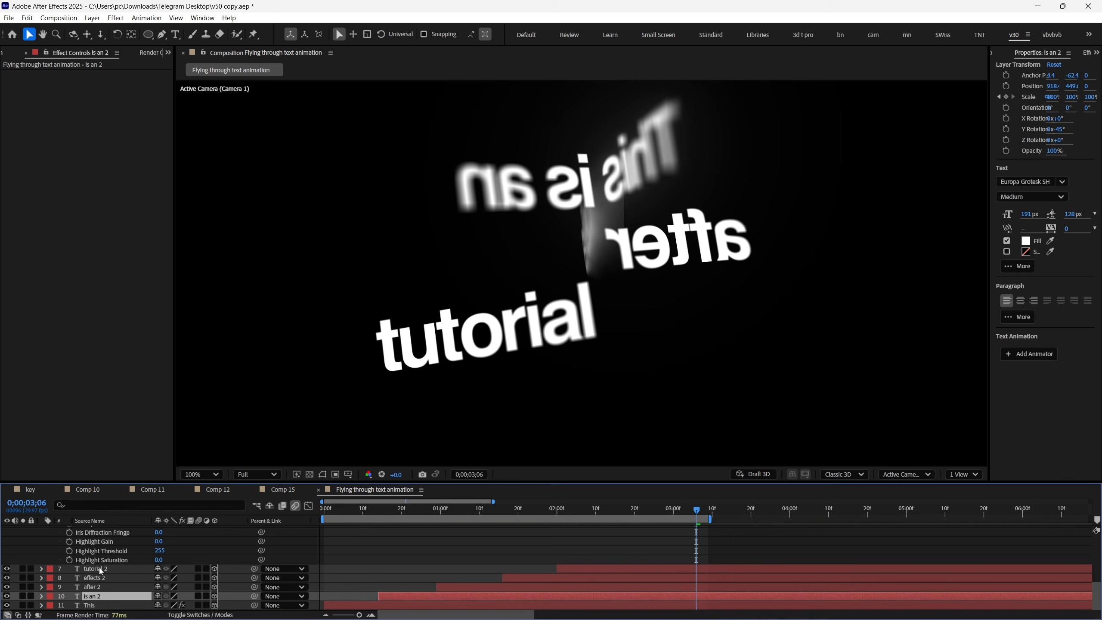
pyautogui.keyDown('shift'); pyautogui.click(98, 569); pyautogui.keyUp('shift')
pyautogui.hotkey('ctrl', 'v')
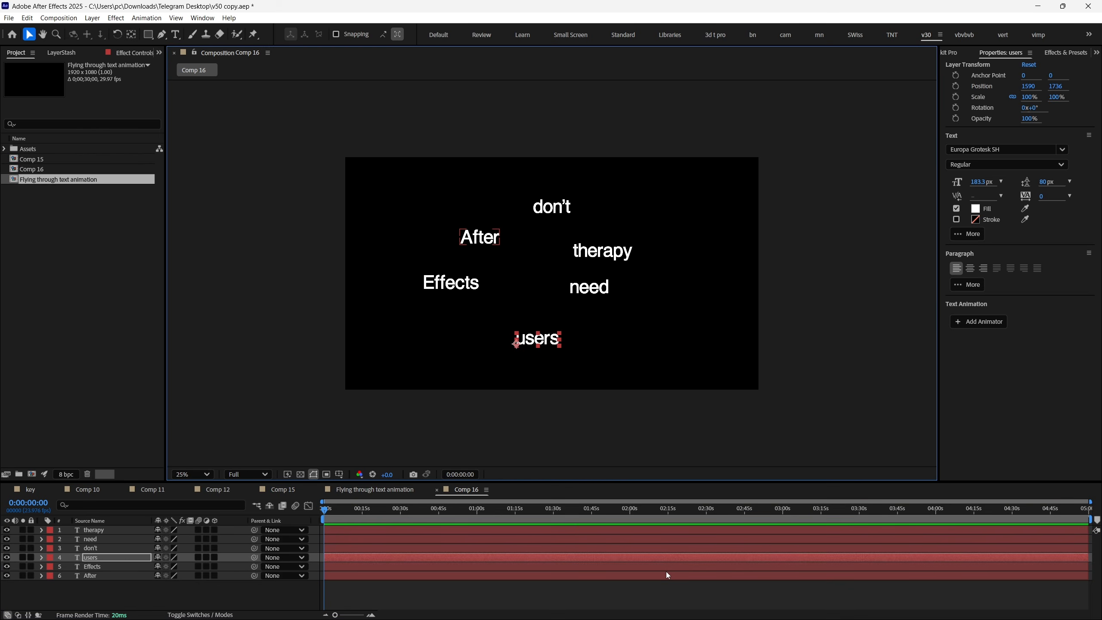
# Step: Make all six text layers in Comp 16 3D layers
pyautogui.moveTo(122, 594); pyautogui.dragTo(215, 532)
pyautogui.click(215, 530)
pyautogui.hotkey('ctrl', 'shift', 'a')
# Step: Move "users" out of the frame to about X 4358 and raise "therapy" above it to about Y -348
pyautogui.click(547, 340)
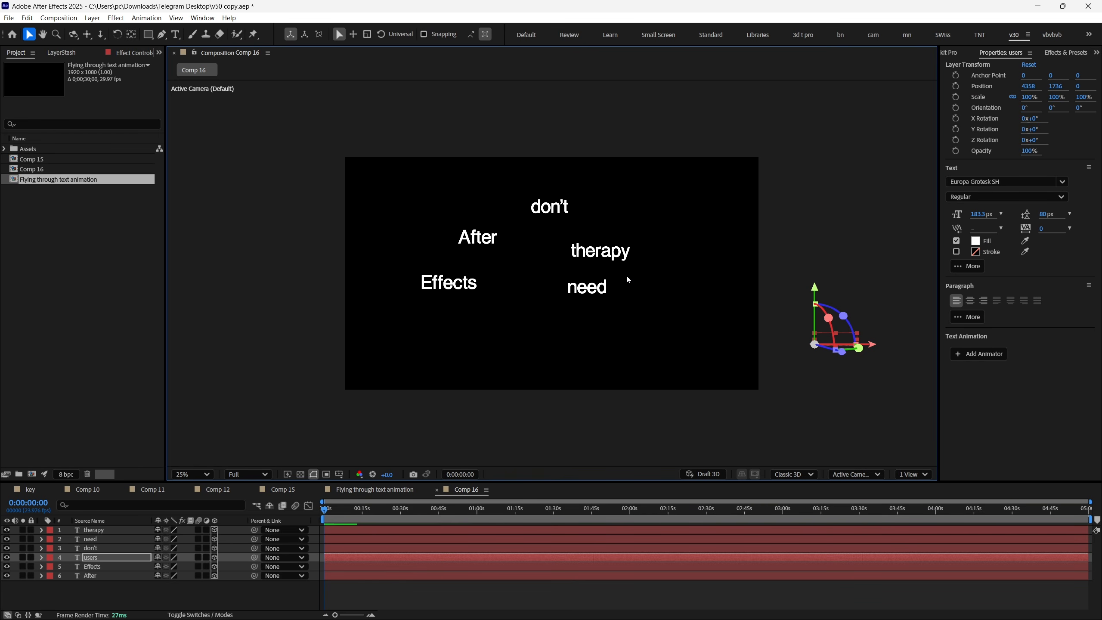
pyautogui.click(618, 252)
pyautogui.moveTo(569, 194); pyautogui.dragTo(556, 71)
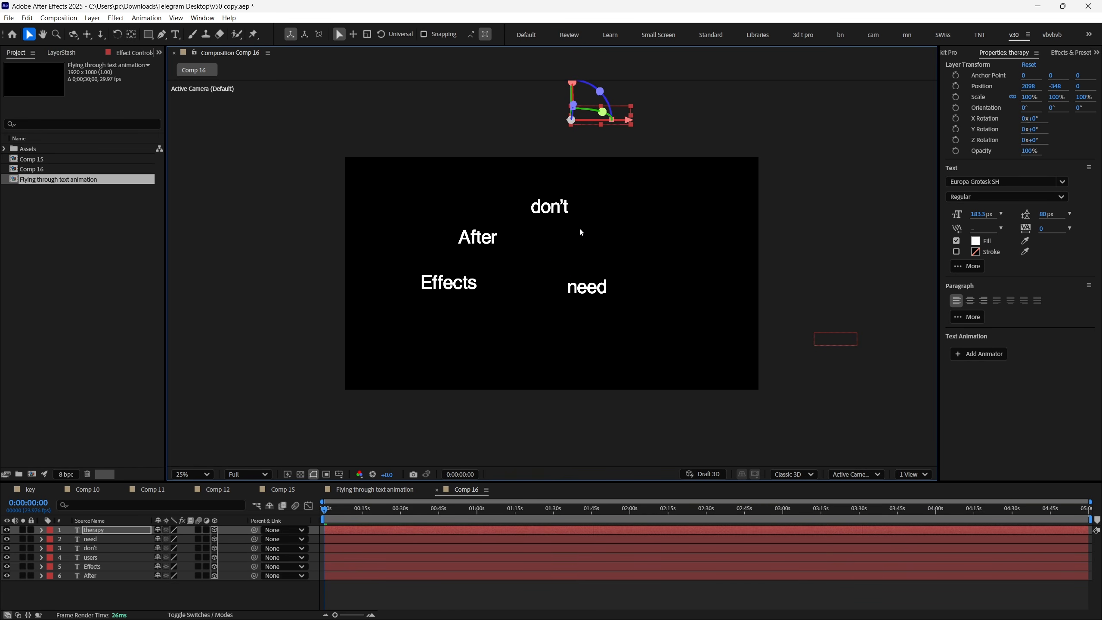
# Step: Turn on Draft 3D and move "need", "don't" and "After" outside the composition frame
pyautogui.press('h')
pyautogui.moveTo(581, 232); pyautogui.dragTo(571, 301)
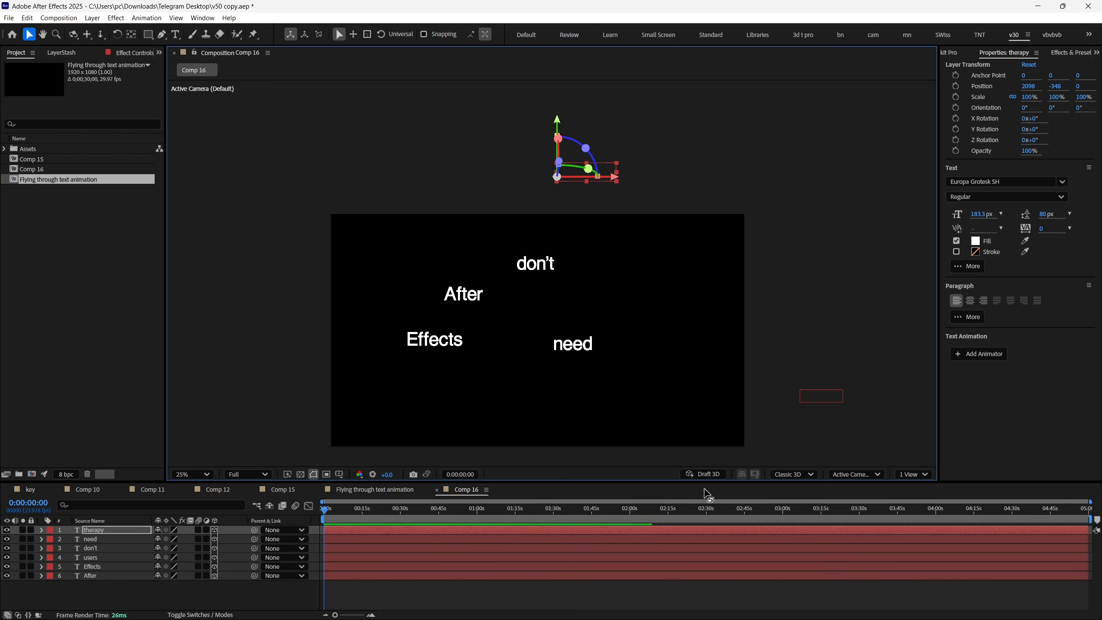
pyautogui.click(700, 477)
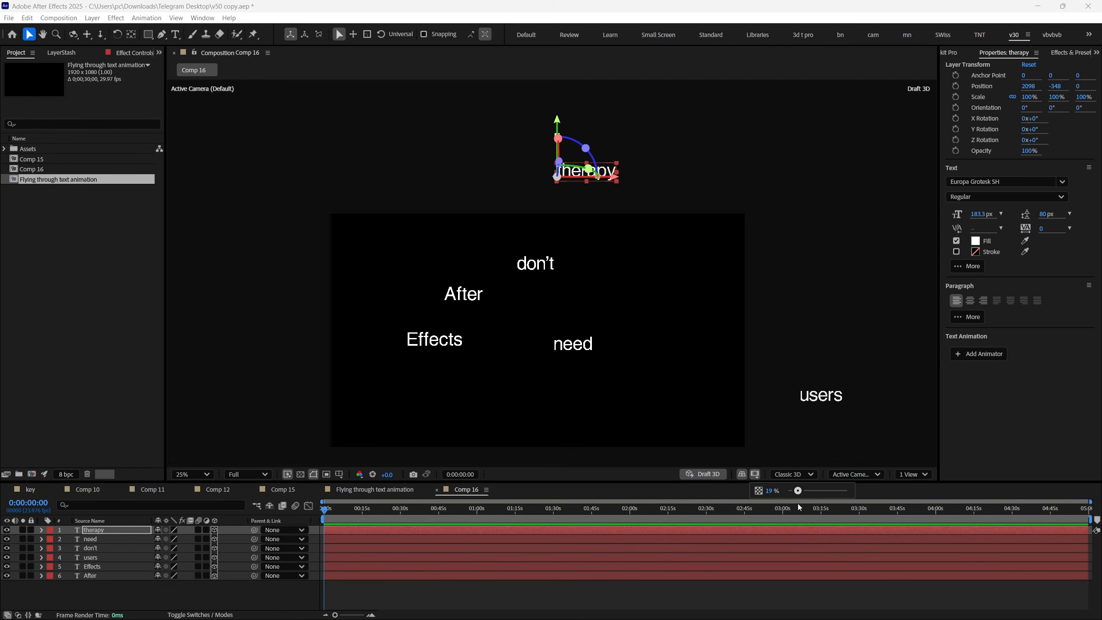
pyautogui.click(593, 289)
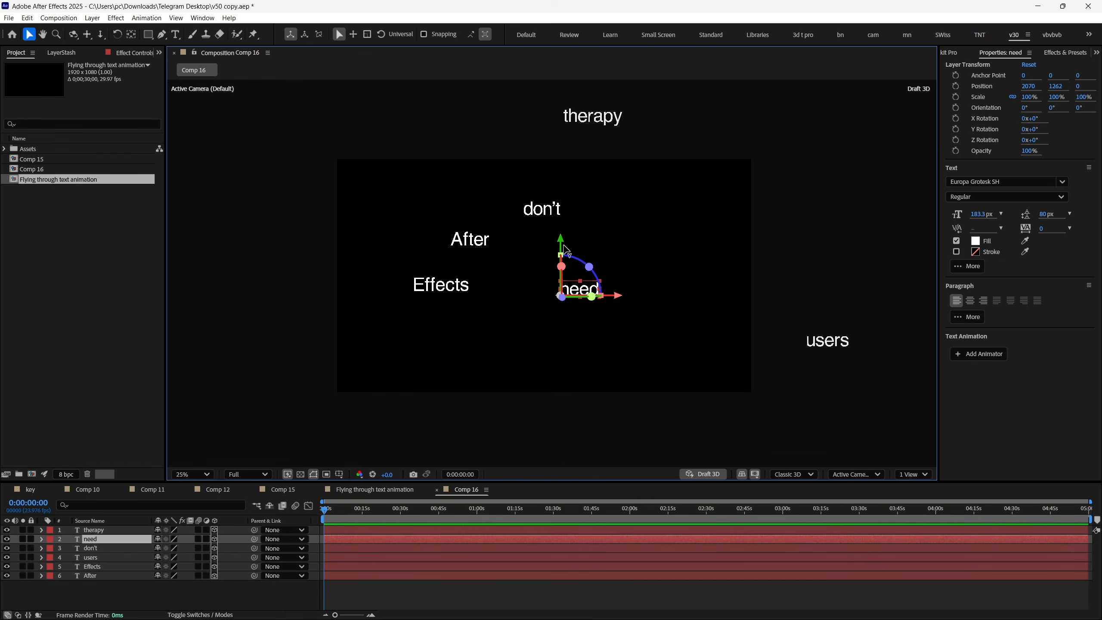
pyautogui.moveTo(538, 216); pyautogui.dragTo(304, 404)
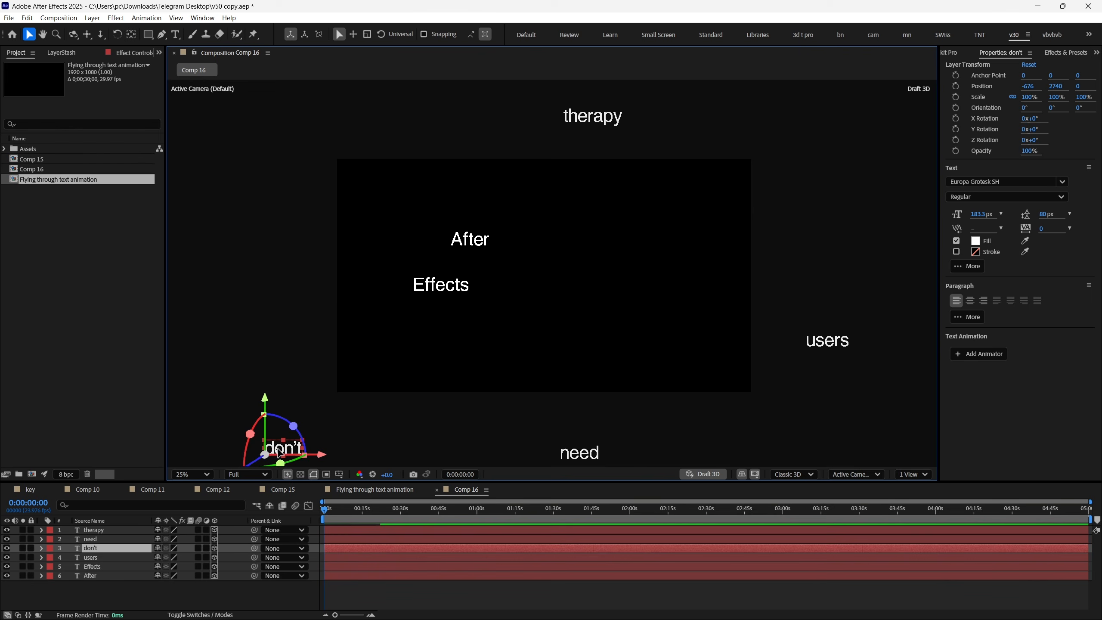
pyautogui.moveTo(453, 236); pyautogui.dragTo(208, 115)
# Step: Arrange the six words in a wide ring around the frame in the order After, Effects, users, don't, need, therapy
pyautogui.scroll(-1, 517, 270)
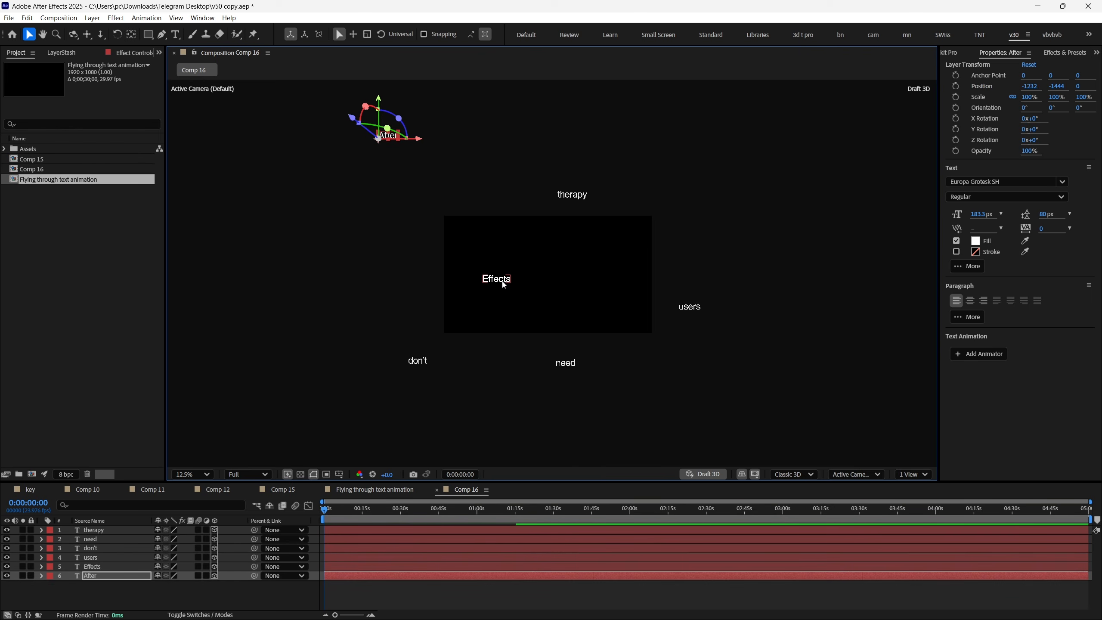
pyautogui.moveTo(504, 285); pyautogui.dragTo(276, 239)
pyautogui.moveTo(699, 308); pyautogui.dragTo(398, 313)
pyautogui.moveTo(434, 358); pyautogui.dragTo(706, 308)
pyautogui.click(573, 194)
pyautogui.moveTo(562, 155); pyautogui.dragTo(563, 125)
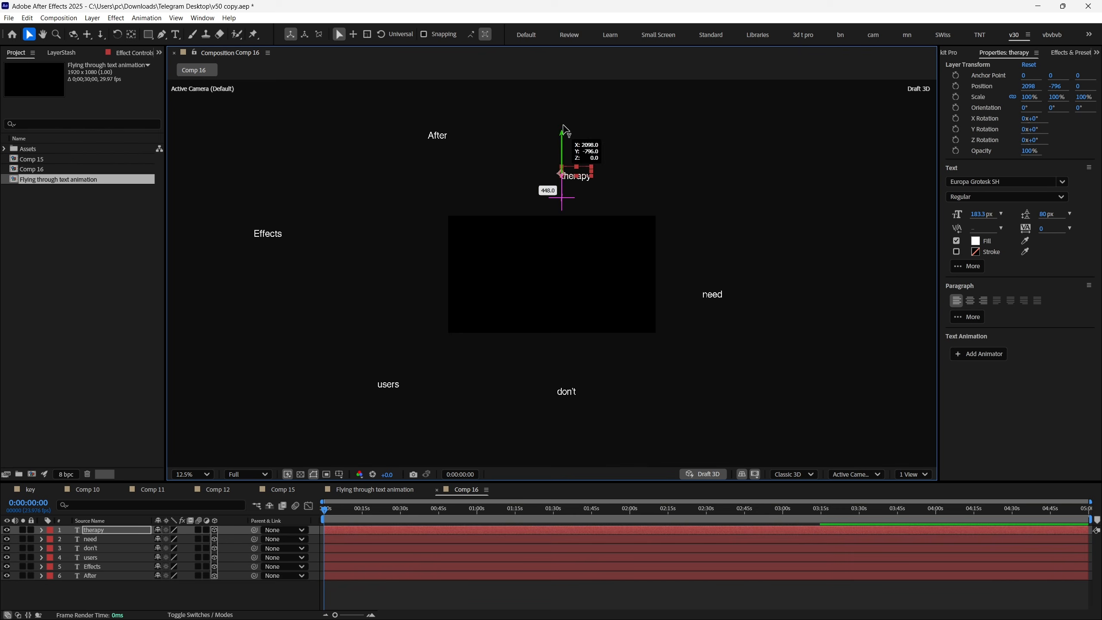
pyautogui.moveTo(268, 233); pyautogui.dragTo(354, 235)
# Step: Shift all six words together slightly right and down to centre the ring around the frame
pyautogui.click(600, 298)
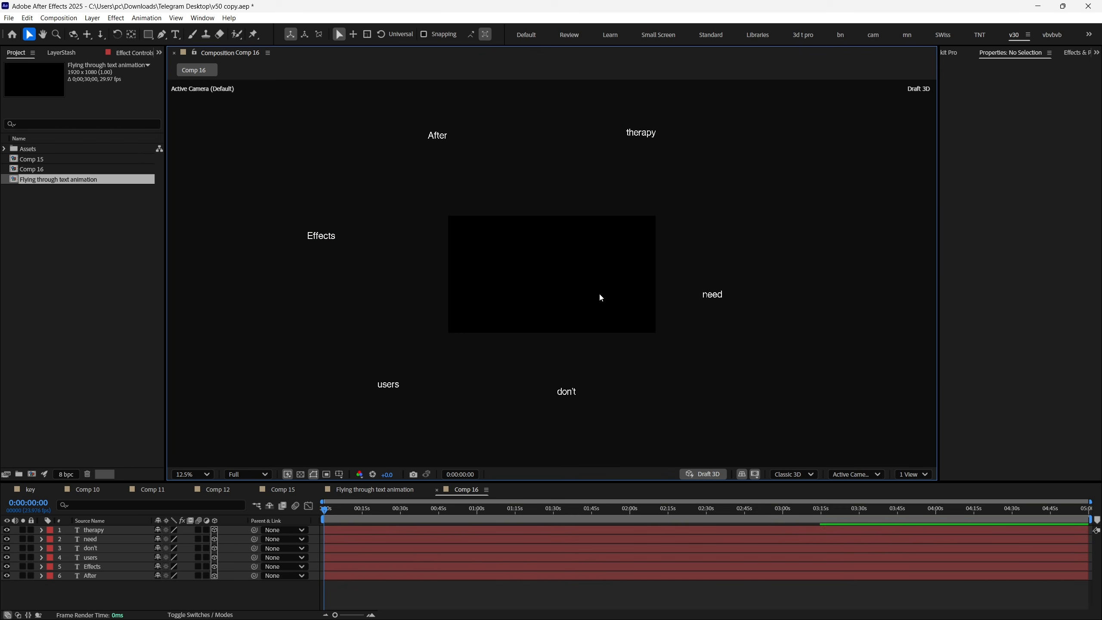
pyautogui.hotkey('ctrl', 'a')
pyautogui.moveTo(603, 401); pyautogui.dragTo(635, 396)
pyautogui.moveTo(462, 99)
pyautogui.mouseDown()
pyautogui.moveTo(462, 121)
pyautogui.moveTo(462, 112)
pyautogui.mouseUp()
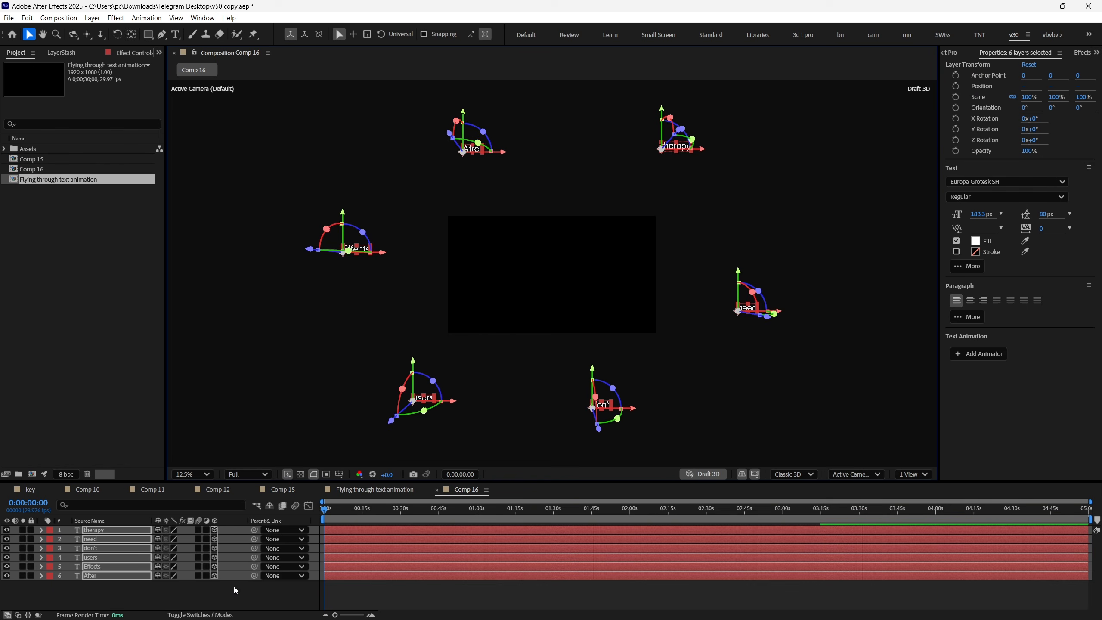
pyautogui.click(234, 590)
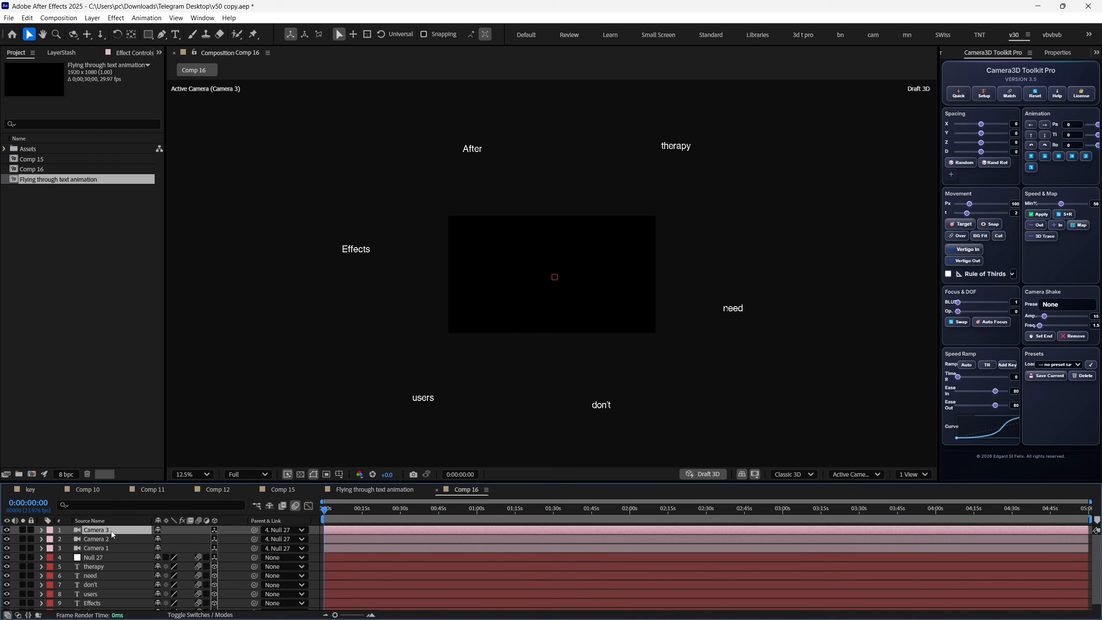
# Step: Undo the extra camera copies and chain six nulls by parenting, with Camera 1 parented to the last one
pyautogui.hotkey('ctrl', 'z')
pyautogui.hotkey('ctrl', 'z')
pyautogui.moveTo(114, 539); pyautogui.dragTo(114, 527)
pyautogui.doubleClick(114, 538)
pyautogui.press('Escape')
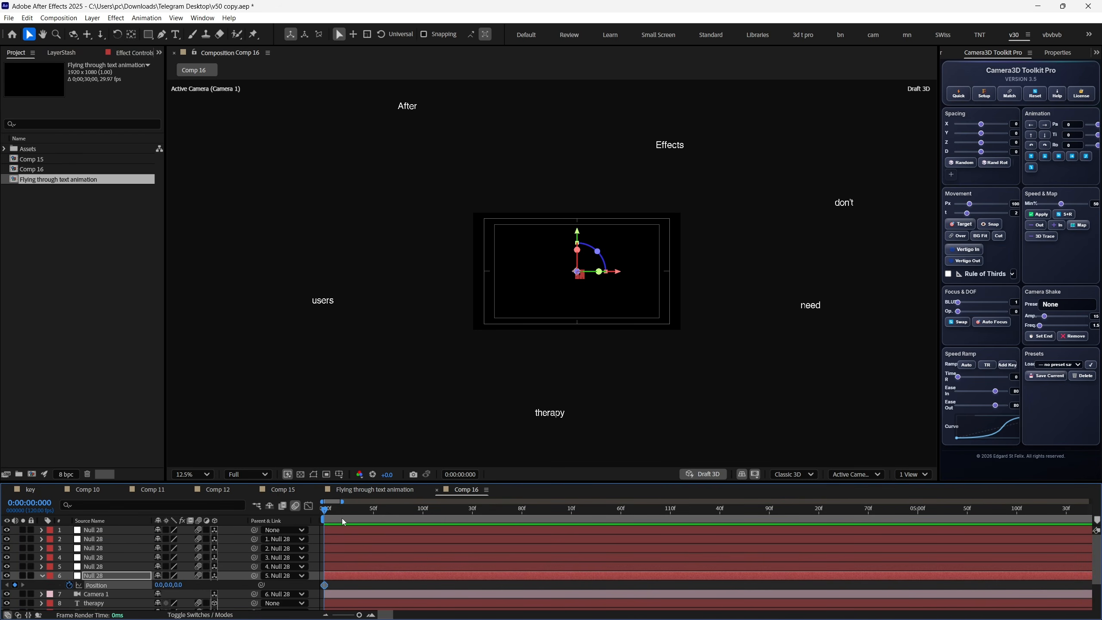
# Step: Keyframe the last null's position between 0:00:00:000 and 0:00:00:099, with Z at about 2583 at the start
pyautogui.moveTo(387, 511); pyautogui.dragTo(424, 523)
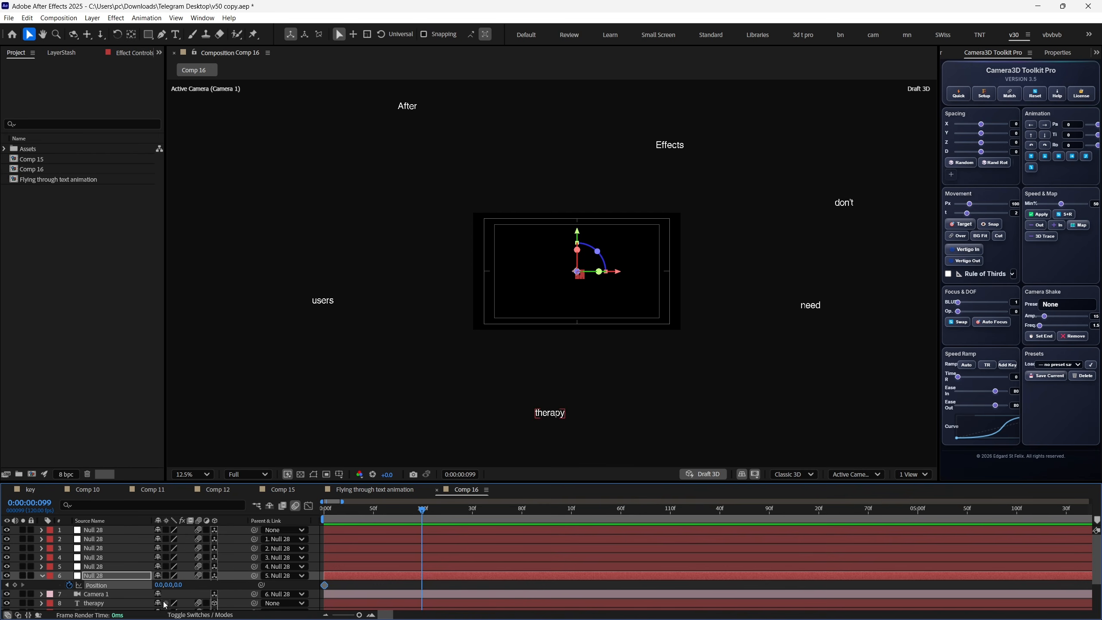
pyautogui.moveTo(61, 593); pyautogui.dragTo(27, 594)
pyautogui.moveTo(181, 584); pyautogui.dragTo(115, 585)
pyautogui.press('.')
pyautogui.moveTo(203, 585); pyautogui.dragTo(630, 556)
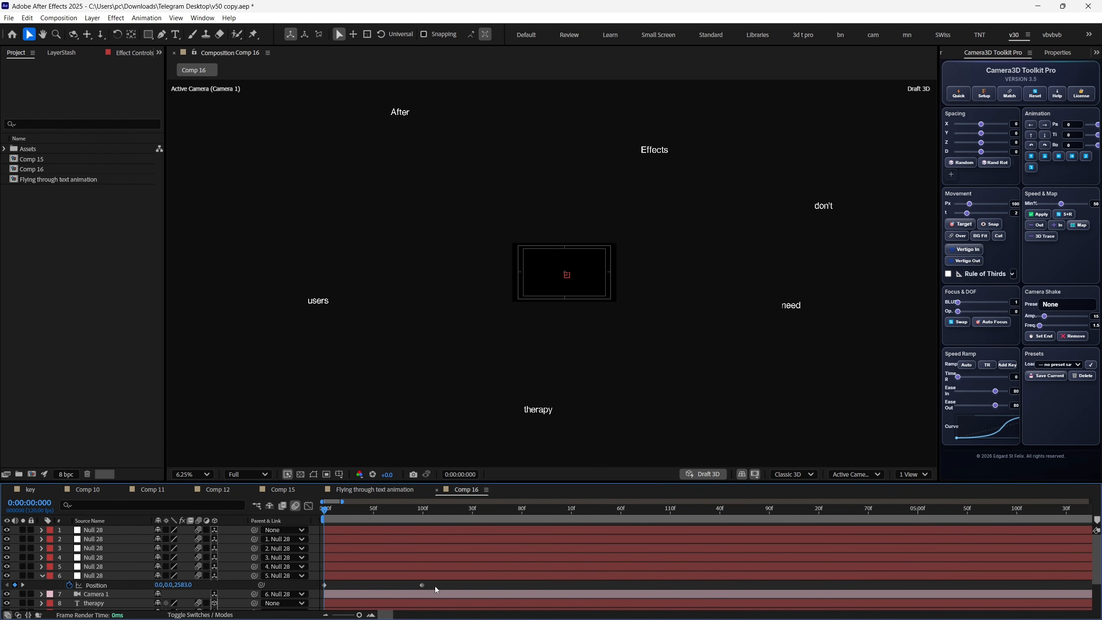
# Step: Ease the last null's position keyframes and keyframe the fifth null's position to about X 4863, Y 697
pyautogui.moveTo(435, 585); pyautogui.dragTo(325, 586)
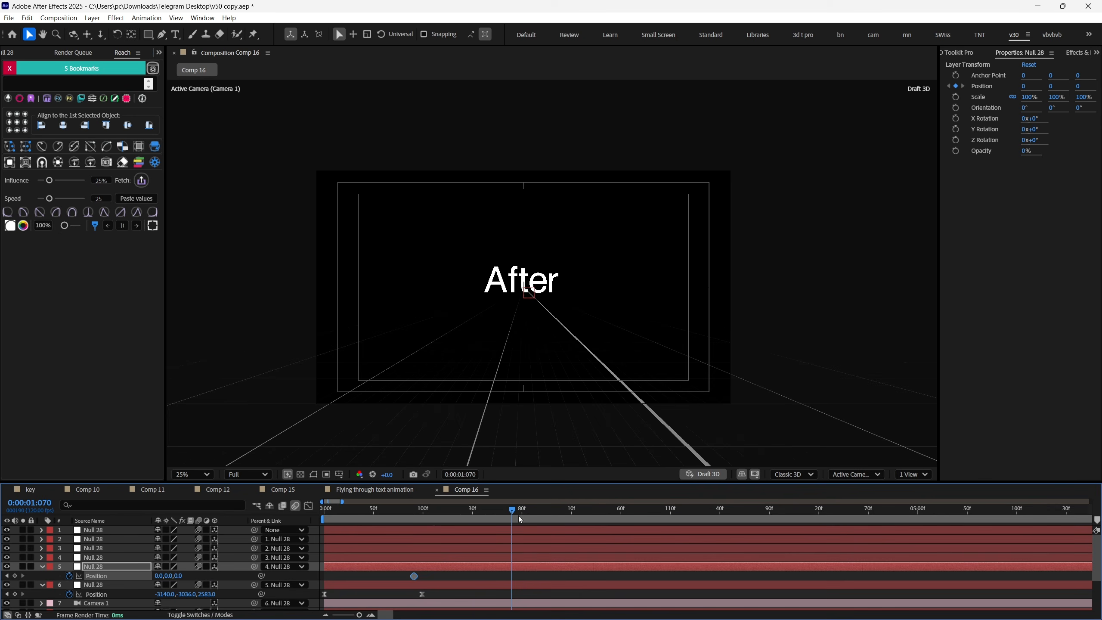
pyautogui.press('k')
pyautogui.press('.')
pyautogui.press('.')
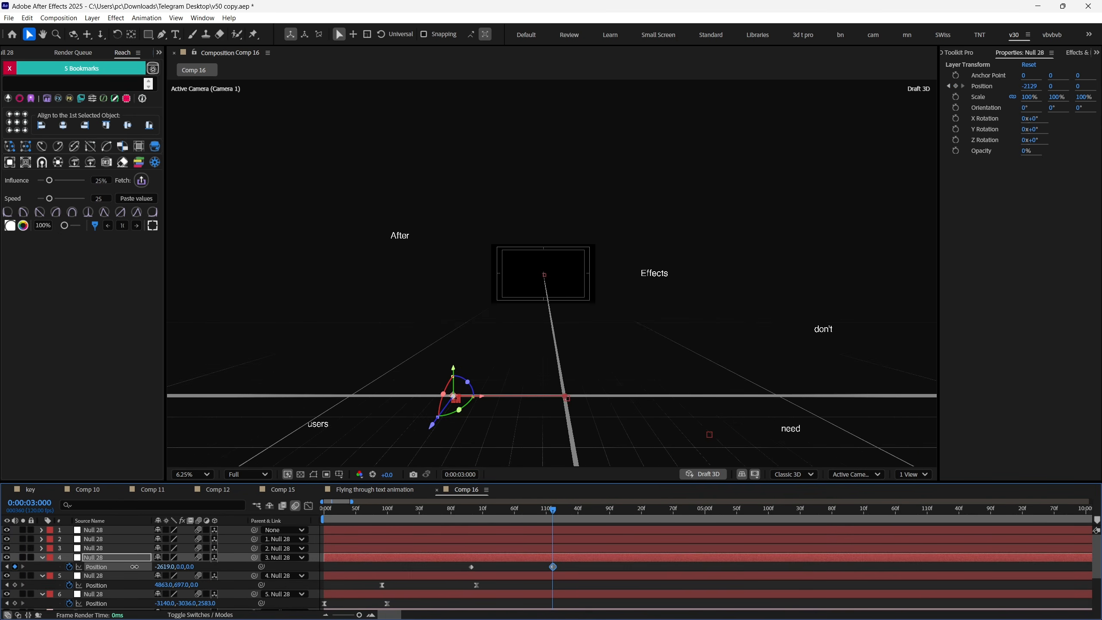
# Step: Keyframe the fourth null to about X -6465, Y 2889 at 0:00:03:000 and the third to about X 9737, Y -1827 at 0:00:04:000
pyautogui.moveTo(453, 396); pyautogui.dragTo(706, 493)
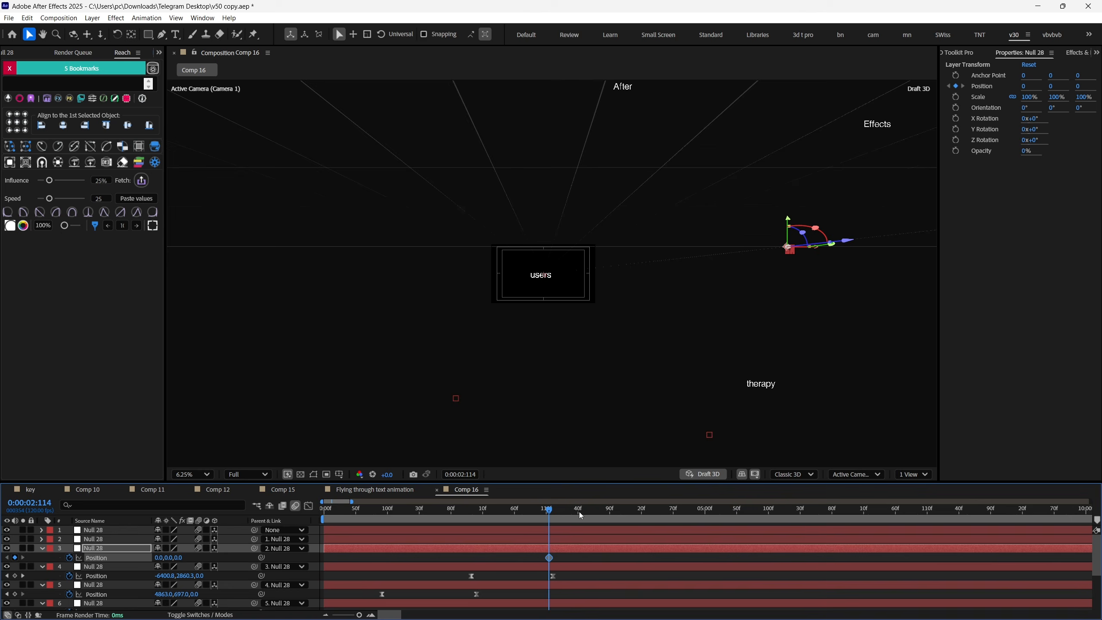
pyautogui.click(628, 512)
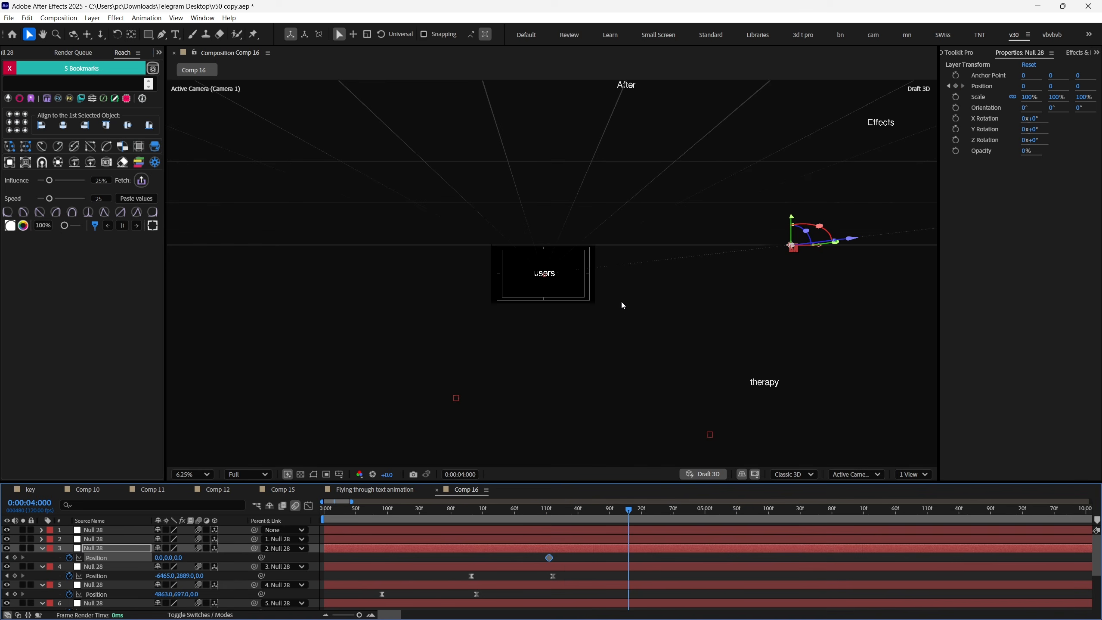
pyautogui.moveTo(622, 305); pyautogui.dragTo(411, 305)
pyautogui.moveTo(160, 557); pyautogui.dragTo(417, 519)
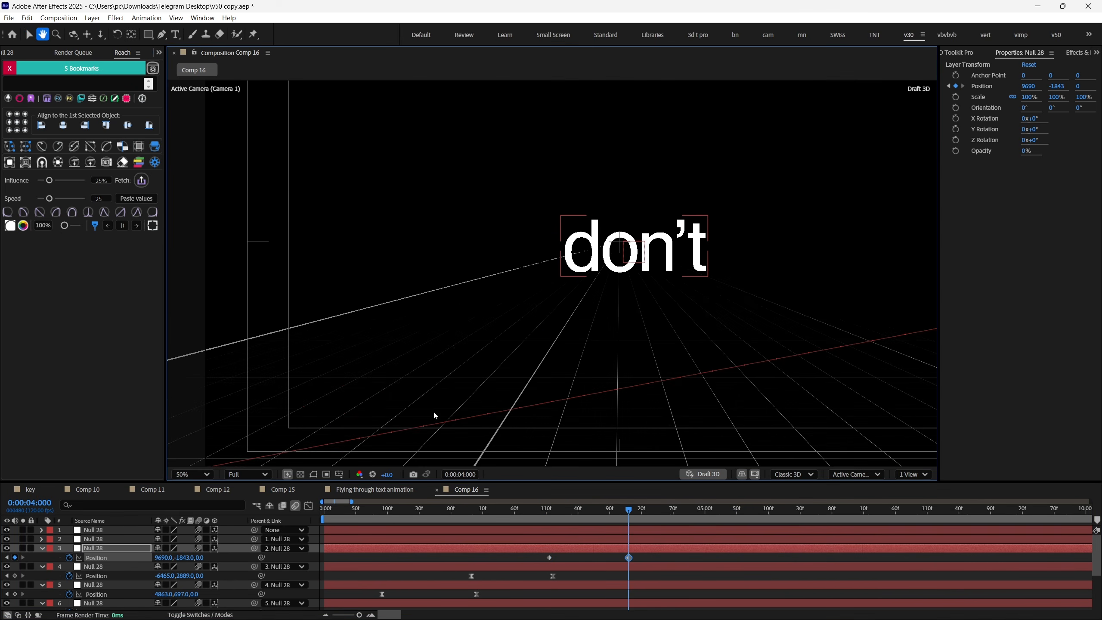
# Step: Keyframe the second null's position to about X -655, Y 1926 at 0:00:05:000 to frame 'need', and ease its keyframes
pyautogui.click(705, 520)
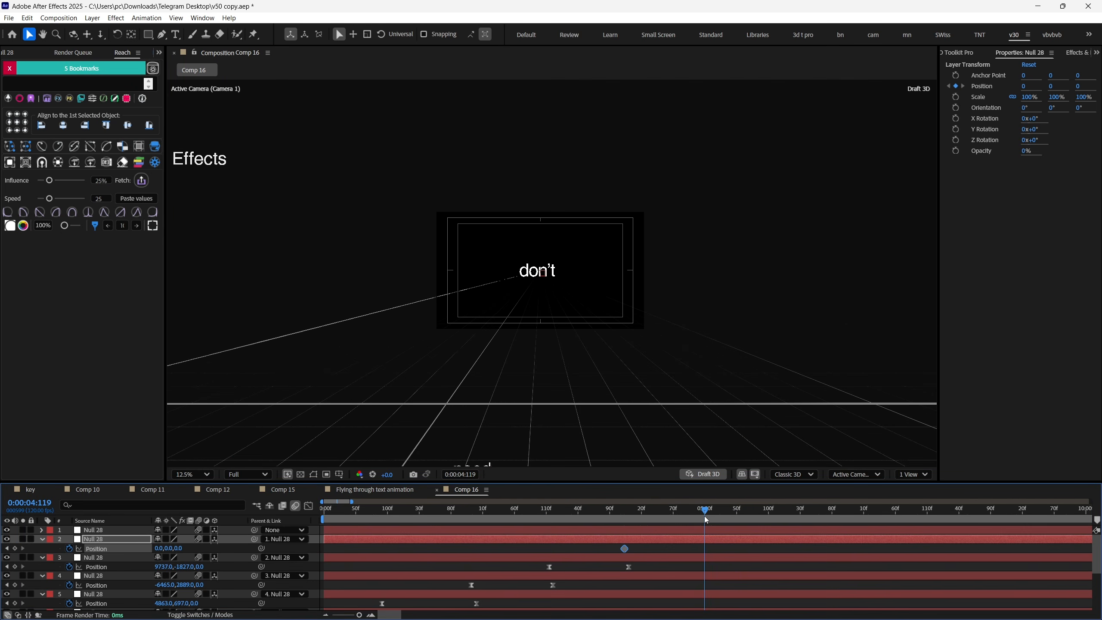
pyautogui.click(705, 519)
pyautogui.scroll(-1, 551, 274)
pyautogui.moveTo(169, 549)
pyautogui.mouseDown()
pyautogui.moveTo(251, 548)
pyautogui.moveTo(130, 548)
pyautogui.moveTo(182, 548)
pyautogui.mouseUp()
pyautogui.scroll(2, 531, 294)
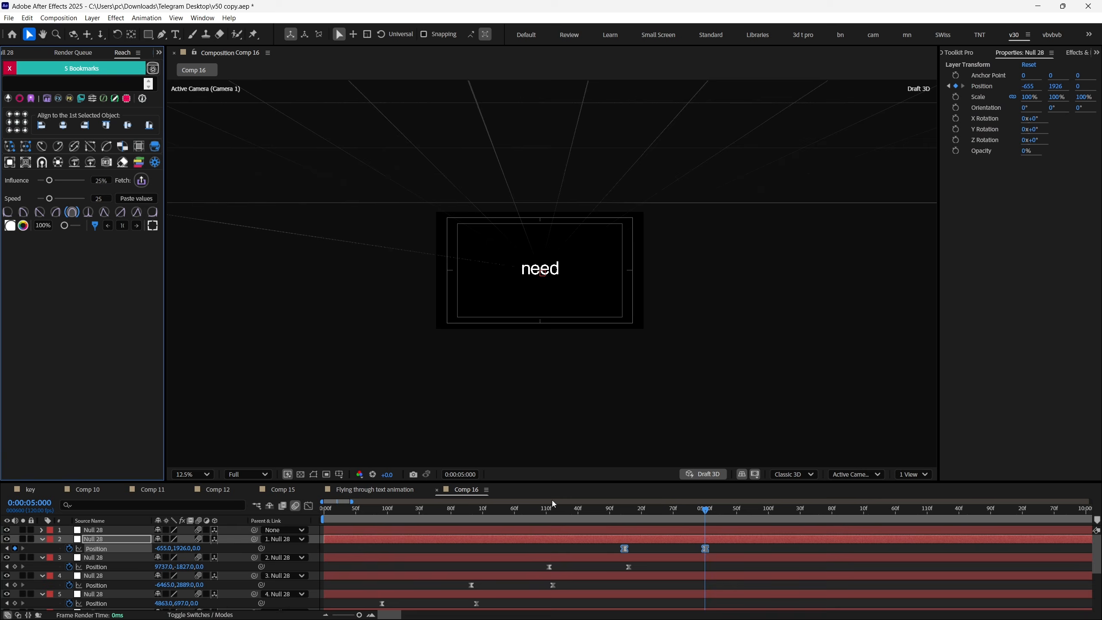
# Step: Keyframe the first null's position to about X -2934, Y 3010 at 0:00:06:000 to frame 'therapy'
pyautogui.click(757, 514)
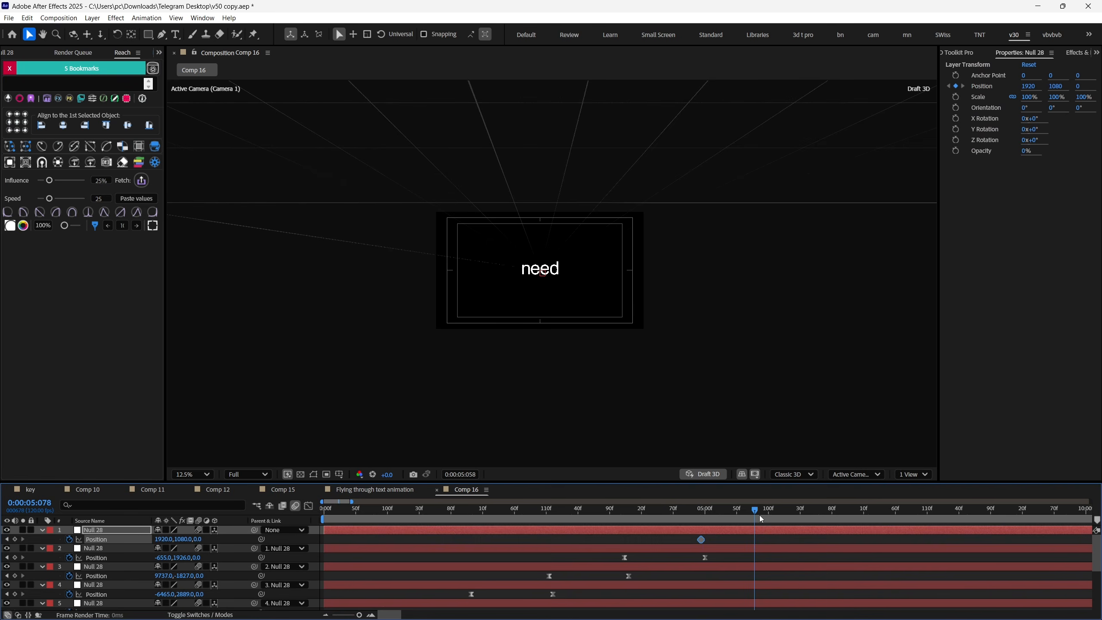
pyautogui.moveTo(779, 519); pyautogui.dragTo(781, 519)
pyautogui.scroll(-1, 556, 276)
pyautogui.moveTo(164, 539); pyautogui.dragTo(4, 539)
pyautogui.moveTo(184, 539); pyautogui.dragTo(269, 539)
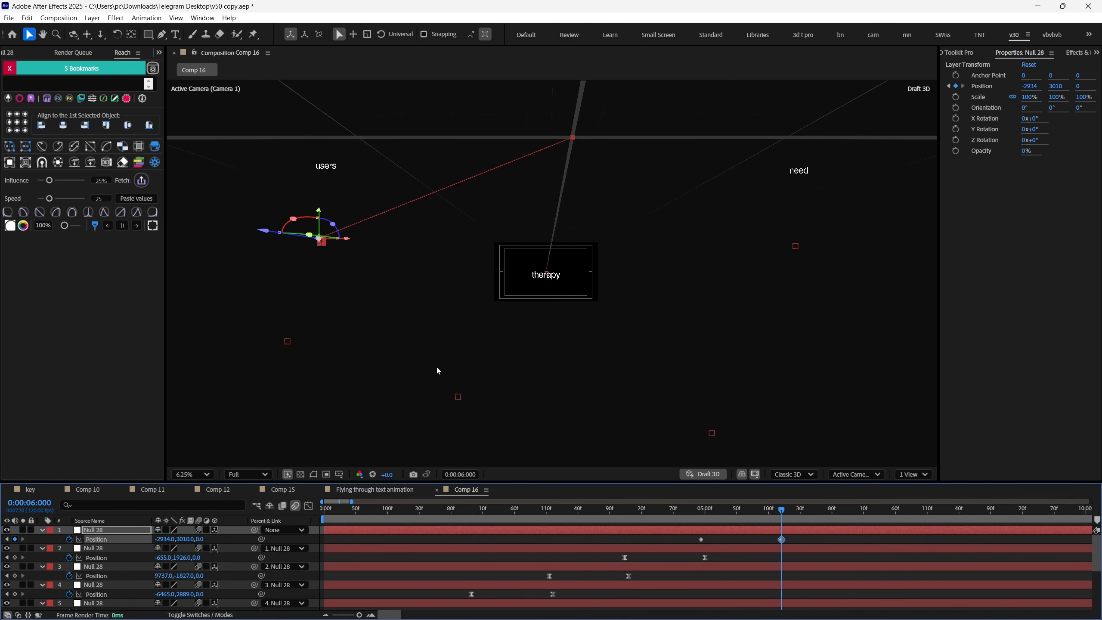
pyautogui.scroll(2, 556, 276)
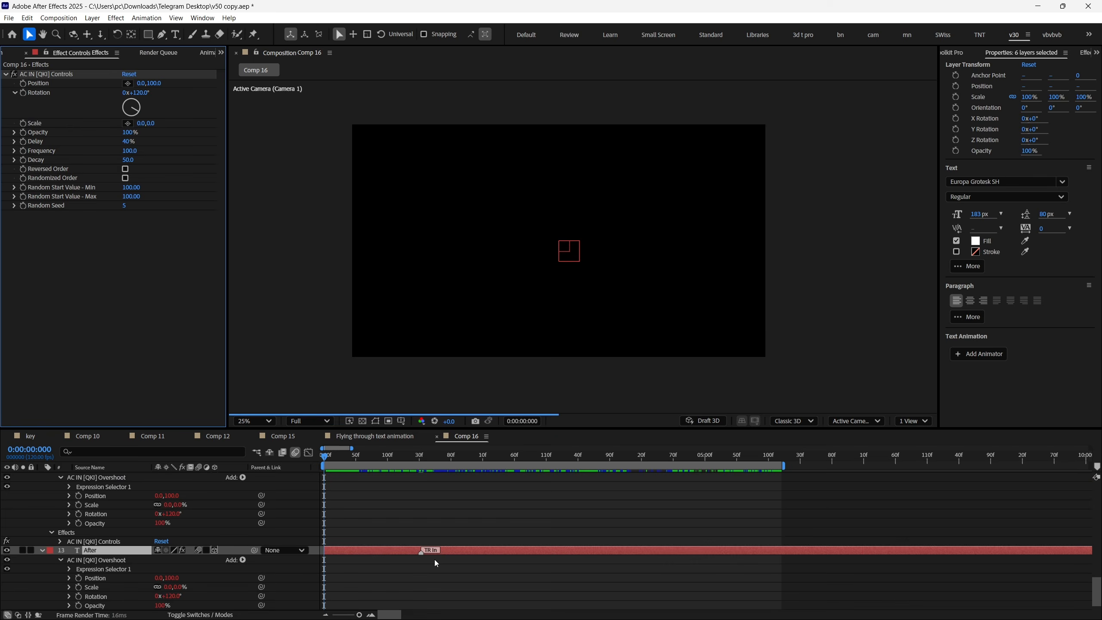
# Step: Stagger the Effects, users, don't, need and therapy layers along the timeline so each starts with its camera move
pyautogui.scroll(-2, 434, 560)
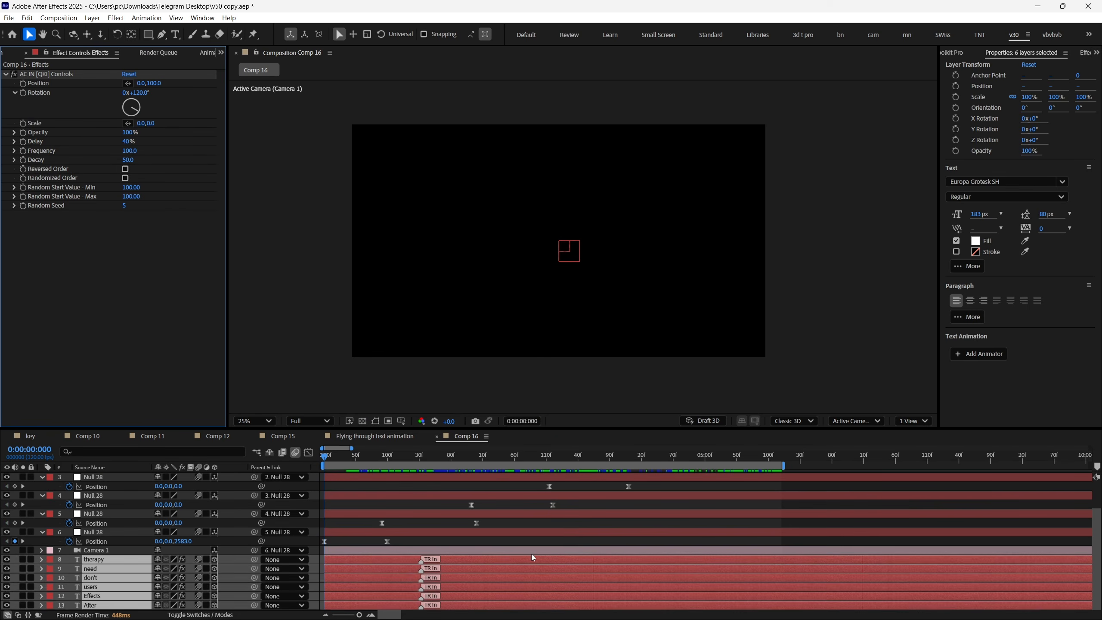
pyautogui.click(514, 535)
pyautogui.moveTo(455, 605)
pyautogui.mouseDown()
pyautogui.moveTo(441, 607)
pyautogui.moveTo(669, 589)
pyautogui.mouseUp()
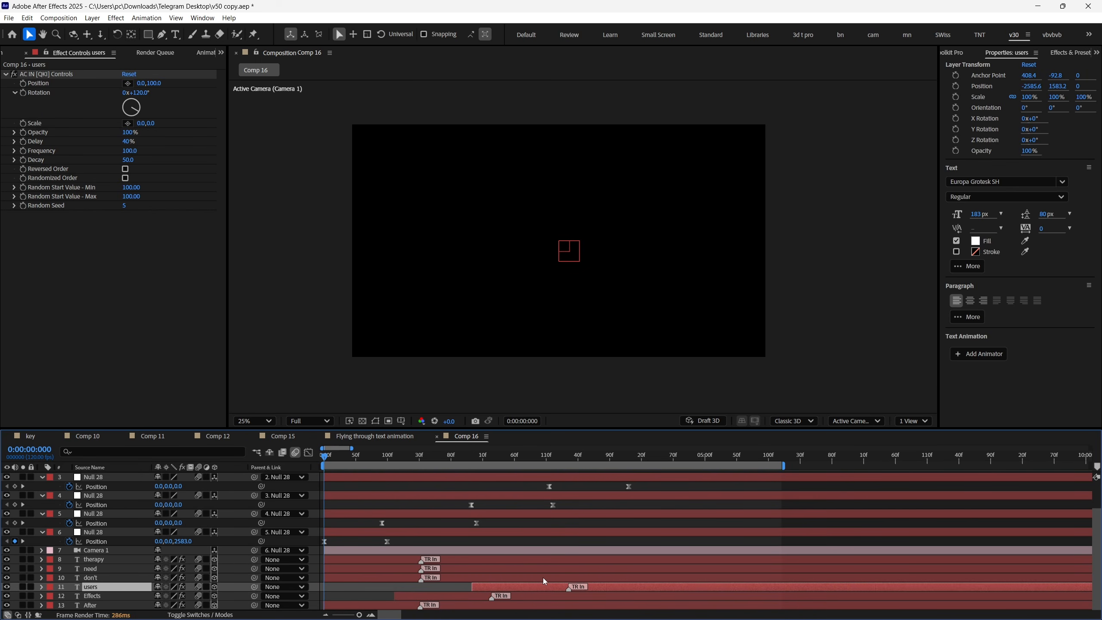
pyautogui.moveTo(542, 577); pyautogui.dragTo(769, 587)
pyautogui.moveTo(451, 568); pyautogui.dragTo(663, 575)
pyautogui.scroll(1, 664, 576)
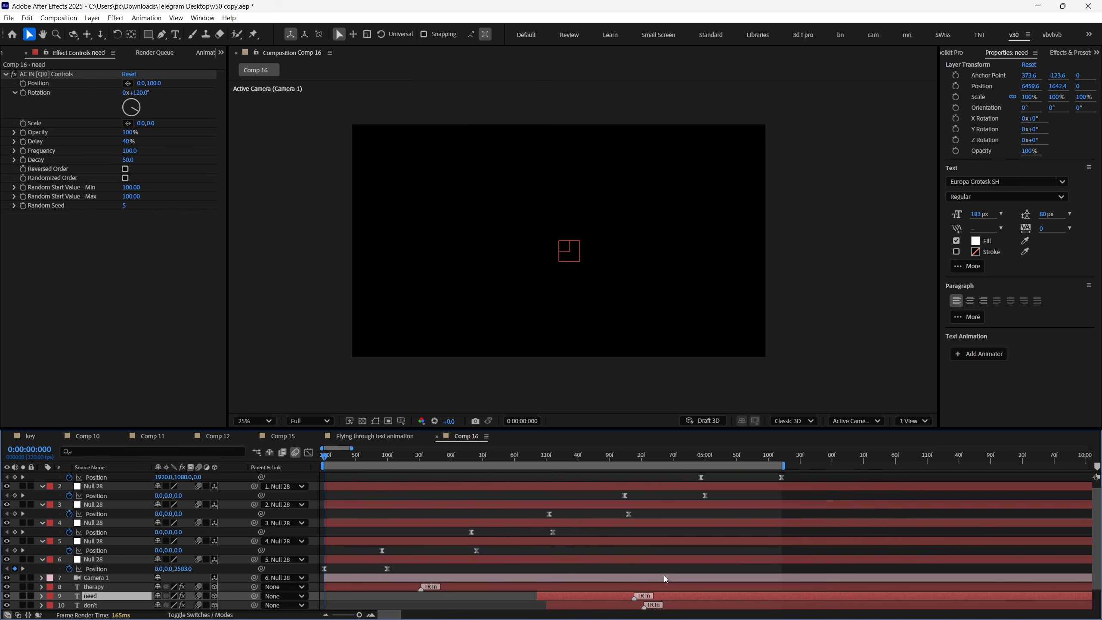
pyautogui.moveTo(586, 586); pyautogui.dragTo(941, 584)
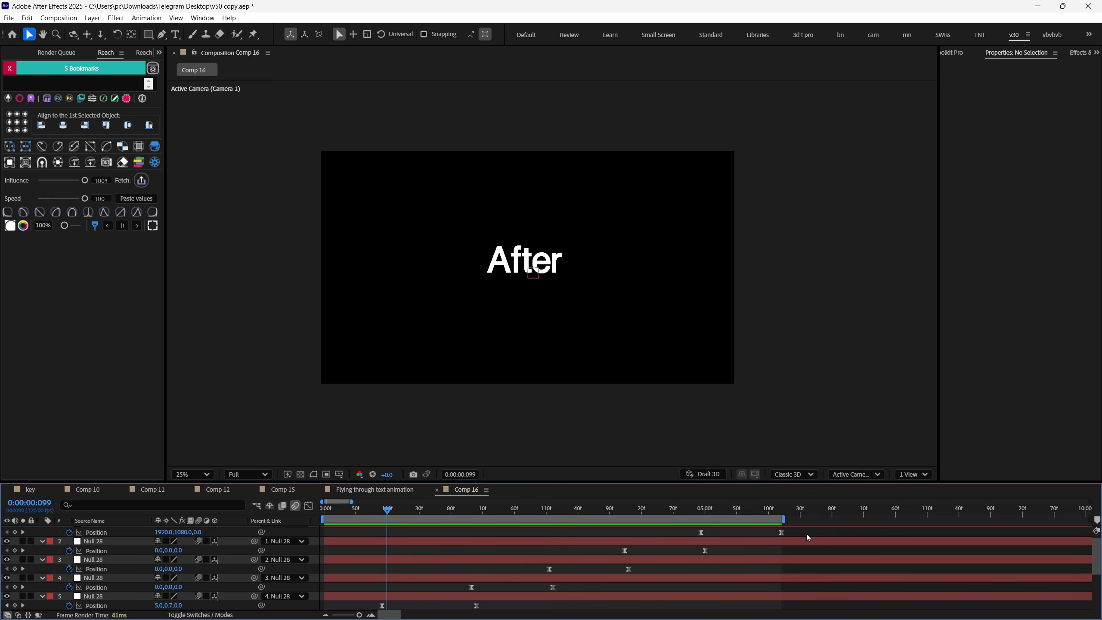
# Step: Apply an ease curve preset at 100% influence to the position keyframes of all six nulls
pyautogui.moveTo(806, 527); pyautogui.dragTo(291, 593)
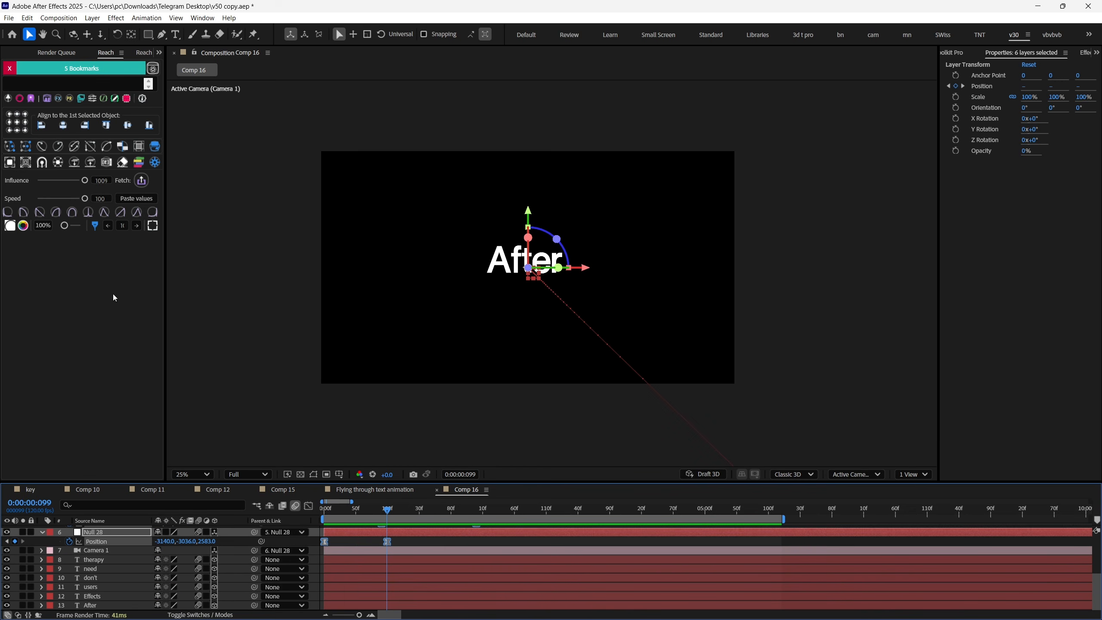
pyautogui.click(93, 212)
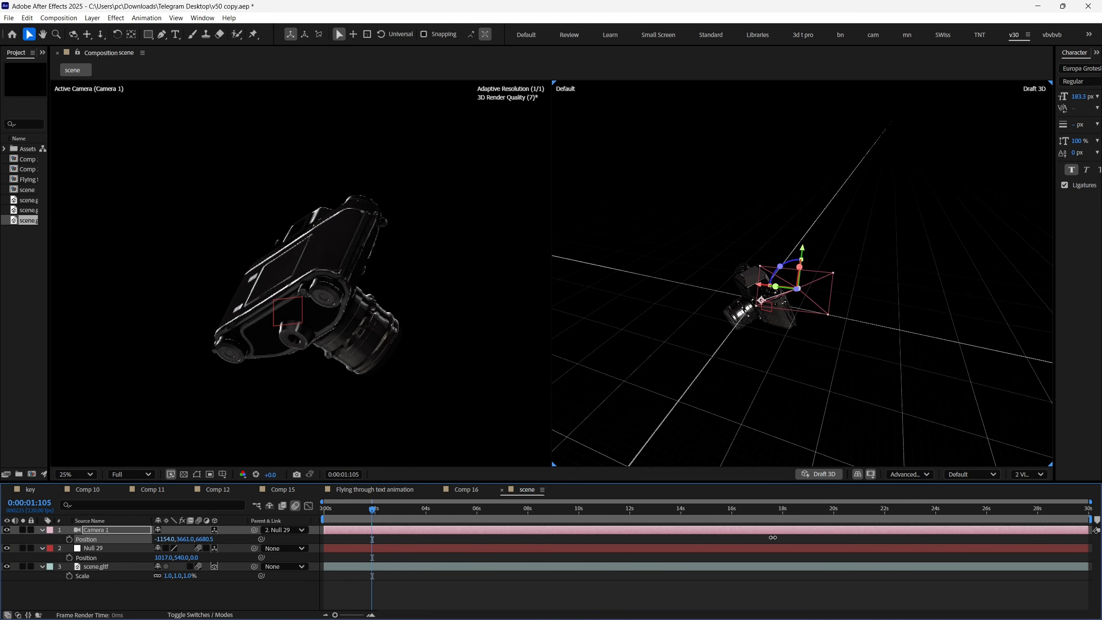
# Step: Try shifting the two-node Camera 1 sideways around the camera model in the scene comp, to about X -1364
pyautogui.moveTo(772, 537); pyautogui.dragTo(640, 523)
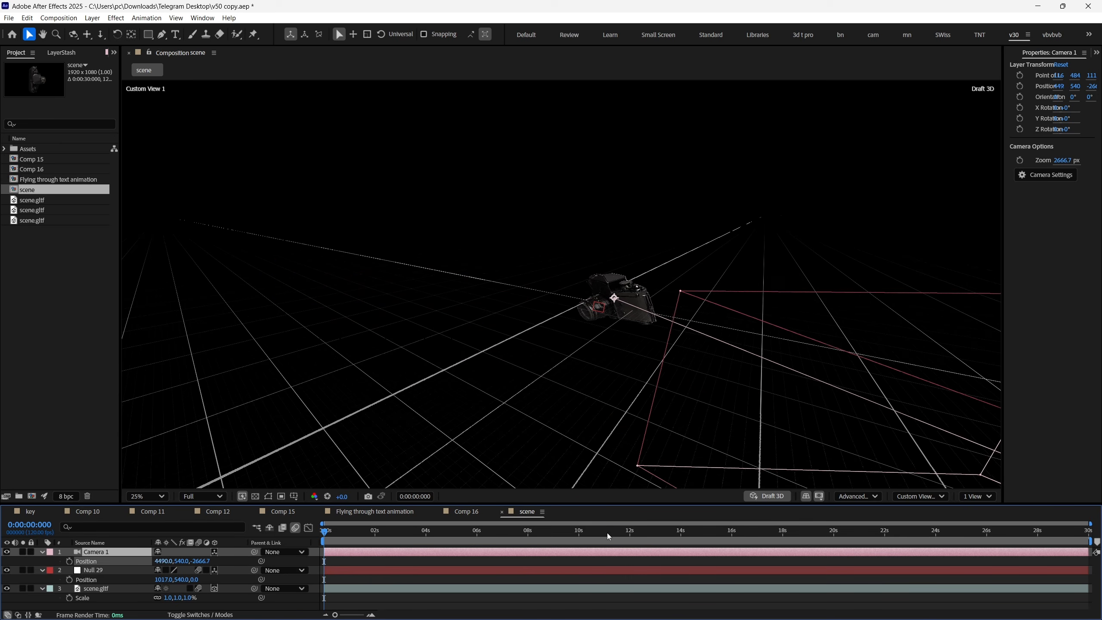
pyautogui.moveTo(493, 523); pyautogui.dragTo(380, 510)
pyautogui.scroll(-1, 595, 343)
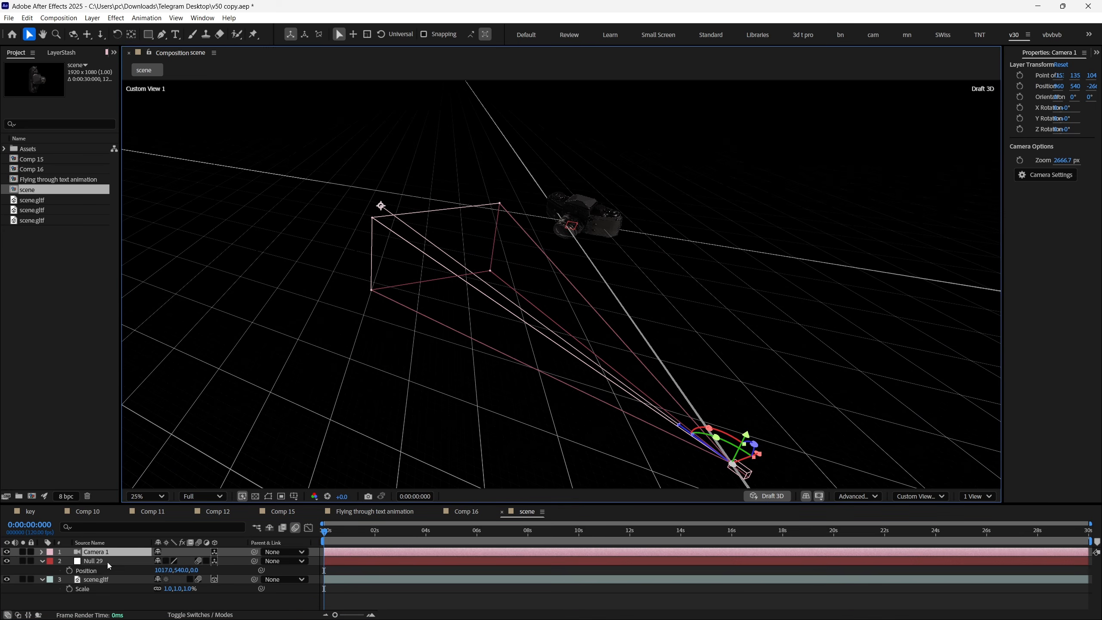
pyautogui.press('p')
pyautogui.moveTo(160, 562); pyautogui.dragTo(539, 465)
pyautogui.scroll(1, 434, 282)
pyautogui.press('1')
pyautogui.moveTo(418, 275); pyautogui.dragTo(536, 273)
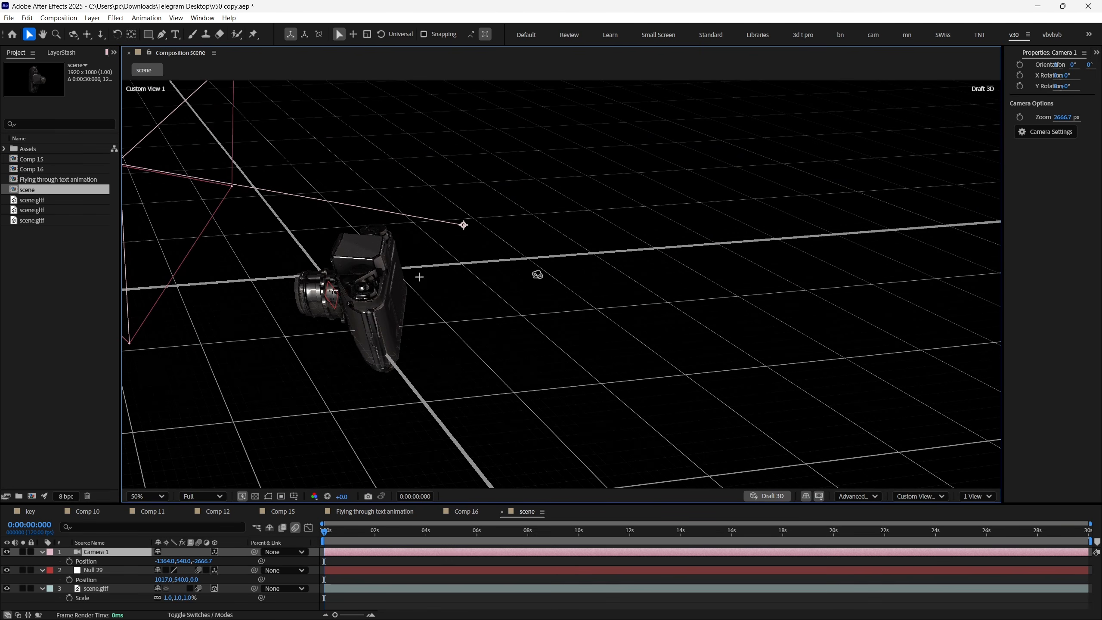
# Step: Place Camera 1's point of interest on the camera model and shift the camera to about X 1348, Y 693
pyautogui.moveTo(464, 226); pyautogui.dragTo(390, 278)
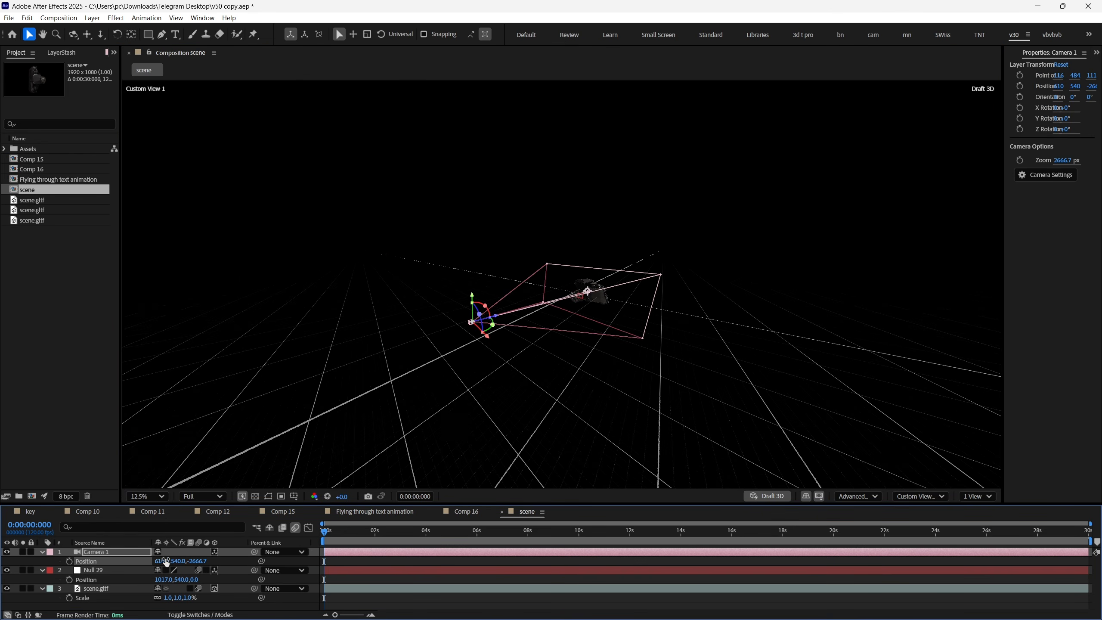
pyautogui.moveTo(167, 561); pyautogui.dragTo(189, 523)
pyautogui.moveTo(189, 523); pyautogui.dragTo(192, 561)
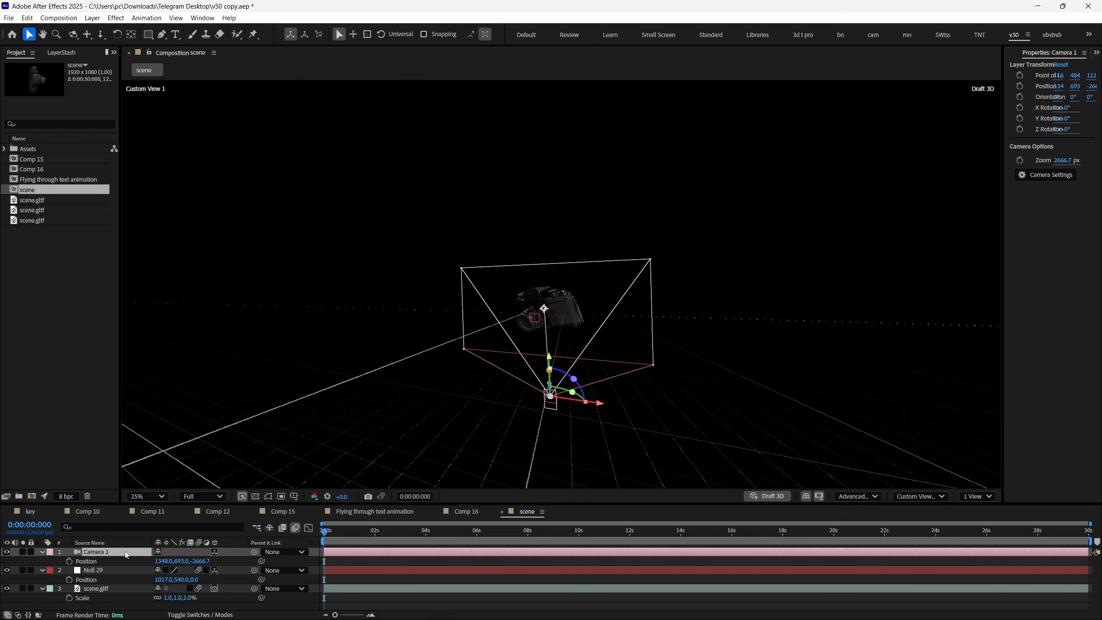
# Step: Change Camera 1 to a One-Node Camera
pyautogui.doubleClick(125, 553)
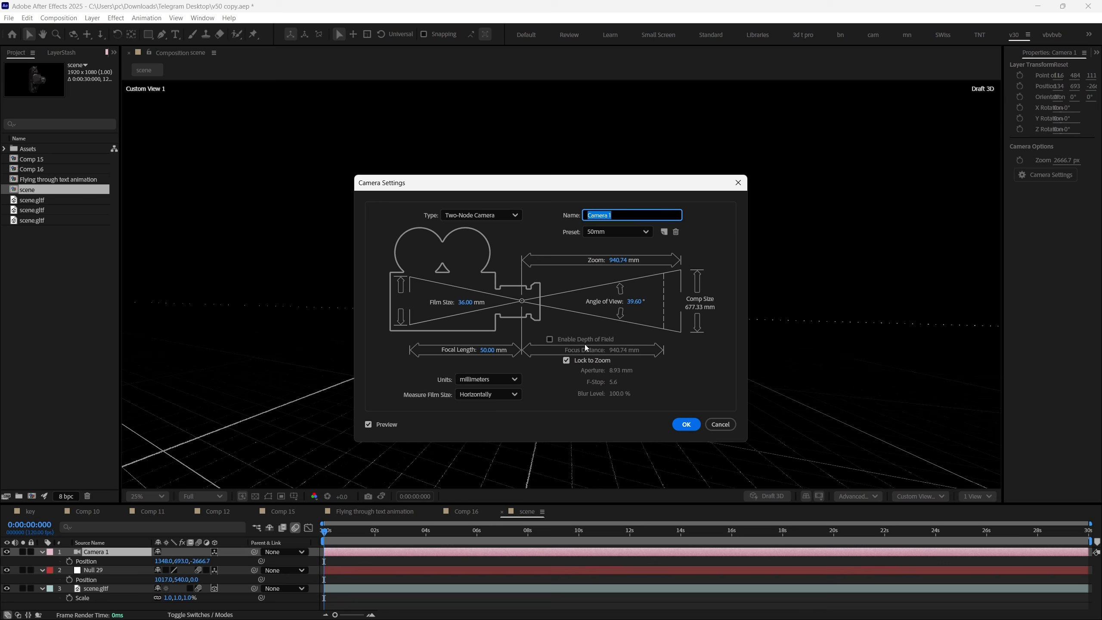
pyautogui.click(493, 221)
pyautogui.click(484, 232)
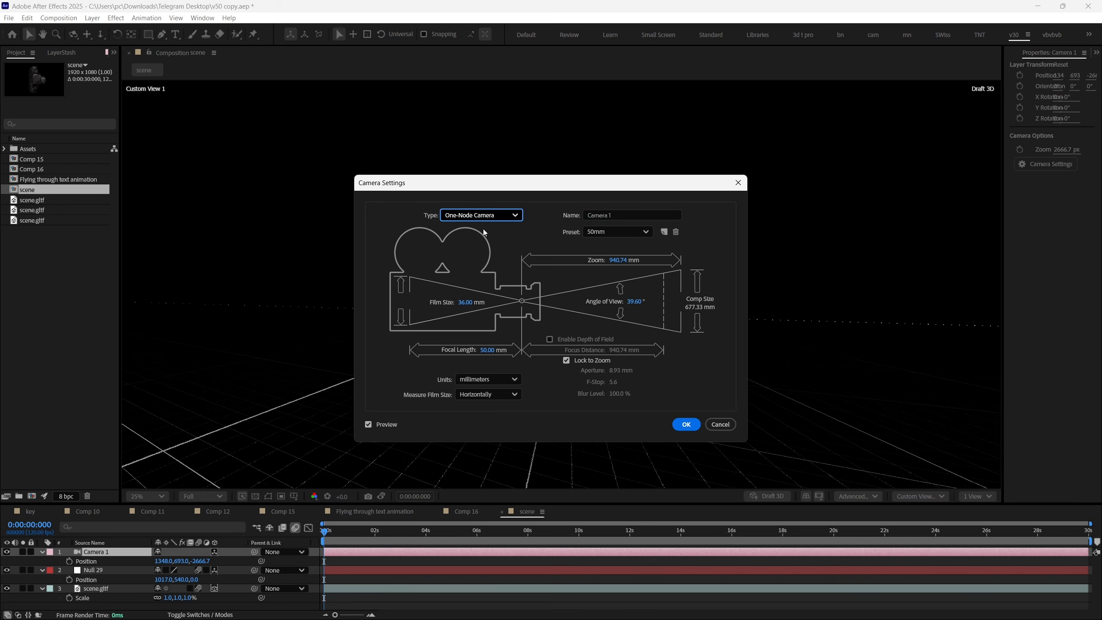
pyautogui.click(685, 424)
pyautogui.scroll(-2, 97, 574)
pyautogui.scroll(2, 116, 571)
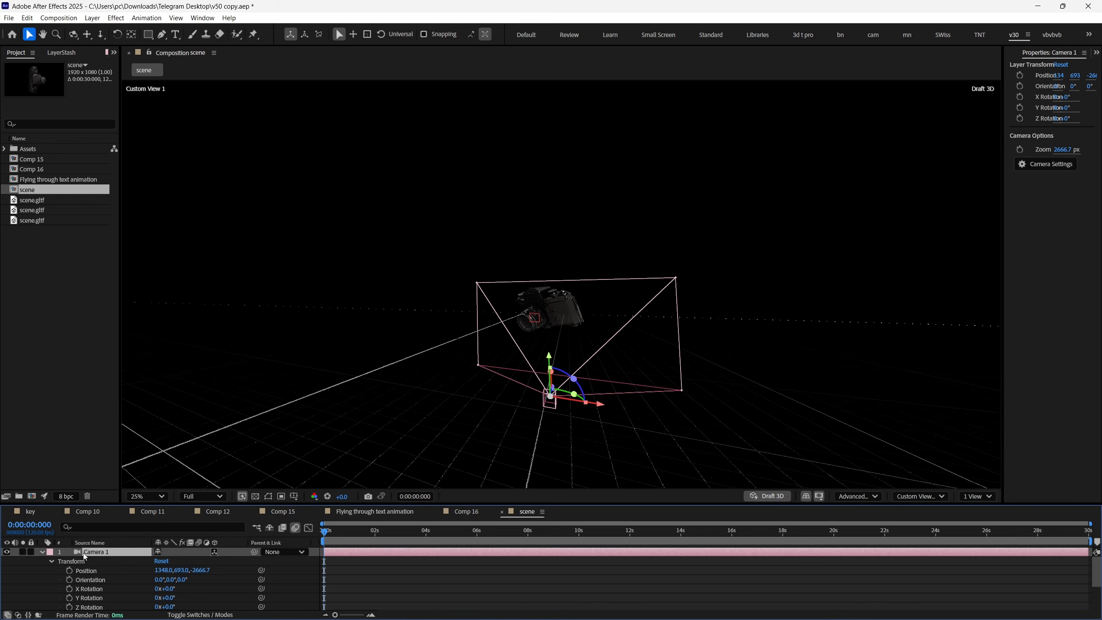
# Step: Move Camera 1 to about X -1618, Y -1987, Z -4367 and rotate it around its X, Y and Z axes
pyautogui.press('p')
pyautogui.moveTo(163, 561); pyautogui.dragTo(731, 536)
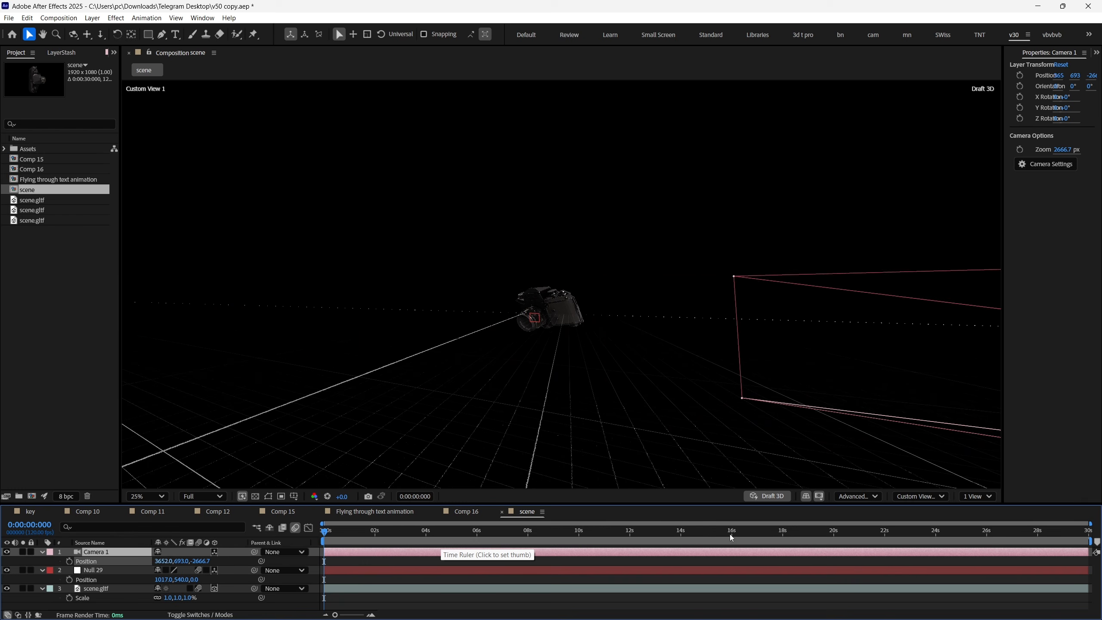
pyautogui.moveTo(182, 561)
pyautogui.mouseDown()
pyautogui.moveTo(221, 566)
pyautogui.moveTo(156, 564)
pyautogui.moveTo(189, 564)
pyautogui.mouseUp()
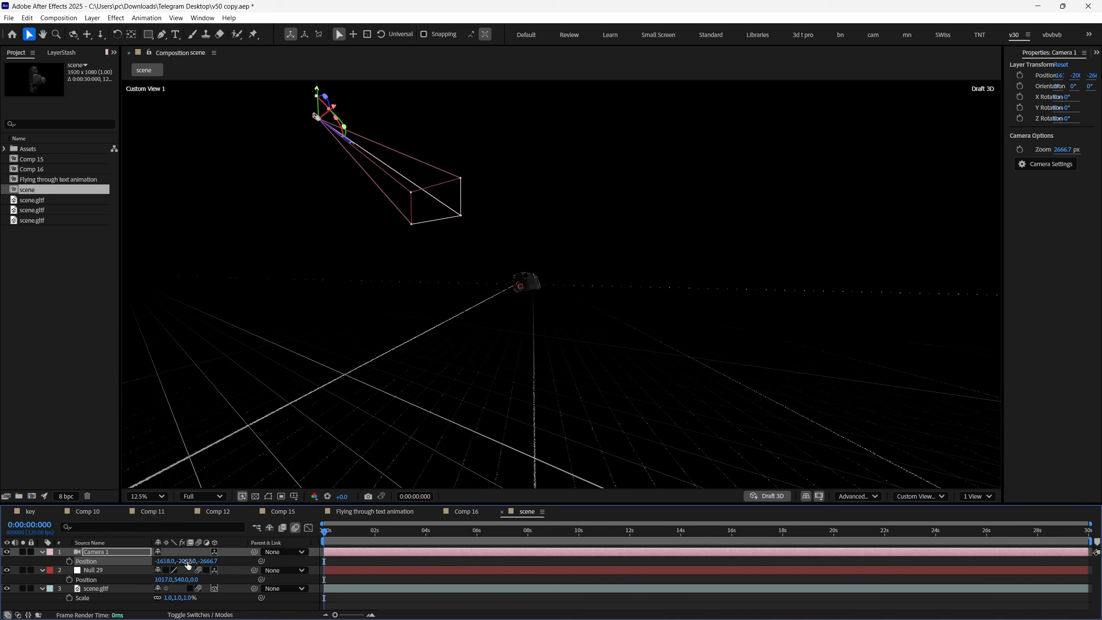
pyautogui.moveTo(206, 561); pyautogui.dragTo(115, 556)
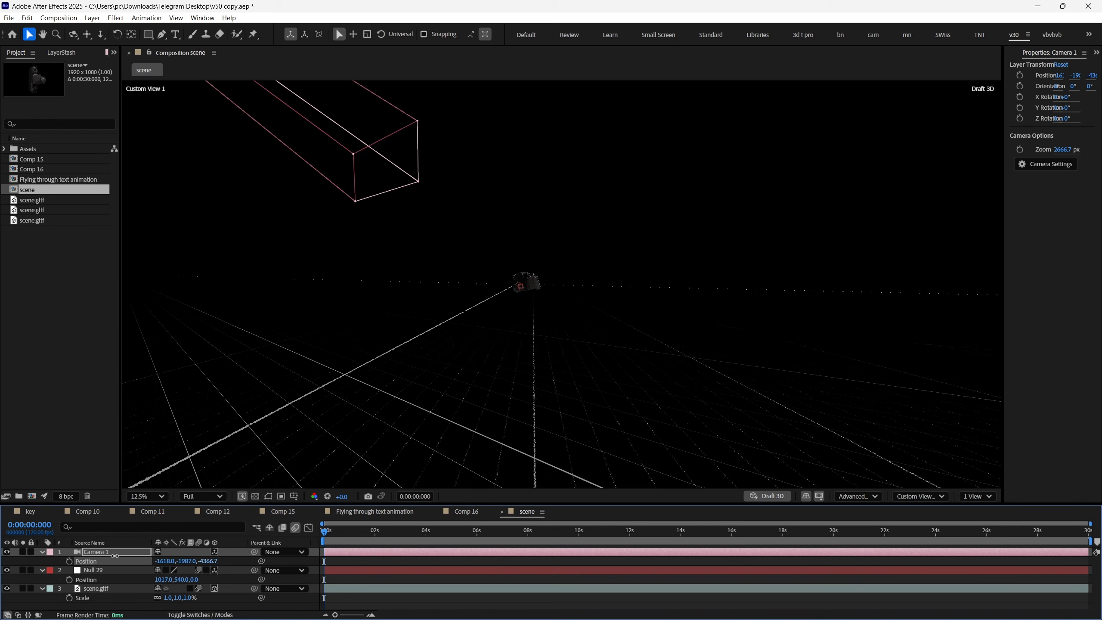
pyautogui.press('r')
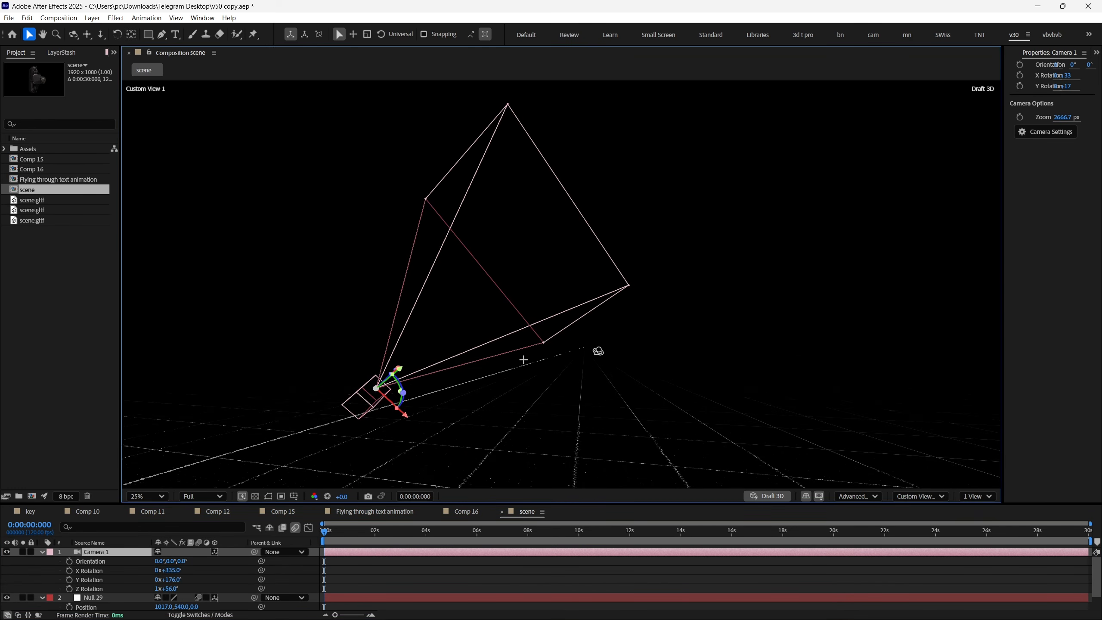
pyautogui.moveTo(598, 351); pyautogui.dragTo(551, 340)
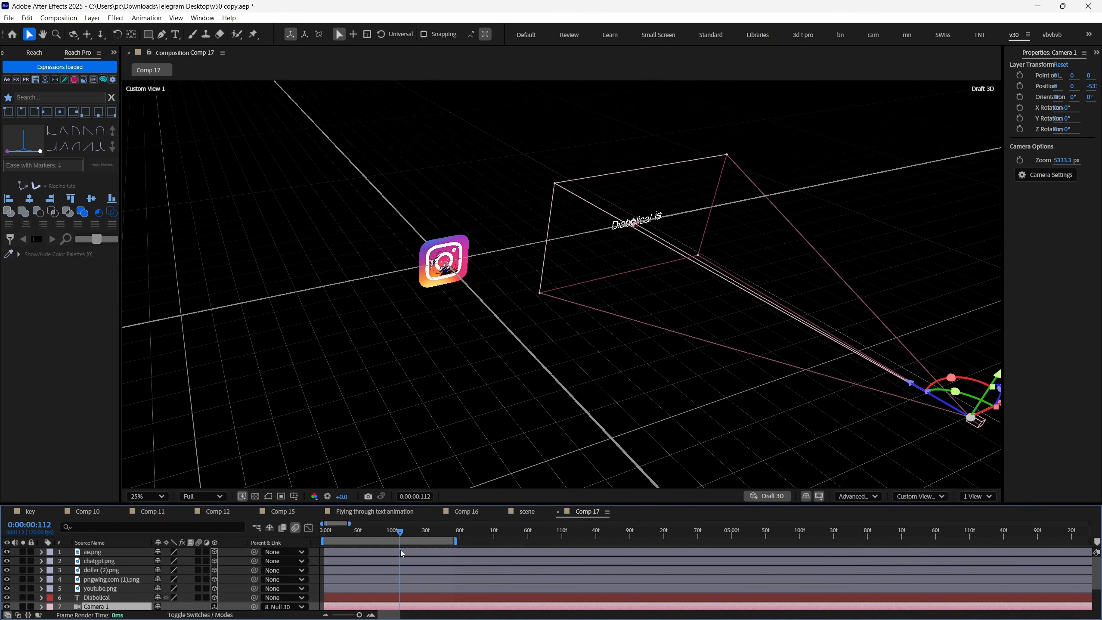
pyautogui.moveTo(400, 550); pyautogui.dragTo(453, 549)
pyautogui.click(441, 267)
pyautogui.moveTo(431, 266); pyautogui.dragTo(279, 234)
pyautogui.hotkey('ctrl', 'z')
pyautogui.moveTo(460, 249); pyautogui.dragTo(859, 180)
pyautogui.moveTo(432, 267); pyautogui.dragTo(422, 378)
pyautogui.hotkey('ctrl', 'z')
# Step: Make the five image layers in Comp 17 3D
pyautogui.scroll(2, 436, 283)
pyautogui.keyDown('shift'); pyautogui.click(140, 552); pyautogui.keyUp('shift')
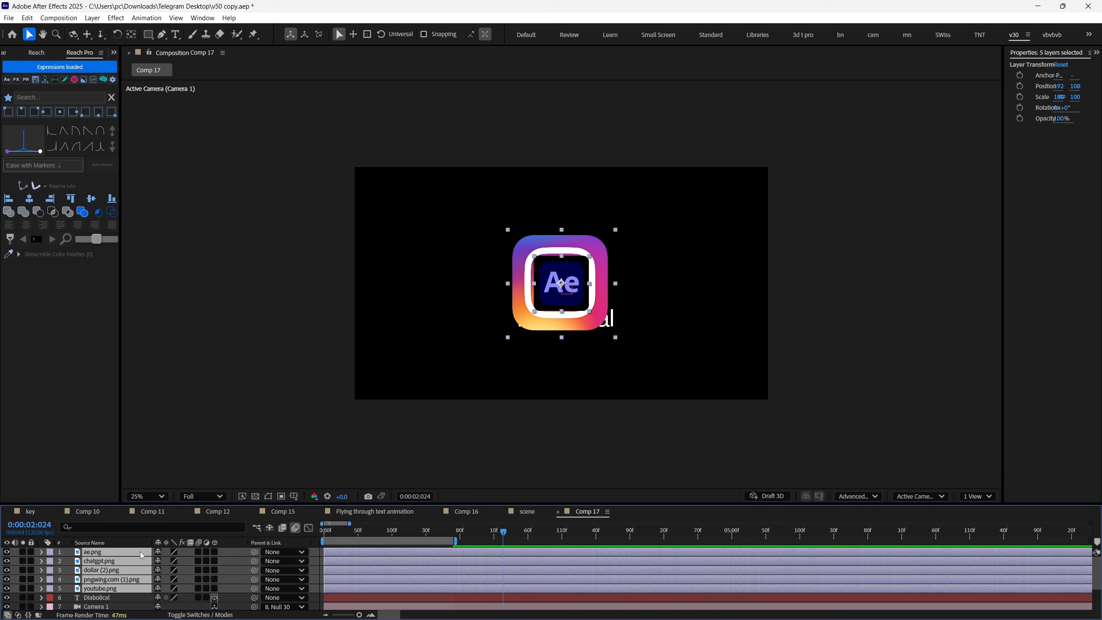
pyautogui.click(216, 552)
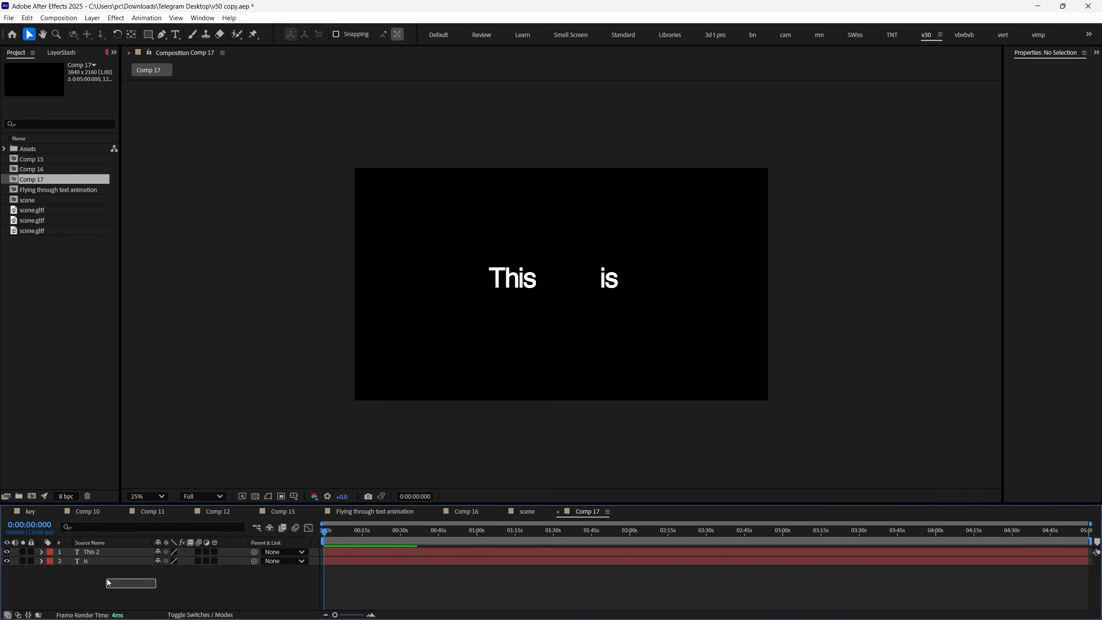
# Step: Make the 'This' and 'is' text layers 3D
pyautogui.moveTo(109, 583); pyautogui.dragTo(105, 537)
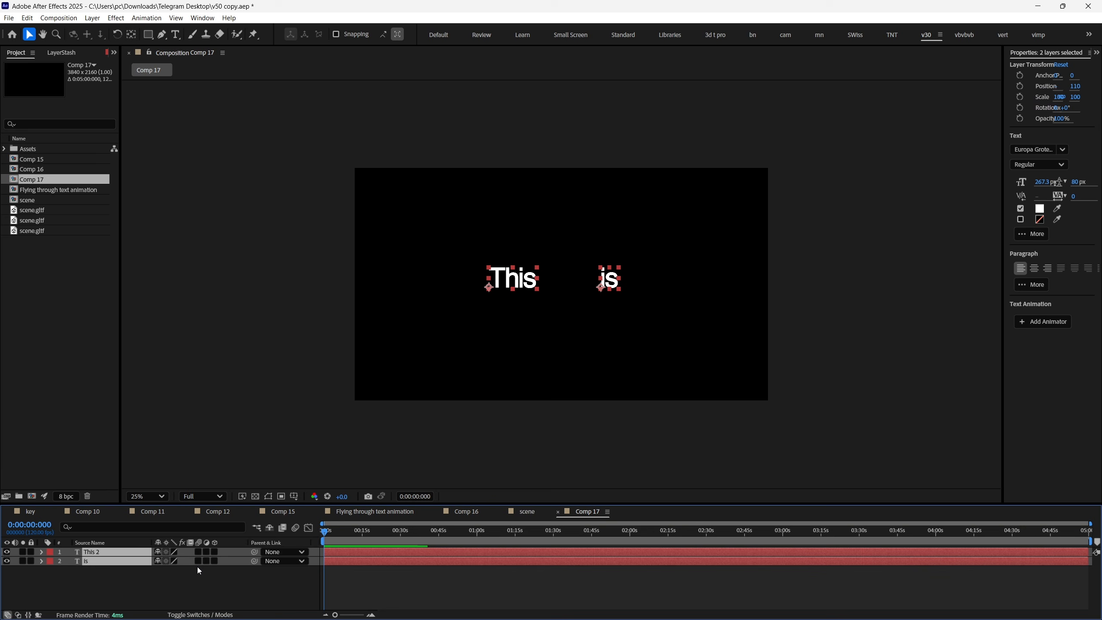
pyautogui.click(215, 551)
pyautogui.click(257, 583)
# Step: Centre 'This' in the frame and move 'is' well beyond the frame's right edge, checking both words in Draft 3D
pyautogui.click(565, 295)
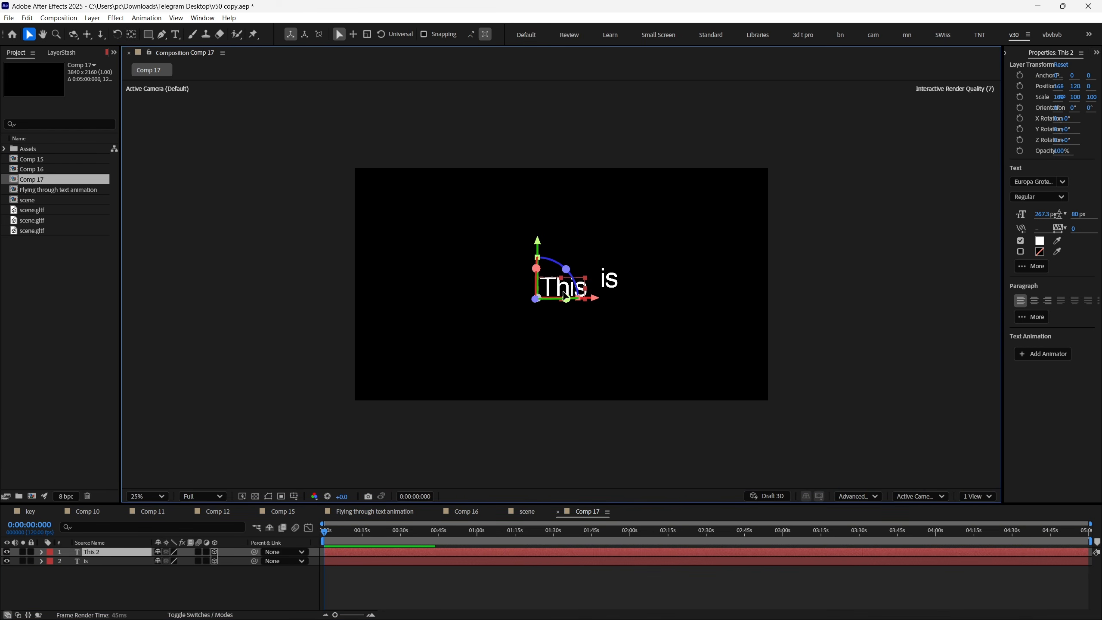
pyautogui.moveTo(563, 295); pyautogui.dragTo(552, 293)
pyautogui.click(609, 280)
pyautogui.moveTo(654, 289); pyautogui.dragTo(966, 288)
pyautogui.scroll(-1, 966, 288)
pyautogui.click(767, 496)
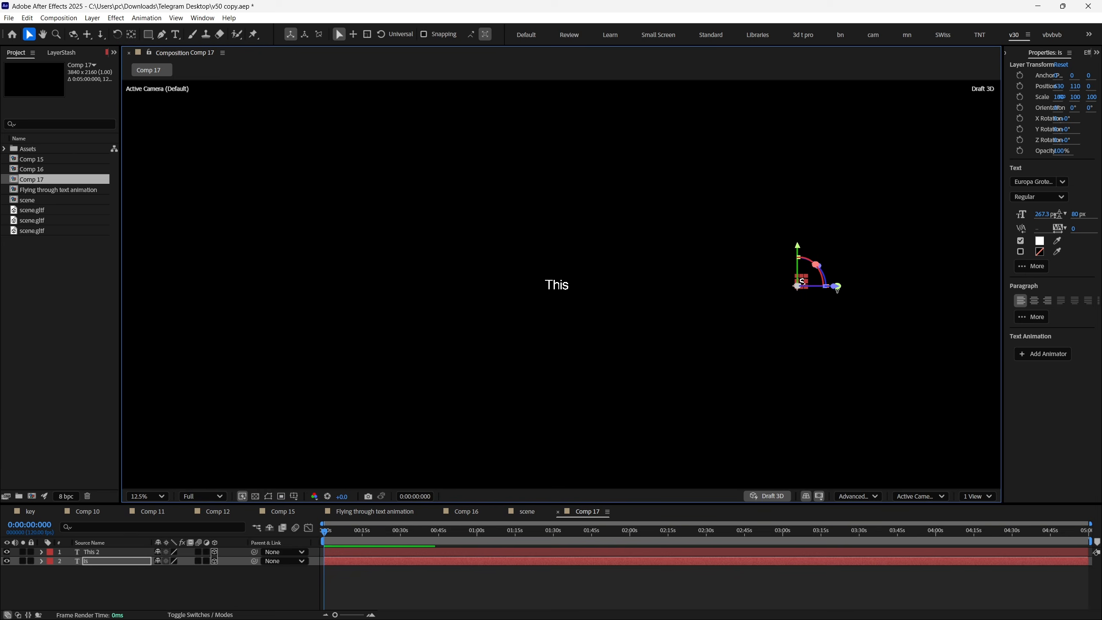
pyautogui.click(557, 285)
pyautogui.click(798, 284)
pyautogui.click(767, 496)
pyautogui.click(278, 598)
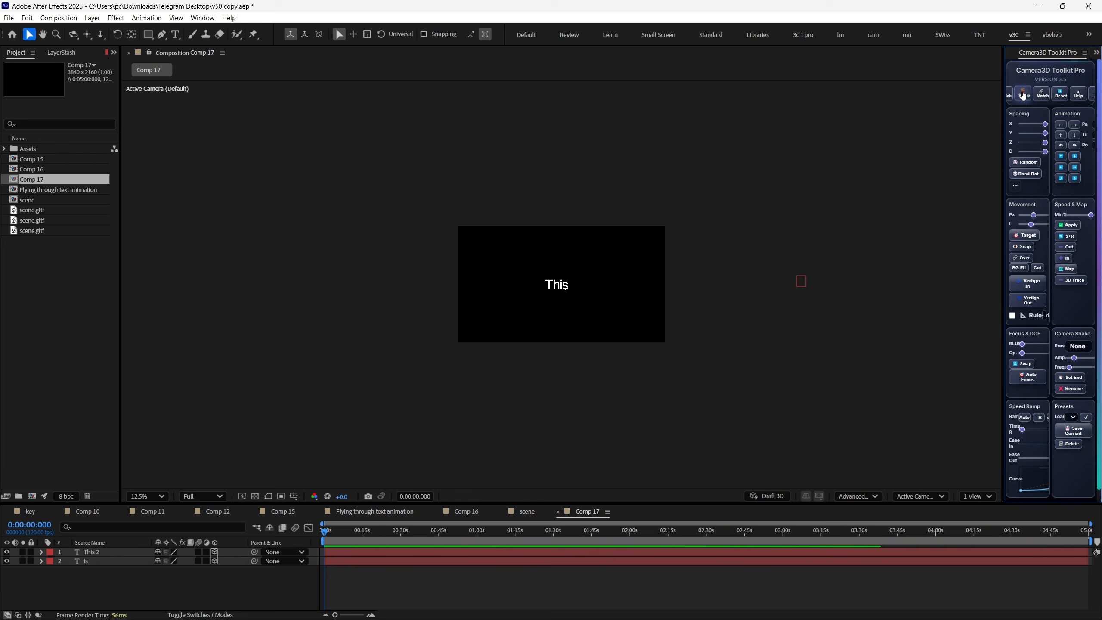
# Step: Create a camera parented to a null with the camera toolkit and show the null's Position property
pyautogui.click(1023, 93)
pyautogui.click(145, 561)
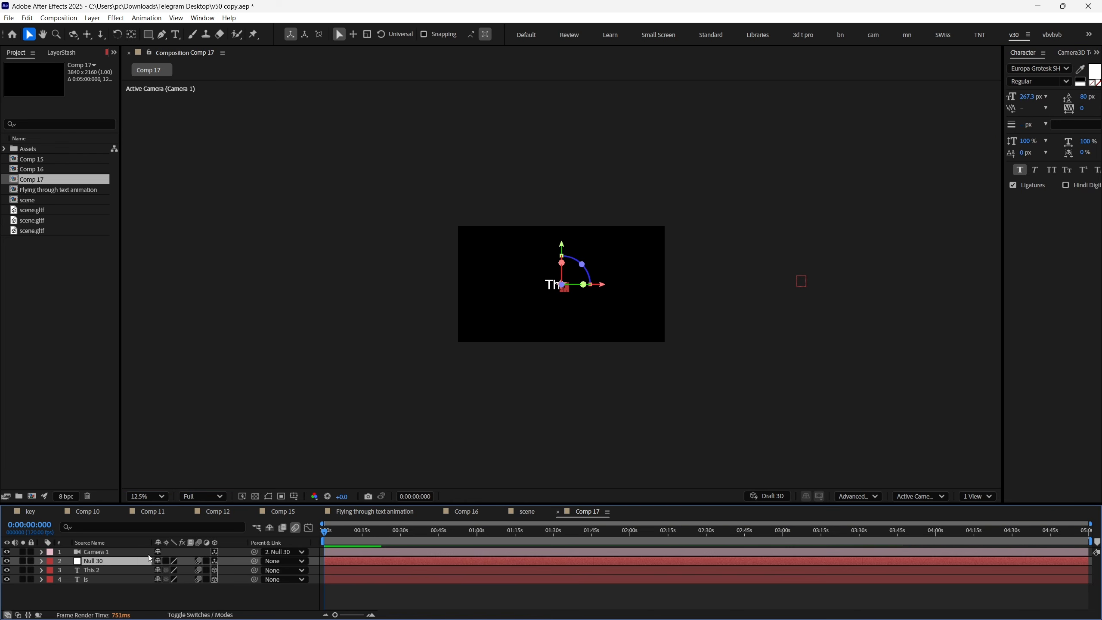
pyautogui.press('p')
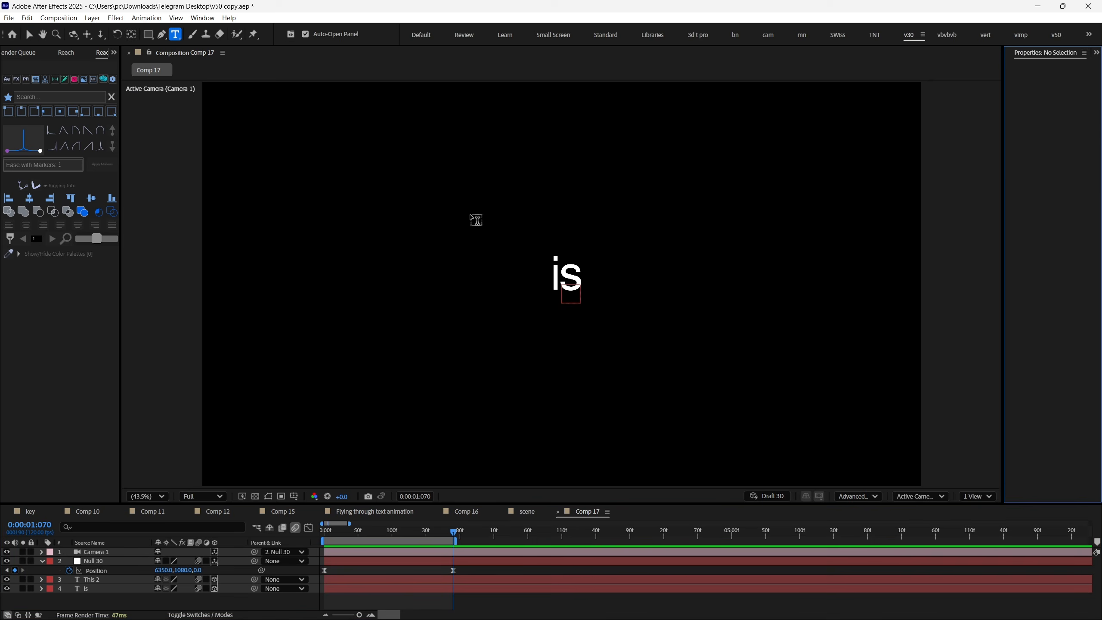
# Step: Add a text layer reading 'Diabolical' above the word 'is'
pyautogui.click(473, 219)
pyautogui.write('Dia')
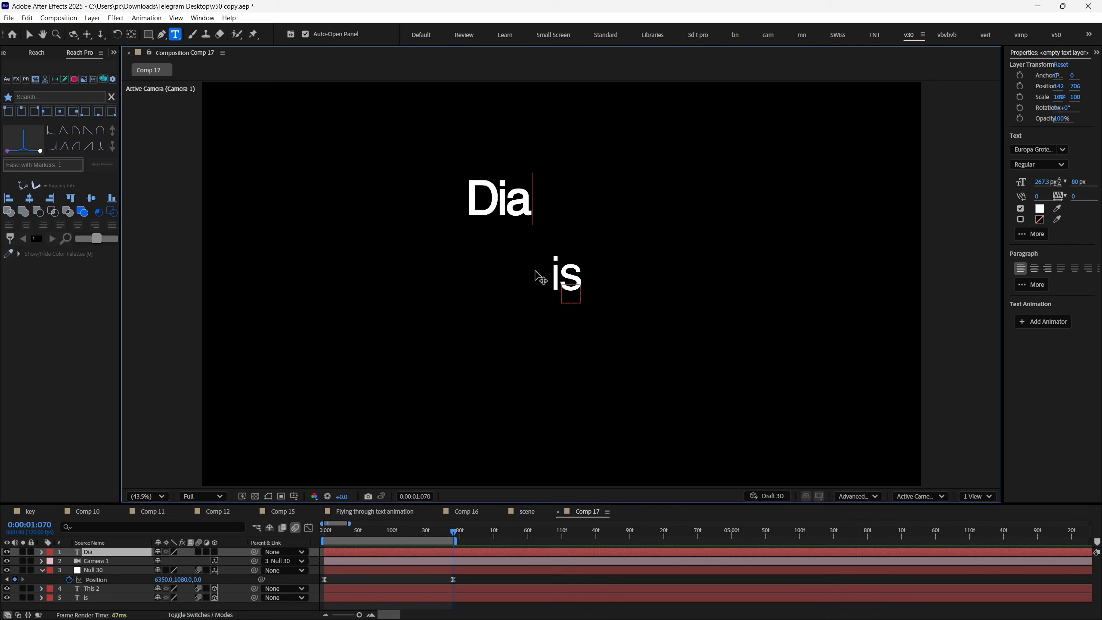
pyautogui.write('bolical')
pyautogui.press('Escape')
pyautogui.press('v')
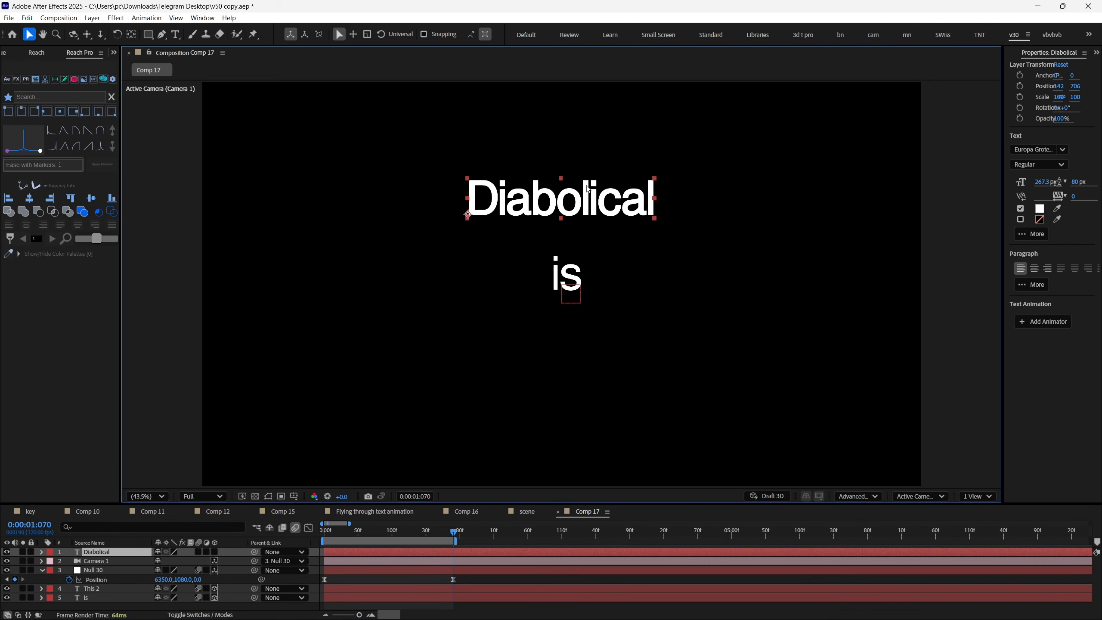
# Step: Make the 'Diabolical' text layer 3D and show its Position property
pyautogui.click(215, 552)
pyautogui.press('p')
pyautogui.press(',')
pyautogui.press(',')
pyautogui.press(',')
pyautogui.press(',')
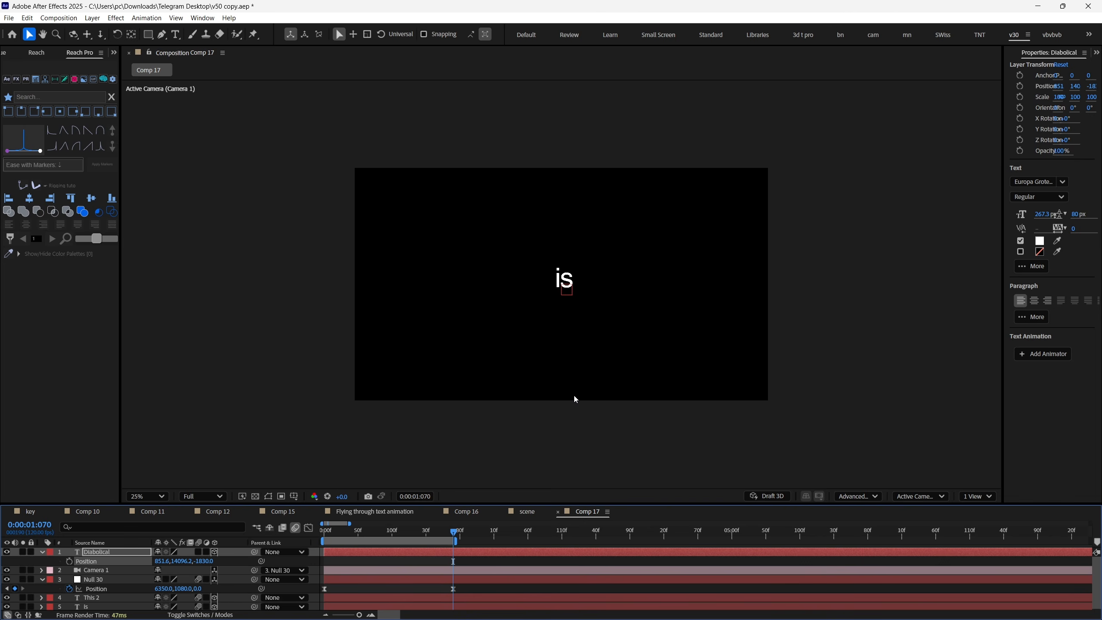
pyautogui.scroll(-1, 316, 300)
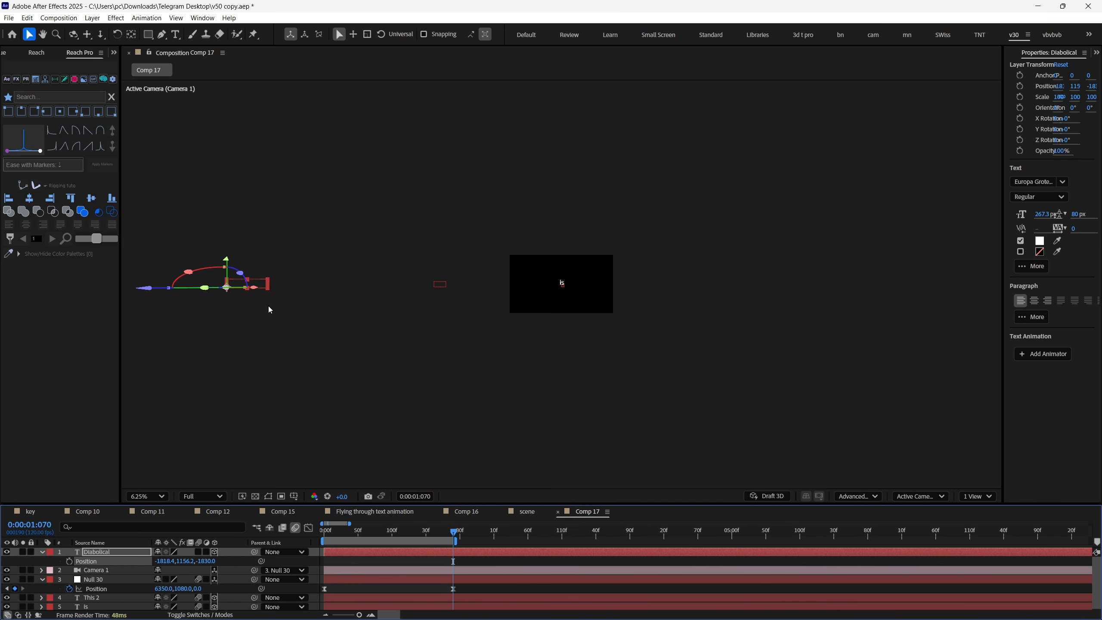
# Step: Move 'Diabolical' just below 'is' at about X 5803, Y 1403, and adjust its depth along Z
pyautogui.moveTo(271, 287); pyautogui.dragTo(592, 288)
pyautogui.scroll(2, 563, 269)
pyautogui.moveTo(510, 241); pyautogui.dragTo(511, 279)
pyautogui.moveTo(566, 337); pyautogui.dragTo(528, 337)
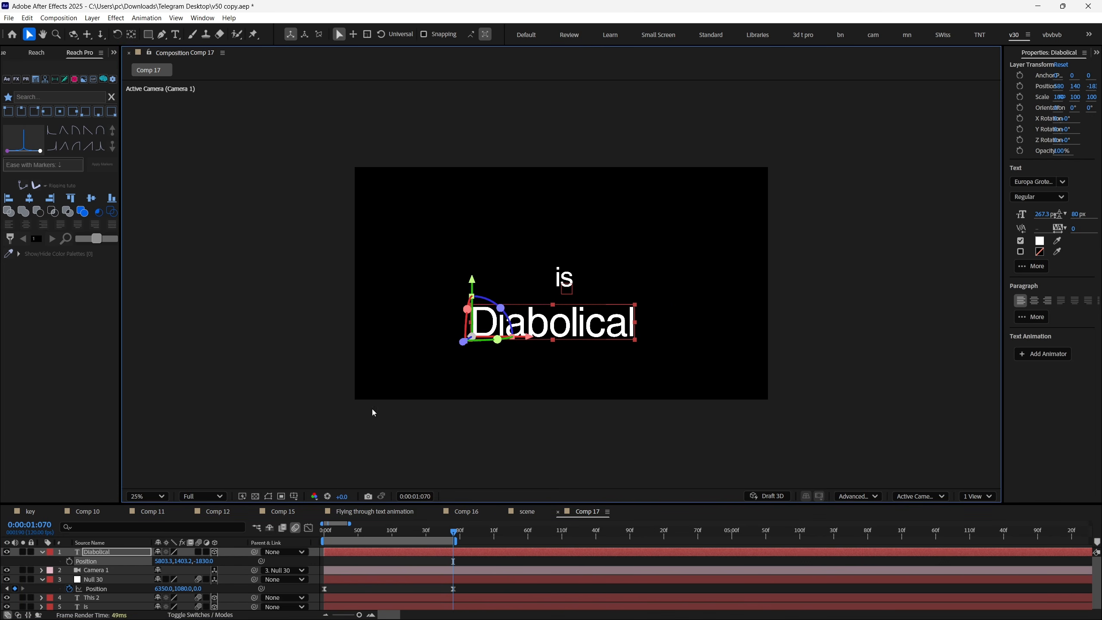
pyautogui.moveTo(205, 561); pyautogui.dragTo(350, 528)
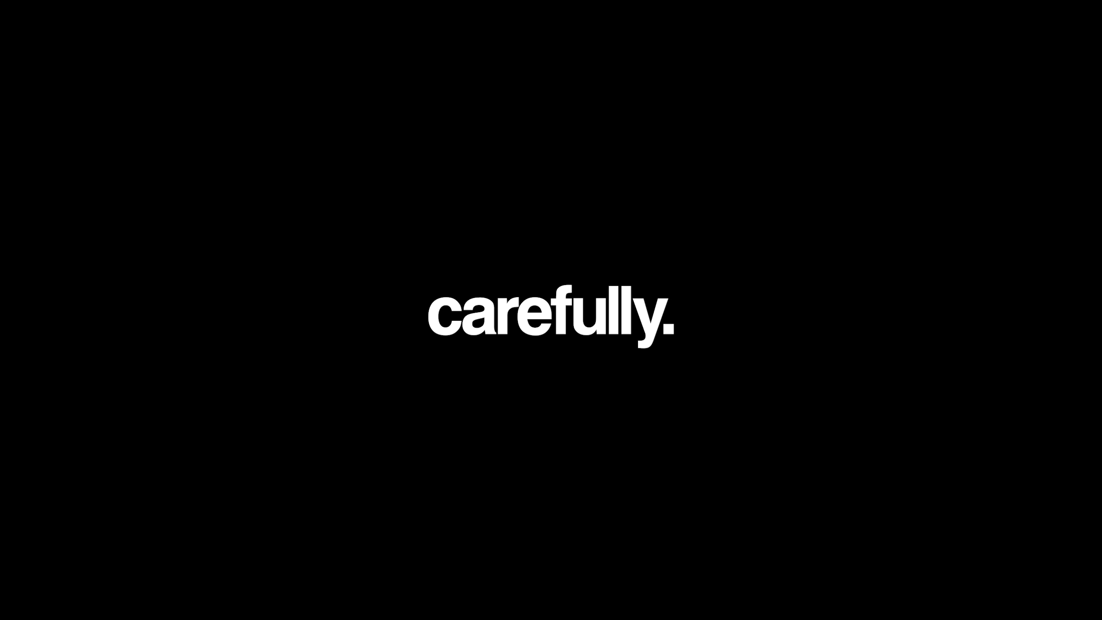
# Step: Make the sukuna image layer in Comp 17 3D
pyautogui.click(353, 555)
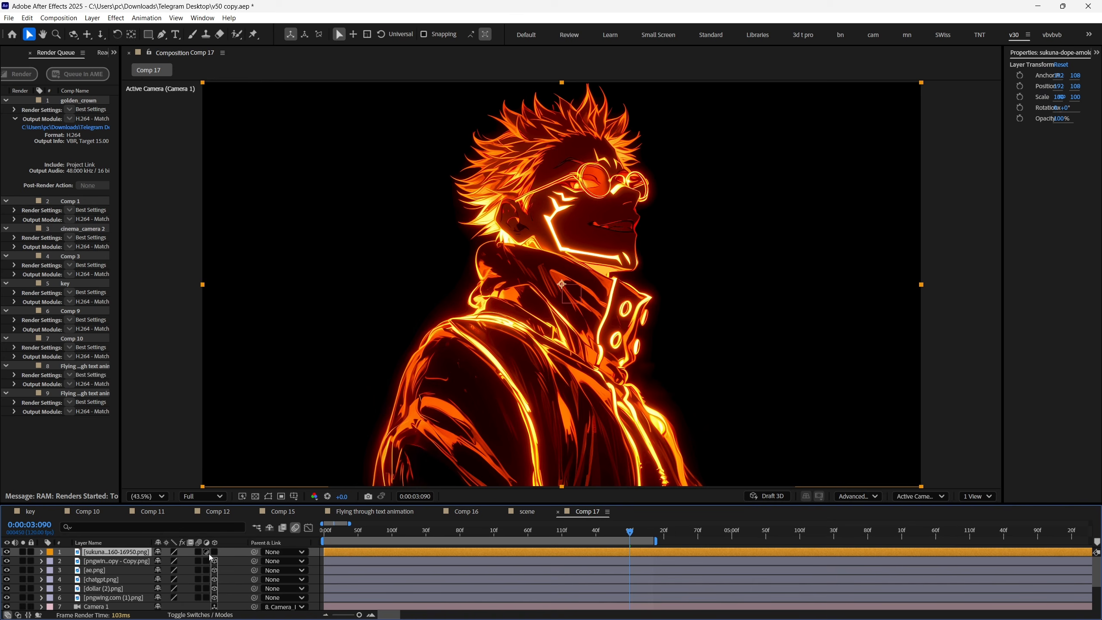
pyautogui.click(215, 553)
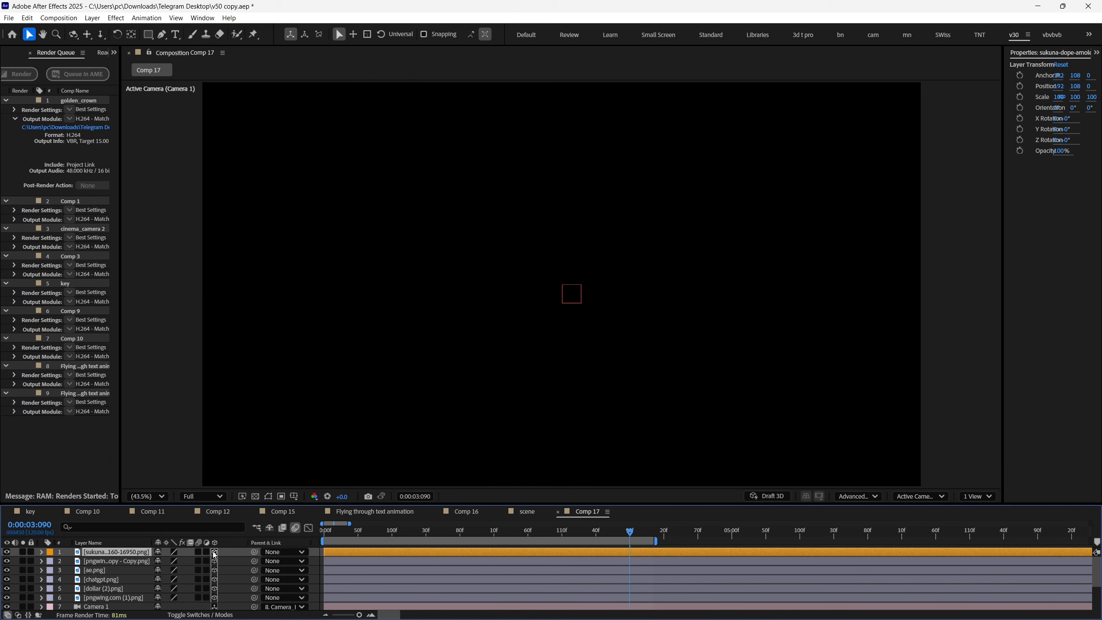
# Step: Look up what Ctrl+Alt+Home is assigned to in the keyboard shortcuts editor
pyautogui.hotkey('ctrl', 'alt', "'")
pyautogui.click(249, 345)
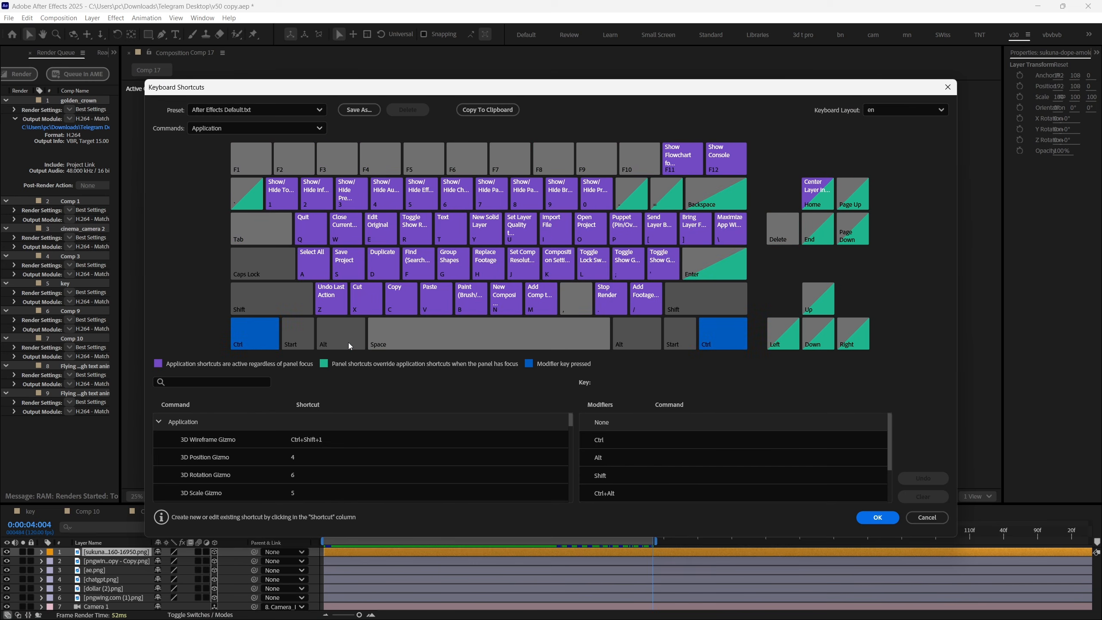
pyautogui.click(348, 343)
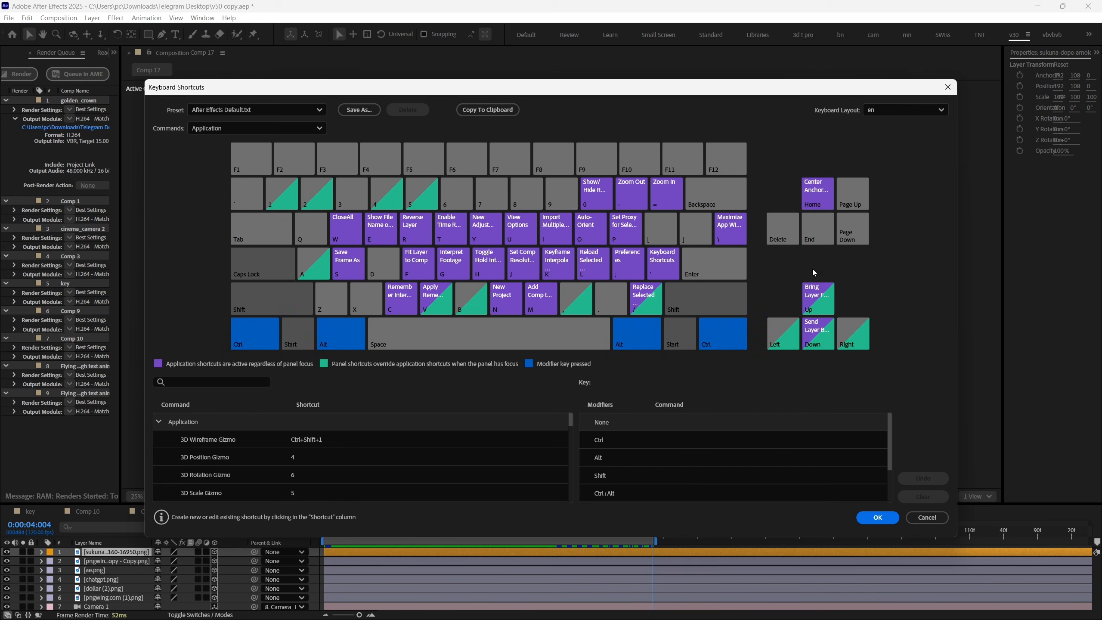
pyautogui.click(818, 205)
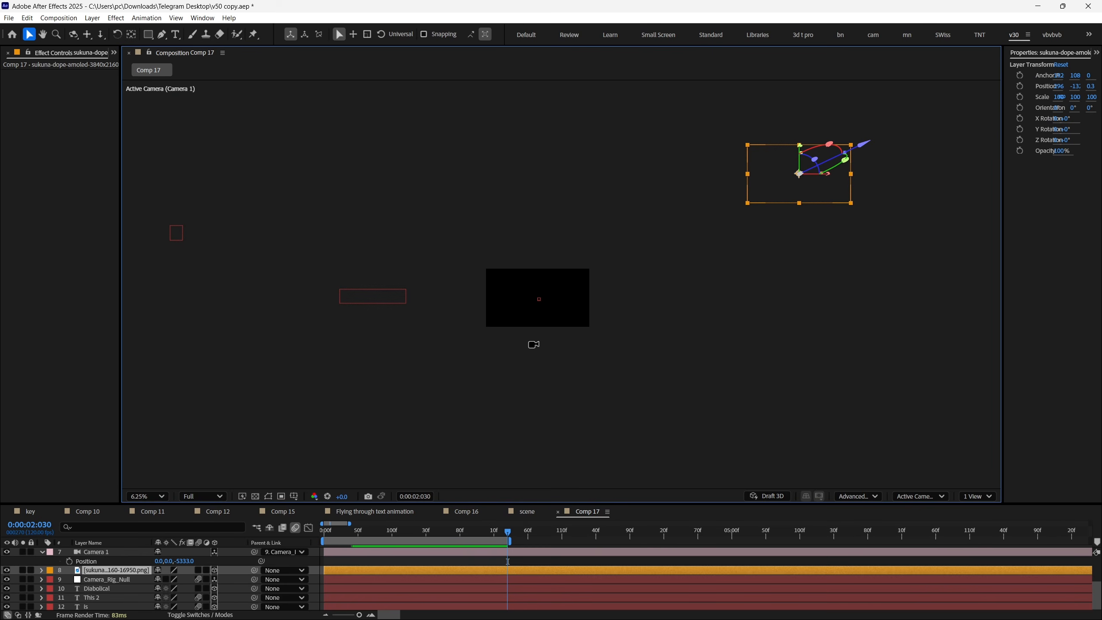
# Step: Try bringing the selected sukuna image into Camera 1's frame with Look at Selected Layers
pyautogui.hotkey('ctrl', 'alt', 'shift', '\\')
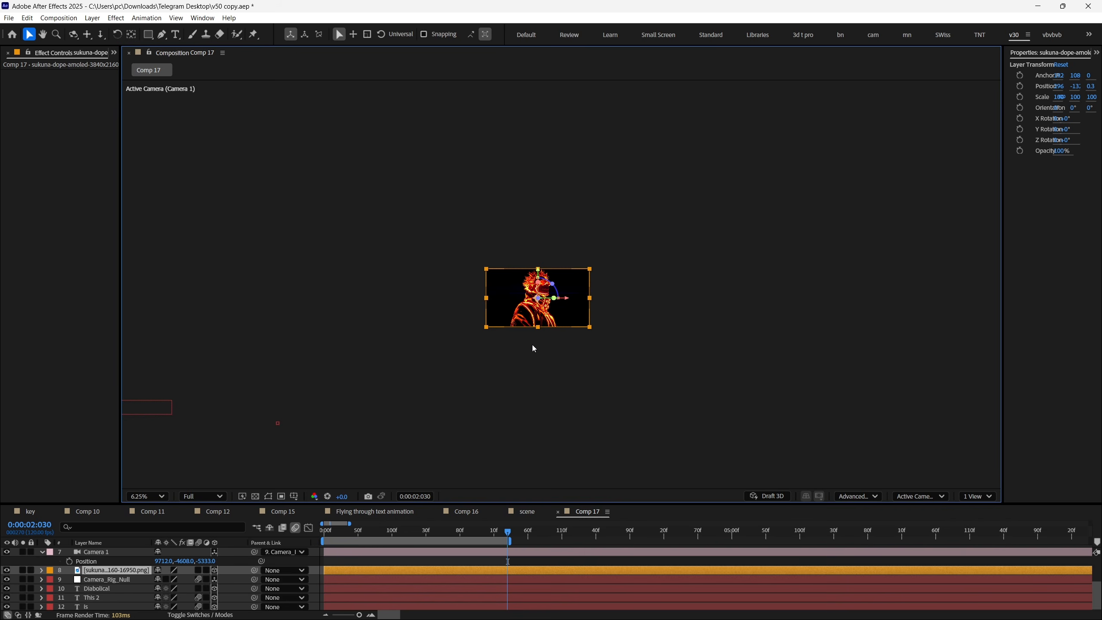
pyautogui.press('h')
pyautogui.moveTo(495, 368); pyautogui.dragTo(750, 287)
pyautogui.press('v')
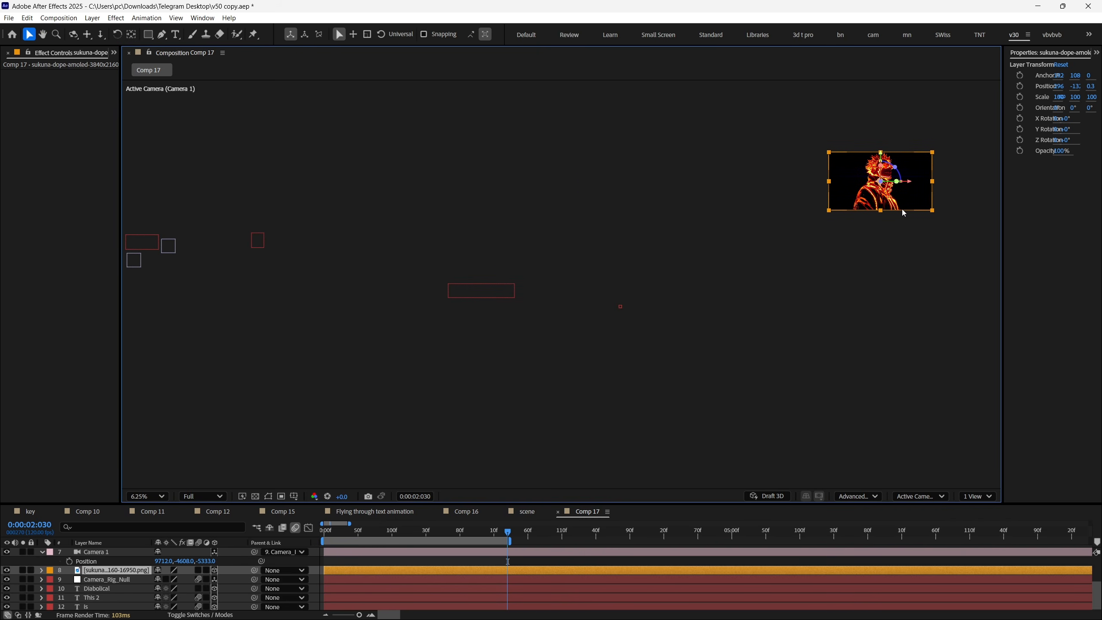
pyautogui.hotkey('ctrl', 'z')
pyautogui.hotkey('ctrl', 'z')
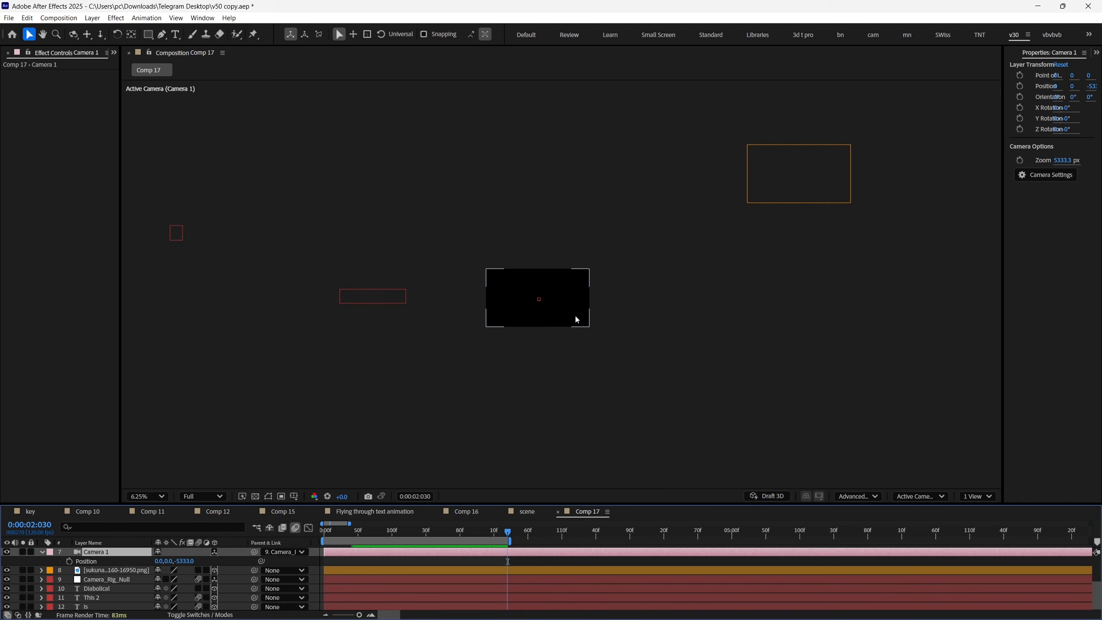
pyautogui.click(812, 190)
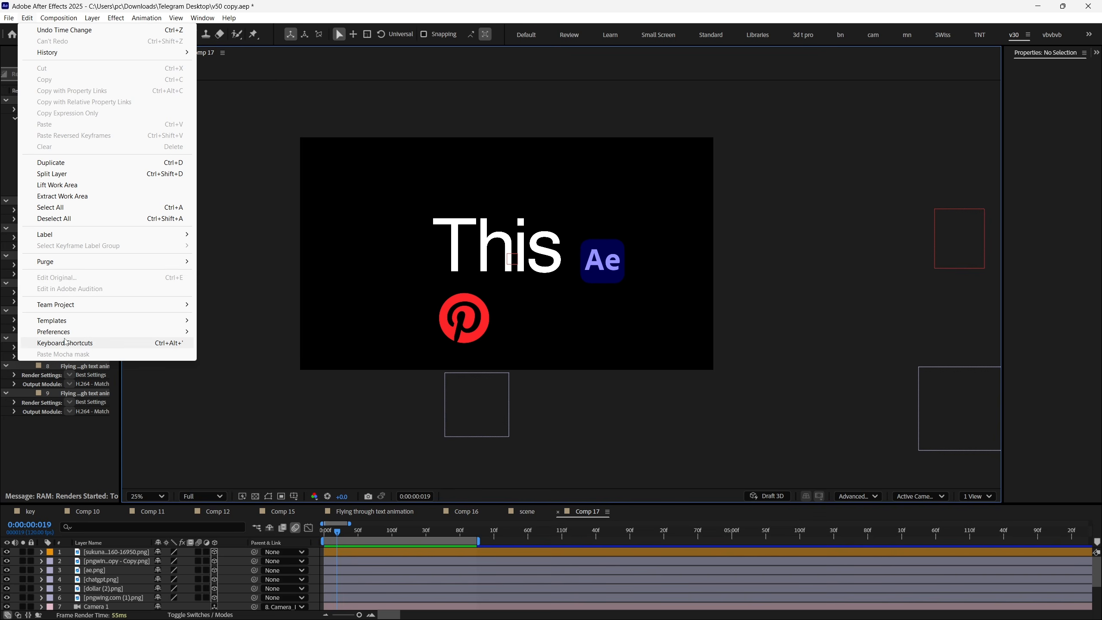
# Step: Inspect the Ctrl+Home assignment in the keyboard shortcuts editor and search the commands for 'center l'
pyautogui.click(65, 343)
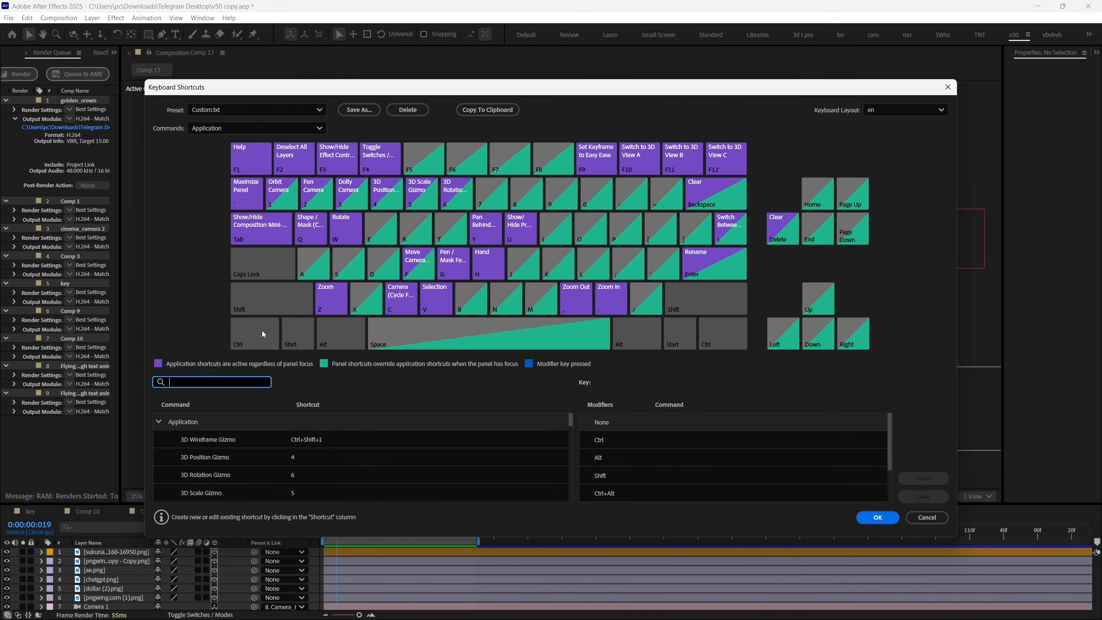
pyautogui.click(262, 331)
pyautogui.click(825, 203)
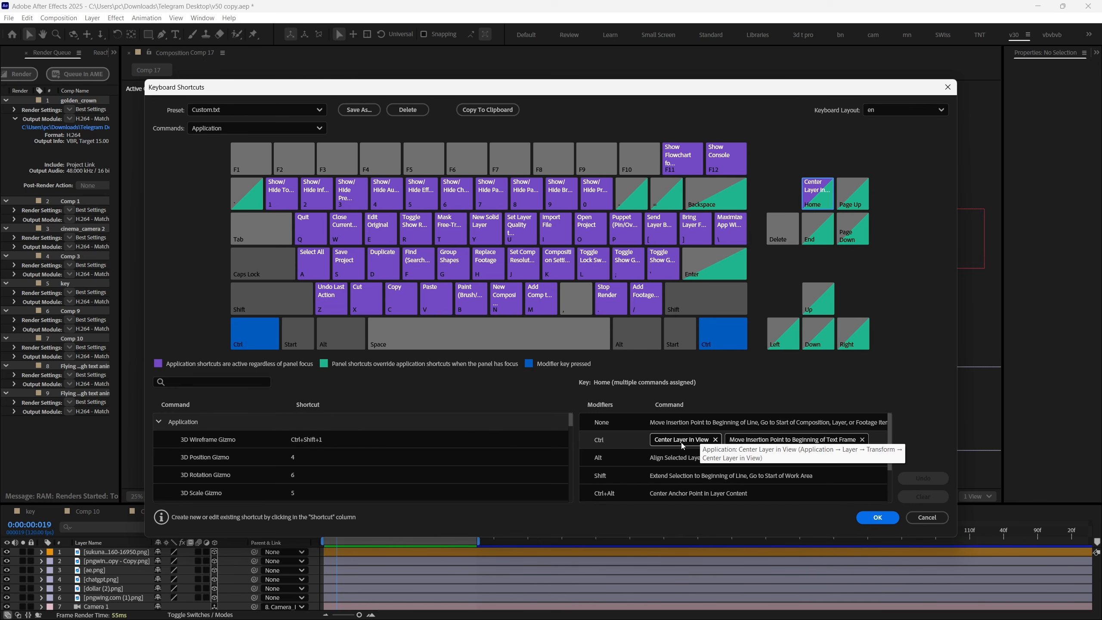
pyautogui.click(216, 378)
pyautogui.write('center l')
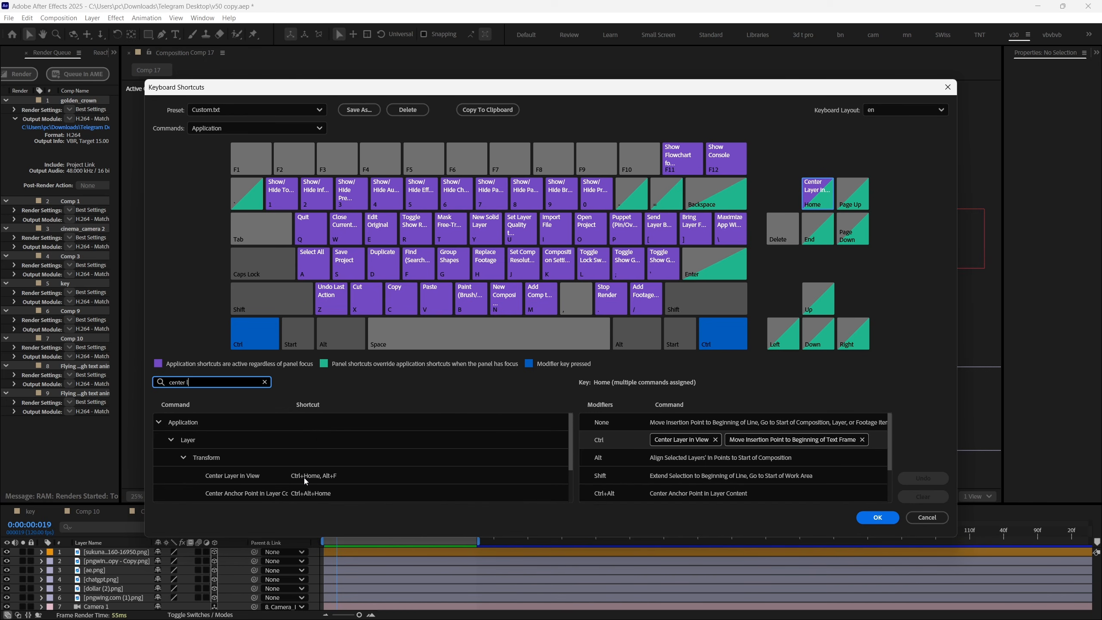
# Step: Give the Center Anchor Point in Layer Content command the extra shortcut Alt+A in place of Ctrl+Alt+F
pyautogui.click(325, 481)
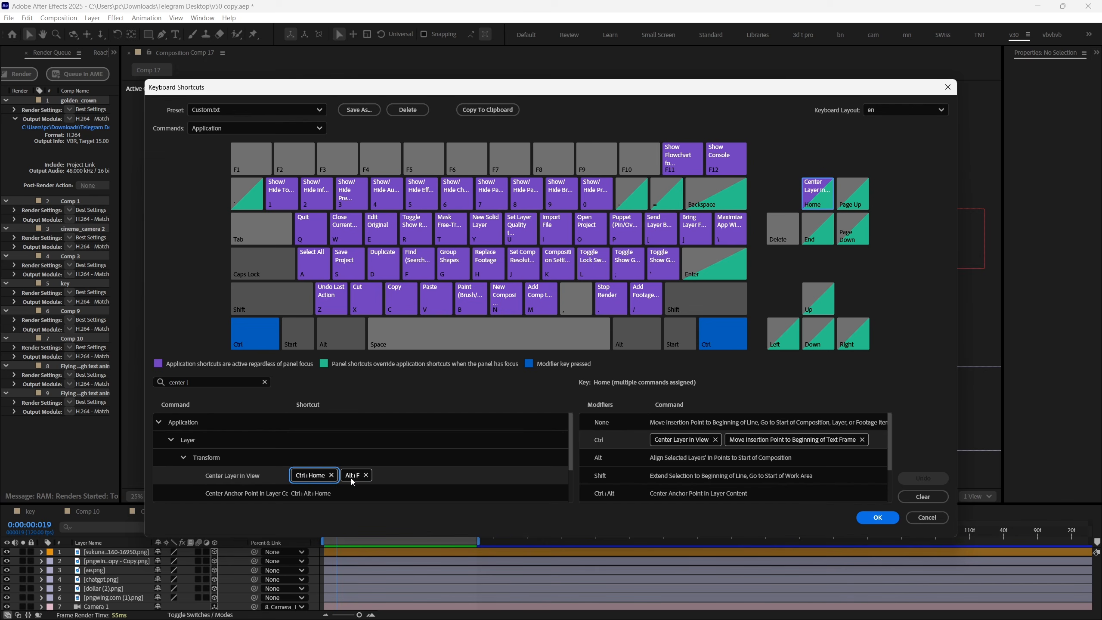
pyautogui.hotkey('ctrl', 'alt', 'f')
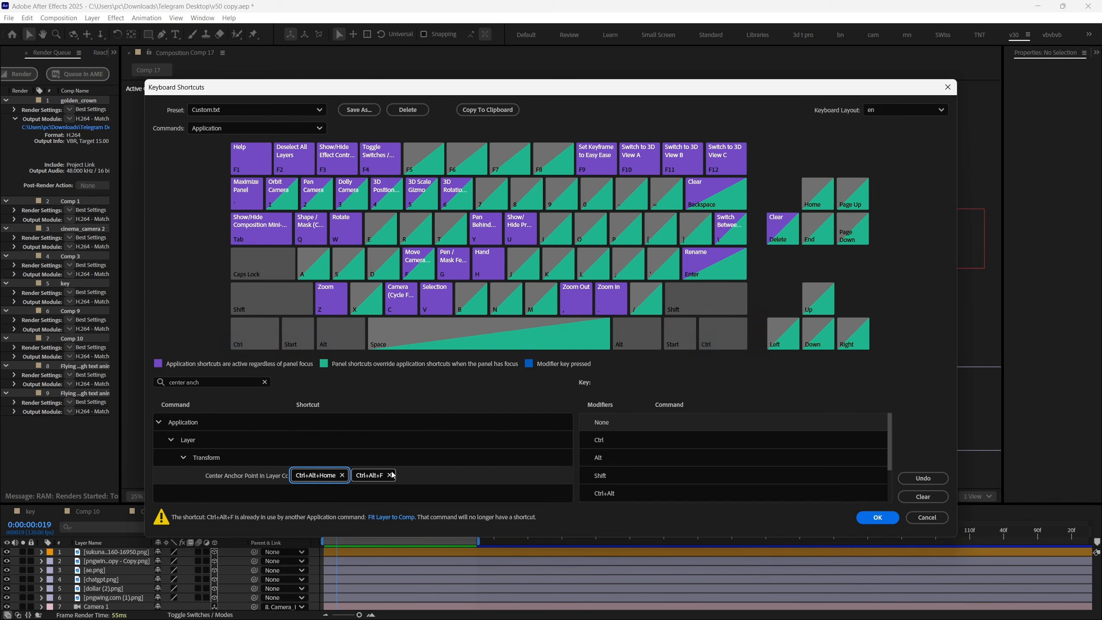
pyautogui.click(384, 477)
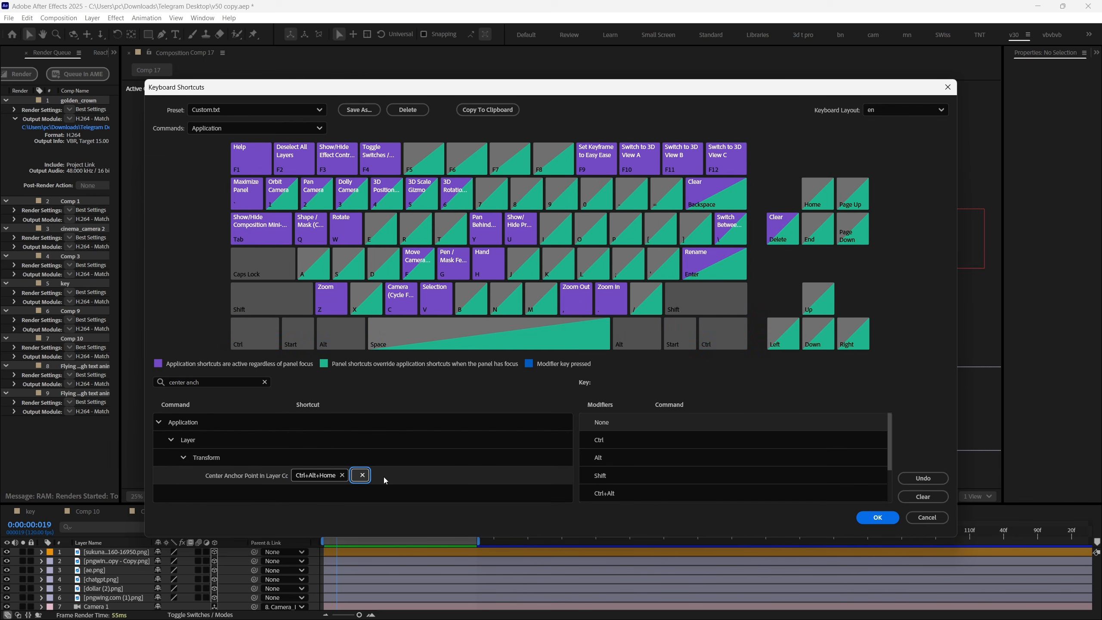
pyautogui.hotkey('alt', 'a')
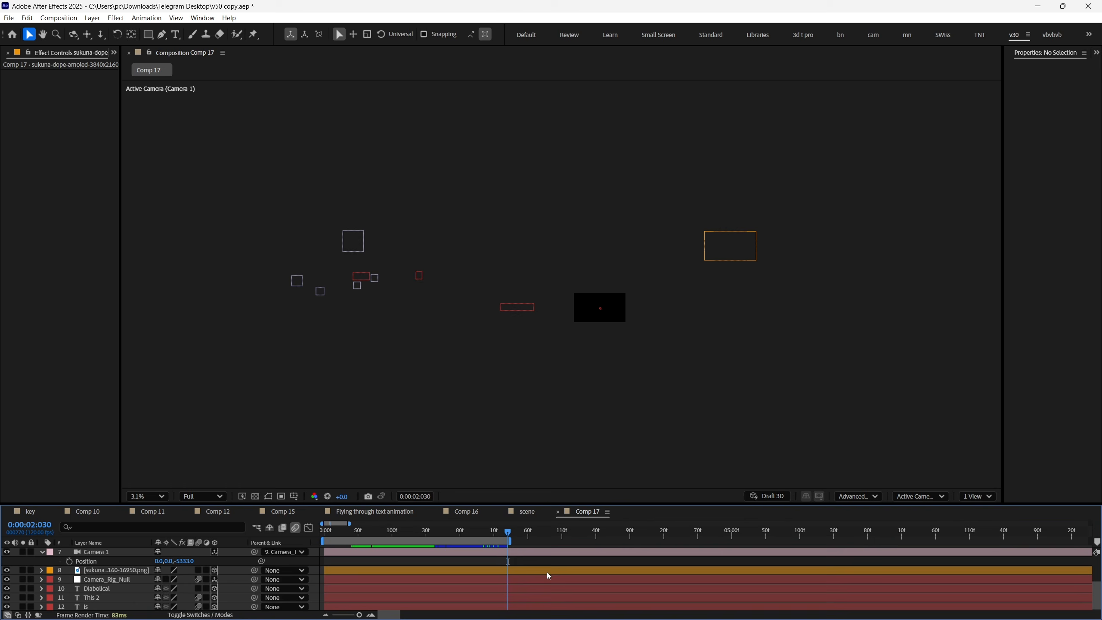
# Step: Bring Camera 1 to the sukuna image layer, shift its X position to about 10268 and adjust its Y position
pyautogui.click(547, 572)
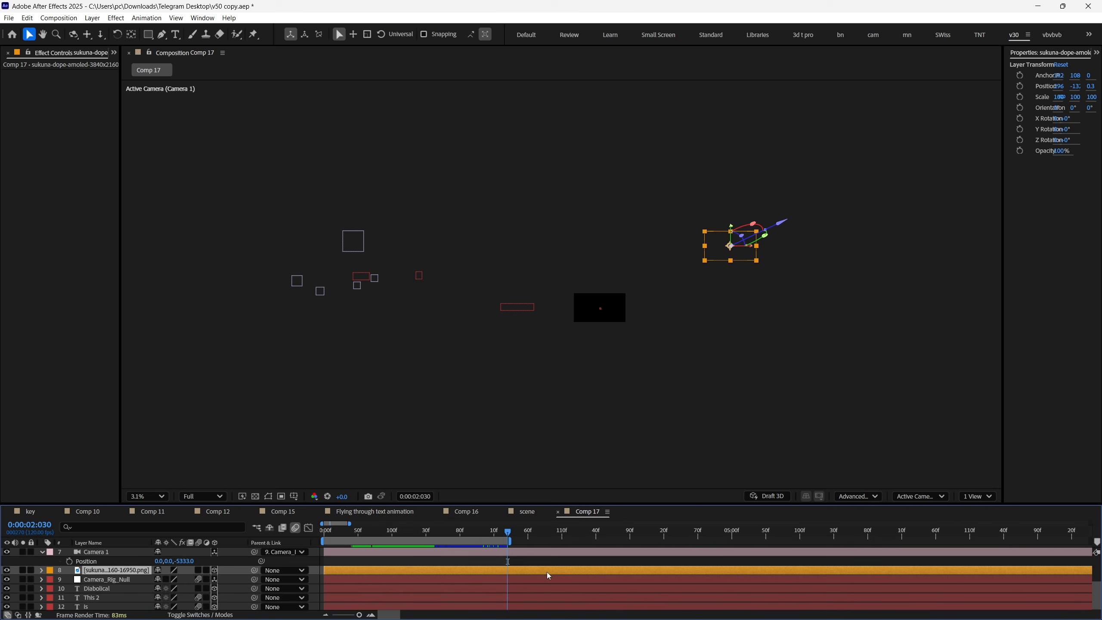
pyautogui.press('f')
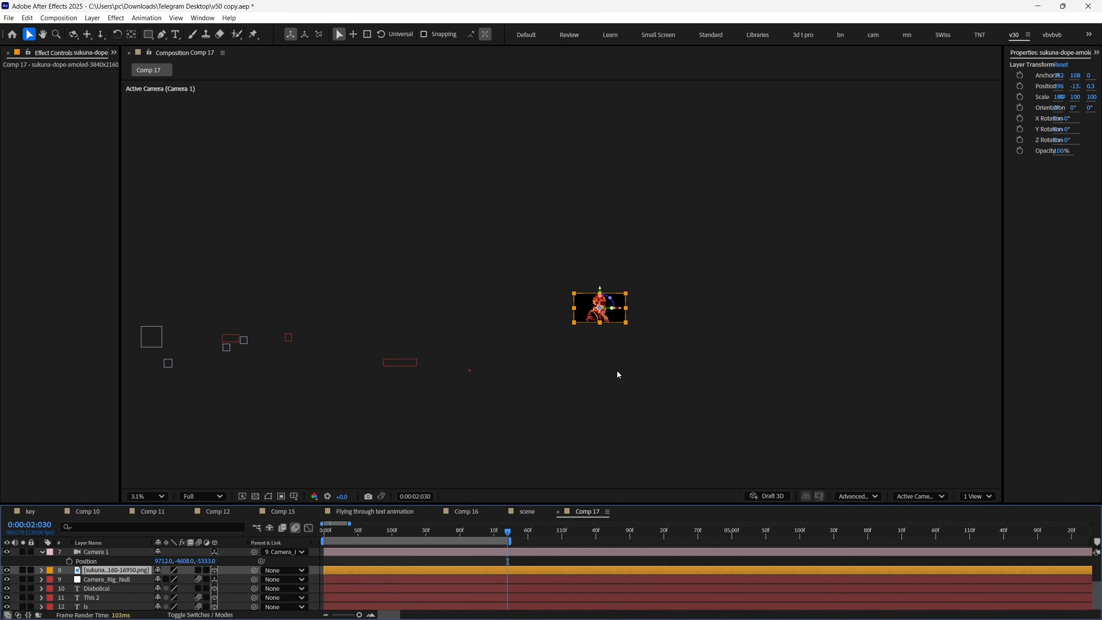
pyautogui.scroll(2, 589, 321)
pyautogui.moveTo(697, 327); pyautogui.dragTo(534, 241)
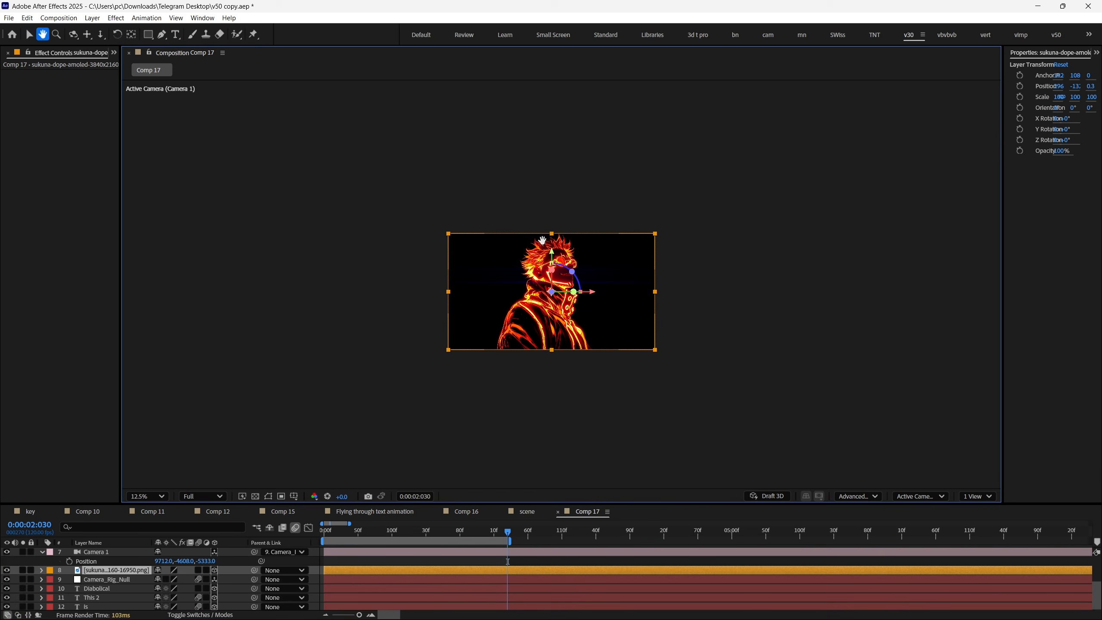
pyautogui.moveTo(165, 560); pyautogui.dragTo(436, 532)
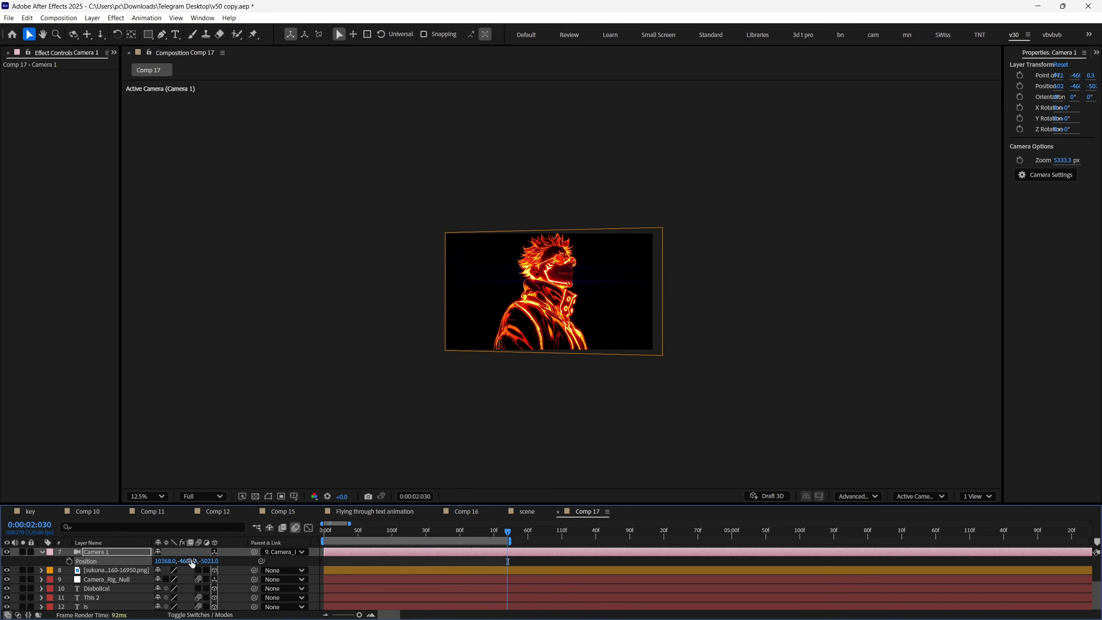
pyautogui.moveTo(192, 563); pyautogui.dragTo(574, 509)
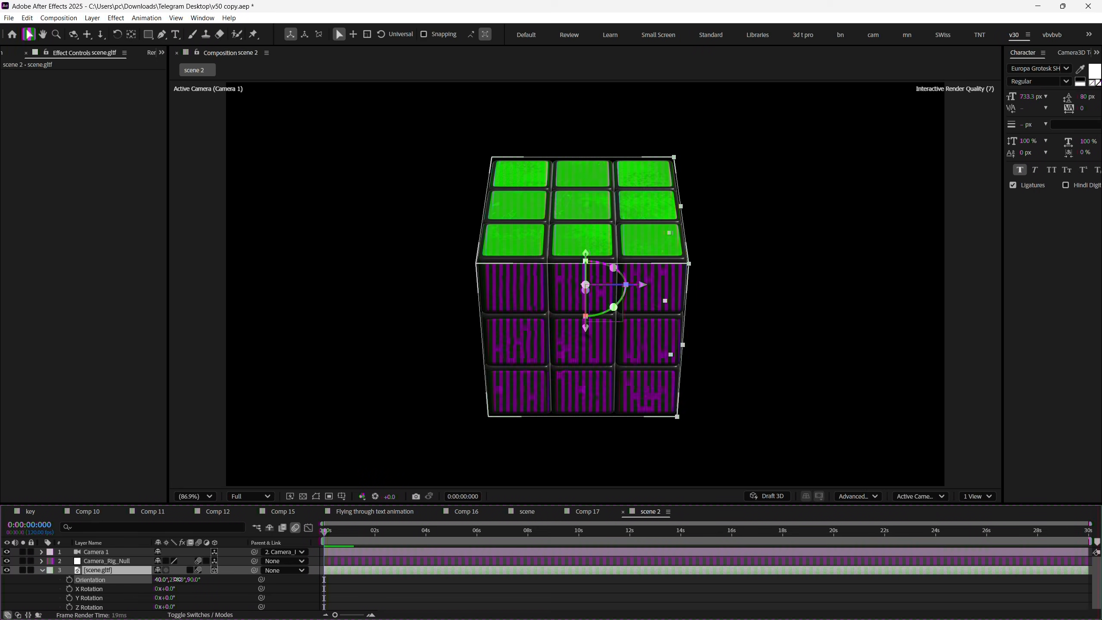
# Step: Try a different Y orientation on the scene.gltf cube, and view it from another angle in Draft 3D
pyautogui.moveTo(178, 580); pyautogui.dragTo(203, 580)
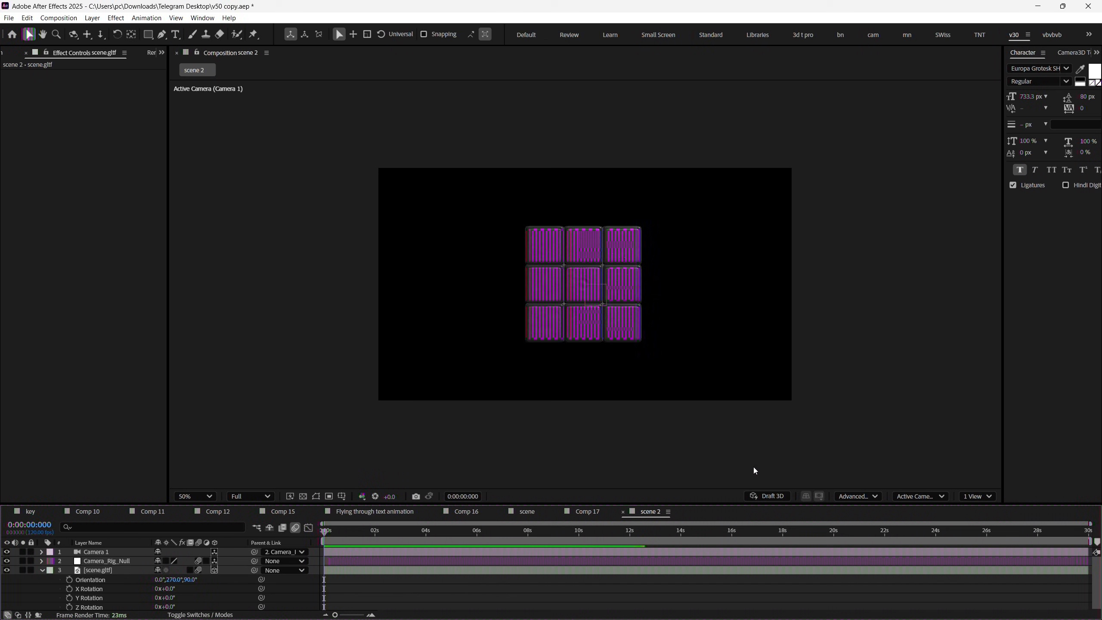
pyautogui.click(776, 499)
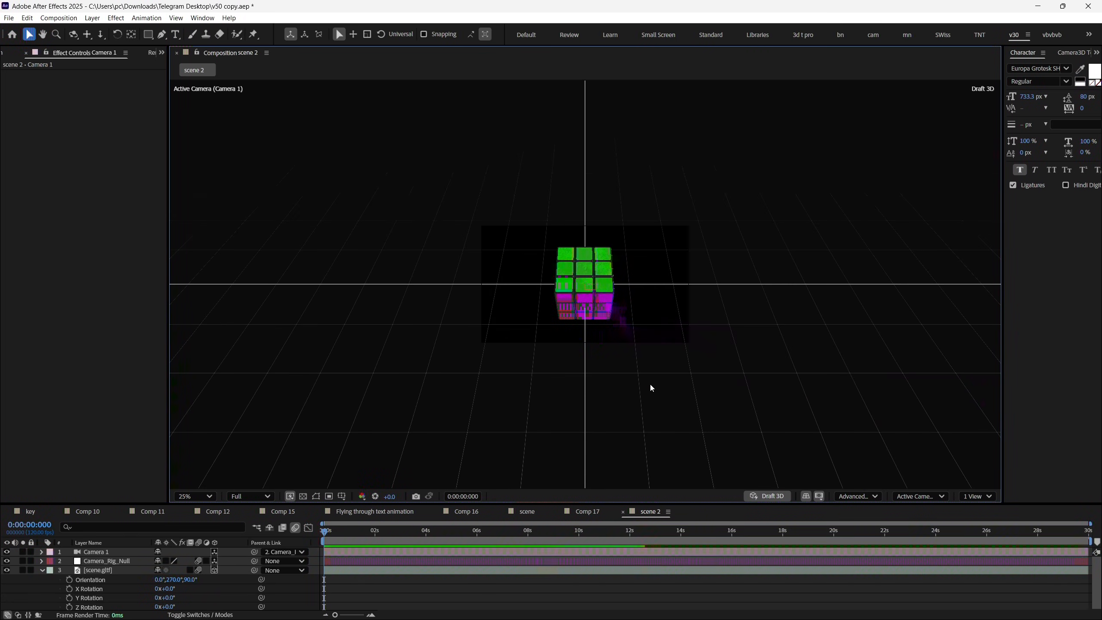
pyautogui.hotkey('ctrl', 'z')
pyautogui.moveTo(616, 331); pyautogui.dragTo(585, 345)
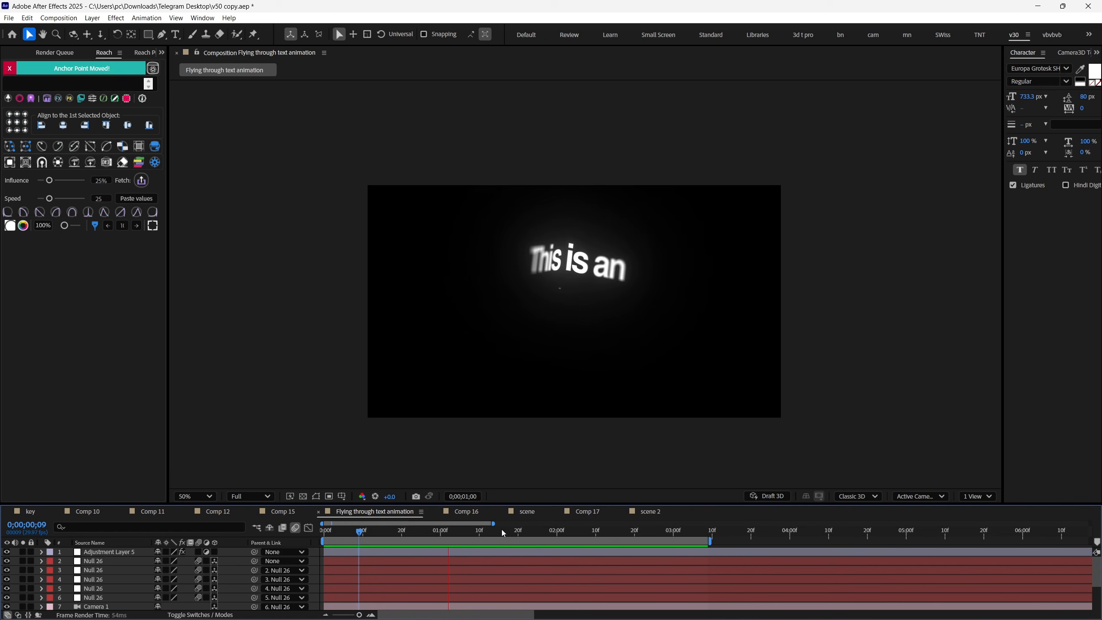
# Step: Scrub through the Flying through text animation, viewing it in normal and Draft 3D preview
pyautogui.moveTo(504, 532); pyautogui.dragTo(668, 549)
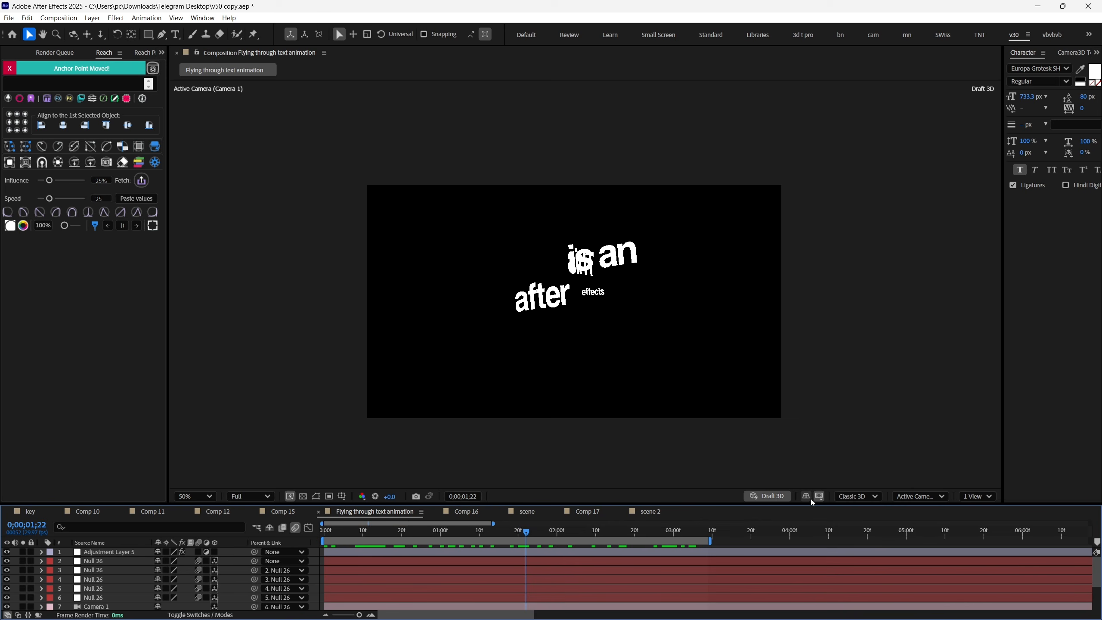
pyautogui.moveTo(495, 535); pyautogui.dragTo(477, 544)
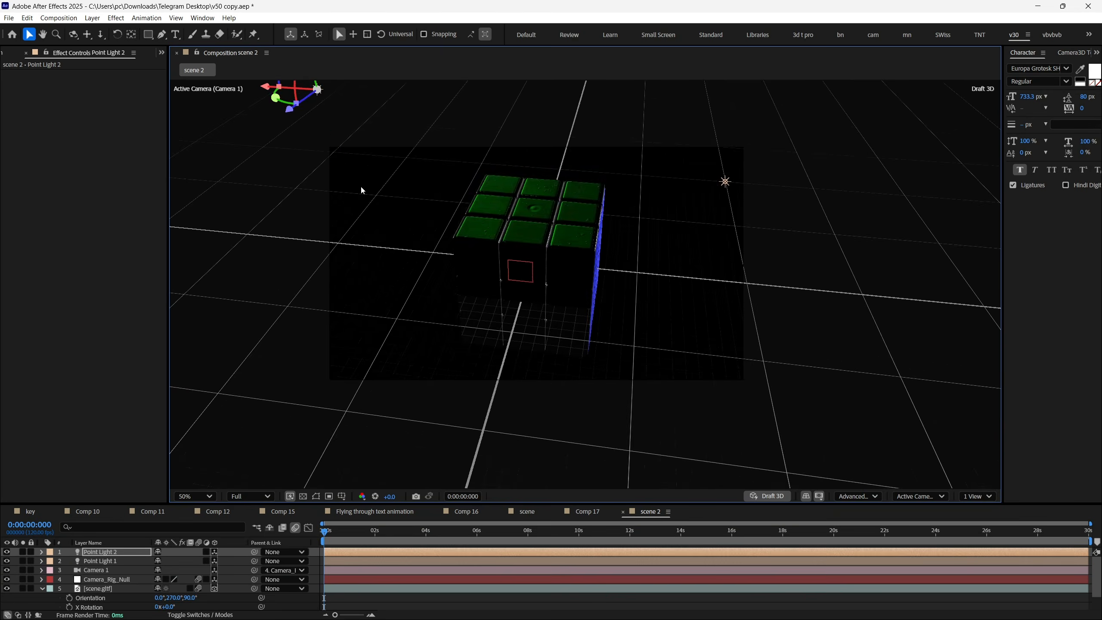
# Step: Reposition Point Light 2 beside the cube in scene 2, adjust Point Light 1's settings and open Point Light 2's
pyautogui.moveTo(278, 331); pyautogui.dragTo(245, 123)
pyautogui.click(334, 228)
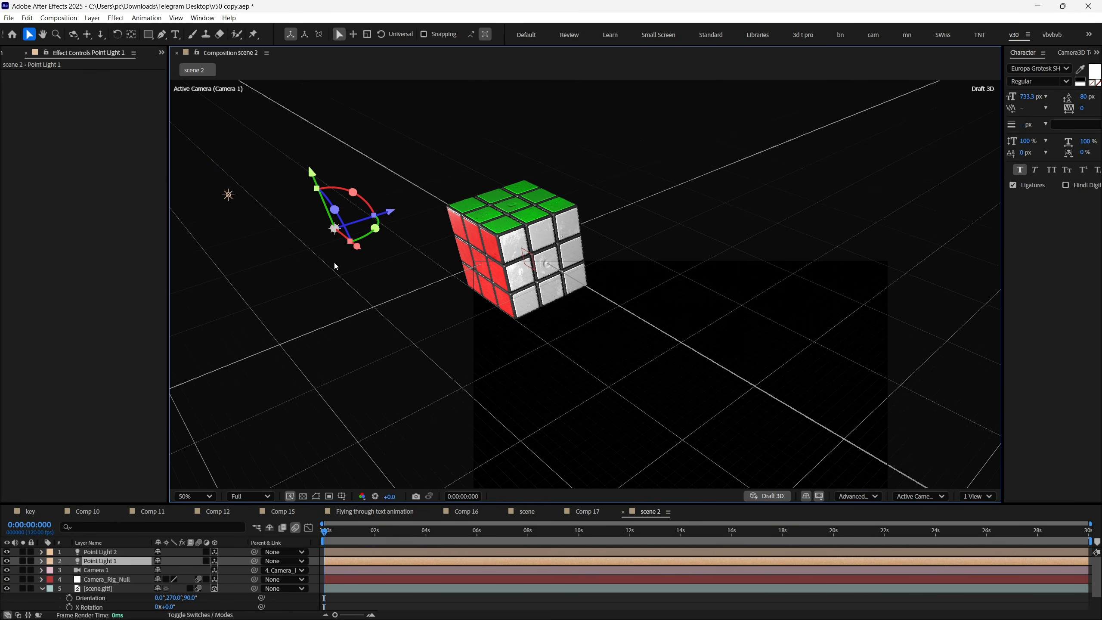
pyautogui.doubleClick(100, 561)
pyautogui.moveTo(176, 258)
pyautogui.mouseDown()
pyautogui.moveTo(167, 259)
pyautogui.moveTo(191, 258)
pyautogui.mouseUp()
pyautogui.click(218, 478)
pyautogui.doubleClick(100, 551)
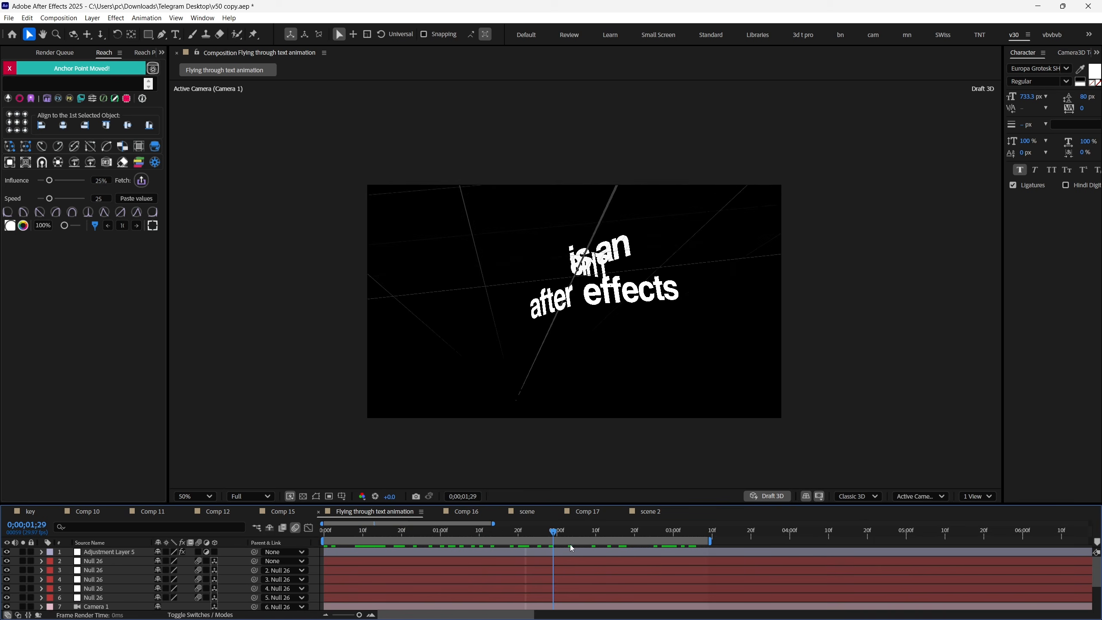
# Step: Lower the Draft 3D extended viewer's opacity in the text animation, and set it to about 26% in scene 2
pyautogui.click(818, 499)
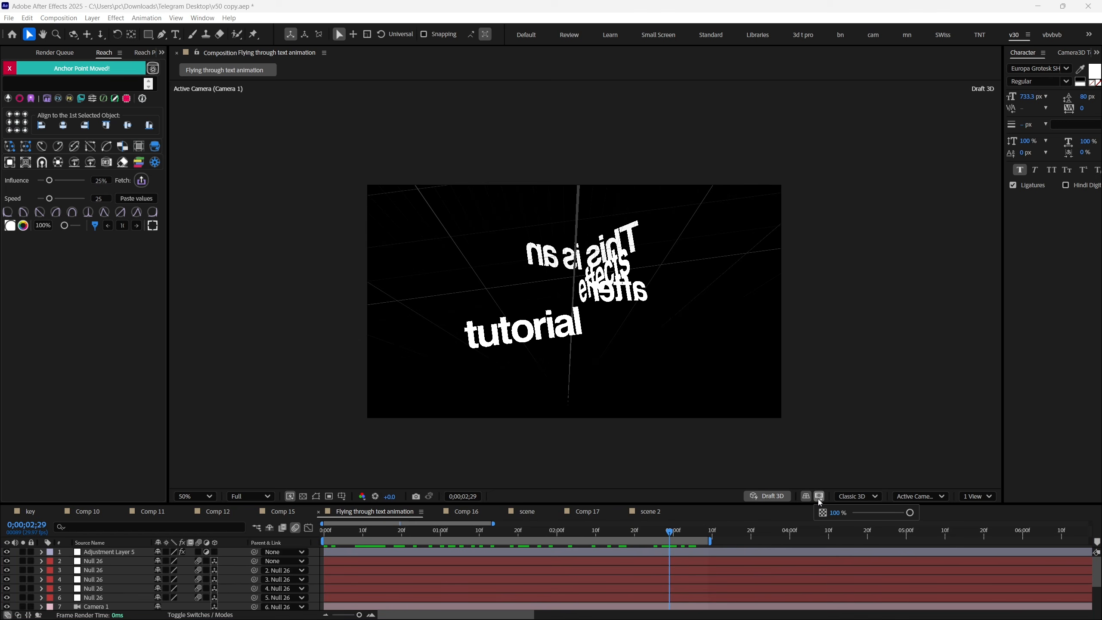
pyautogui.moveTo(872, 517); pyautogui.dragTo(823, 522)
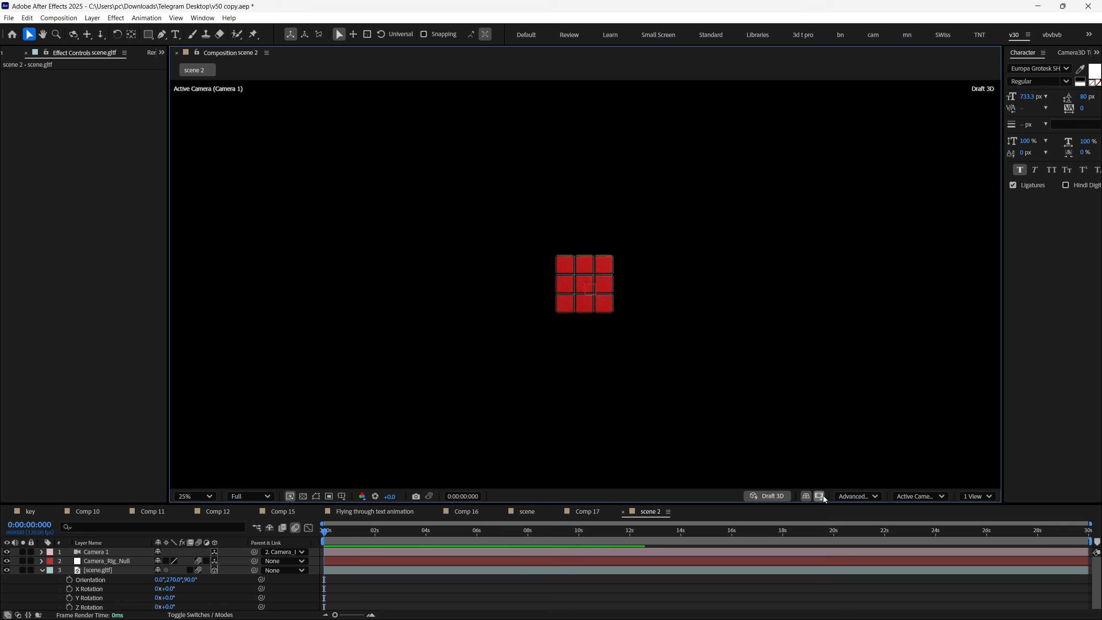
pyautogui.moveTo(825, 500)
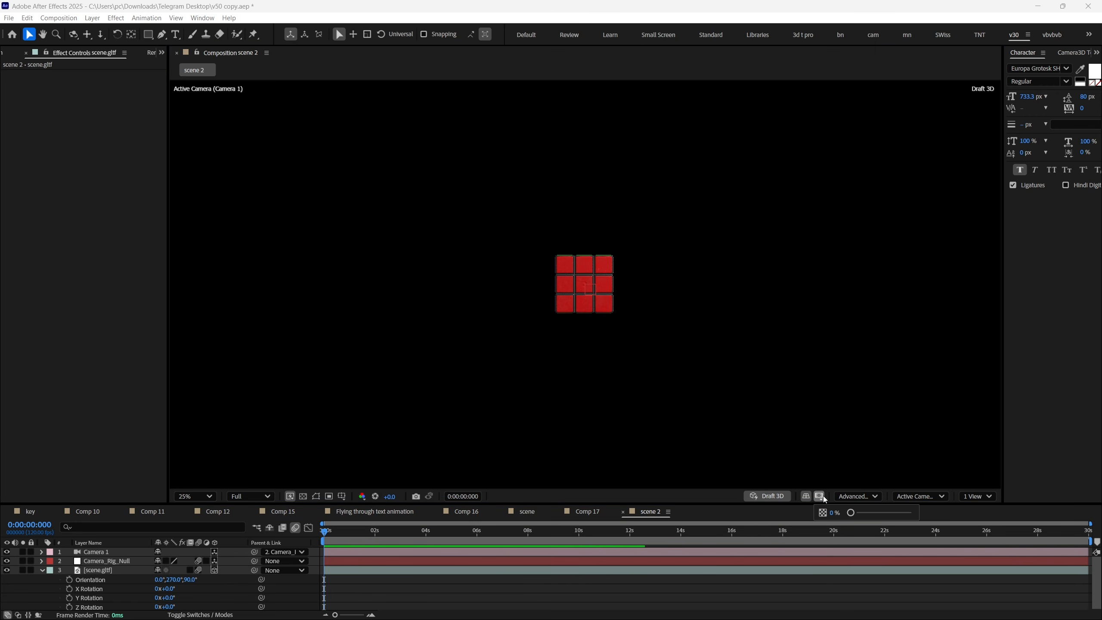
pyautogui.moveTo(859, 513); pyautogui.dragTo(873, 518)
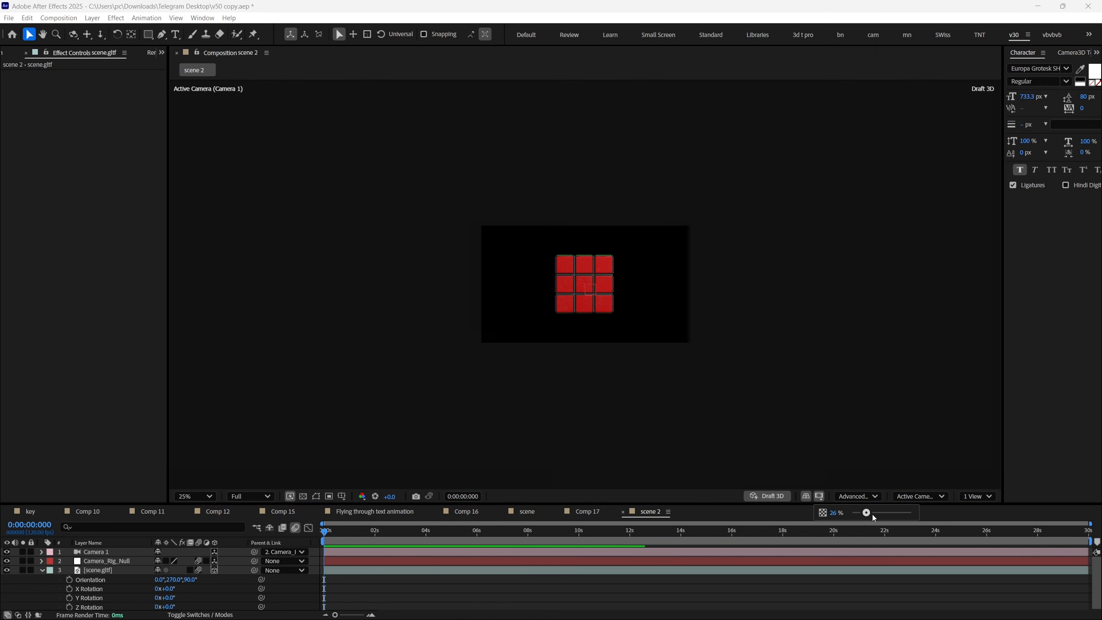